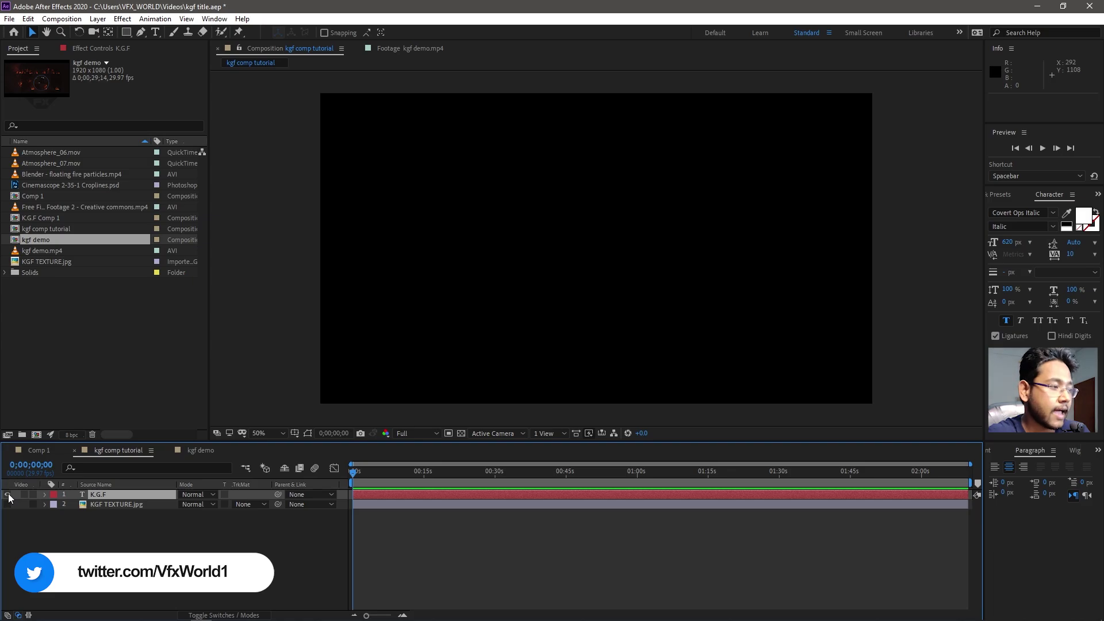
Turn on visibility for the K.G.F text layer and the KGF TEXTURE.jpg layer.
click(8, 494)
drag(623, 314, 623, 302)
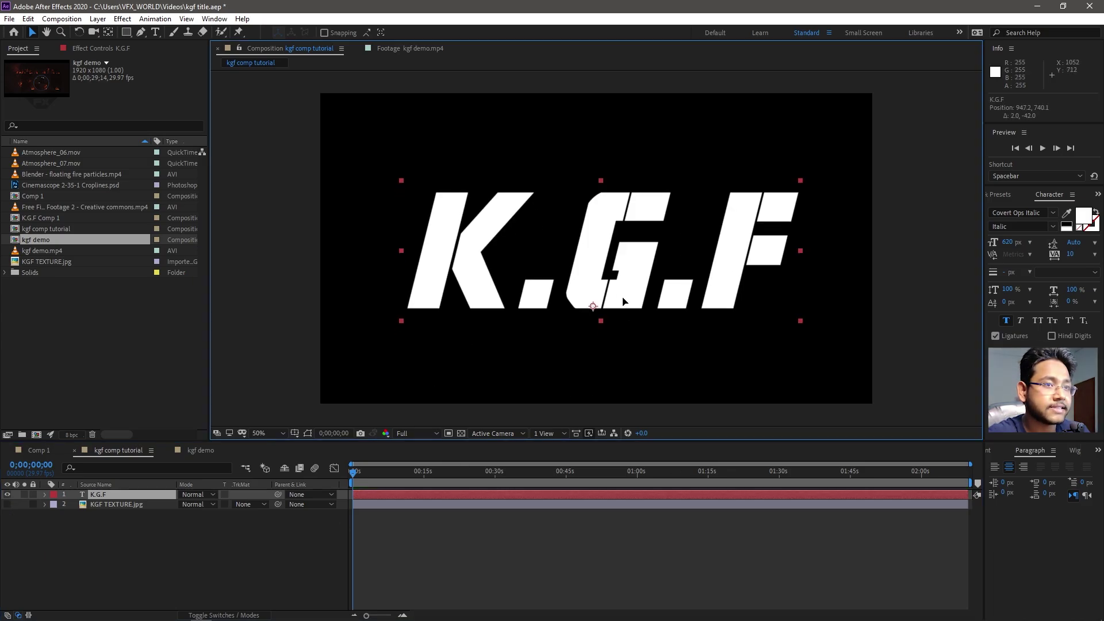
click(624, 302)
click(8, 504)
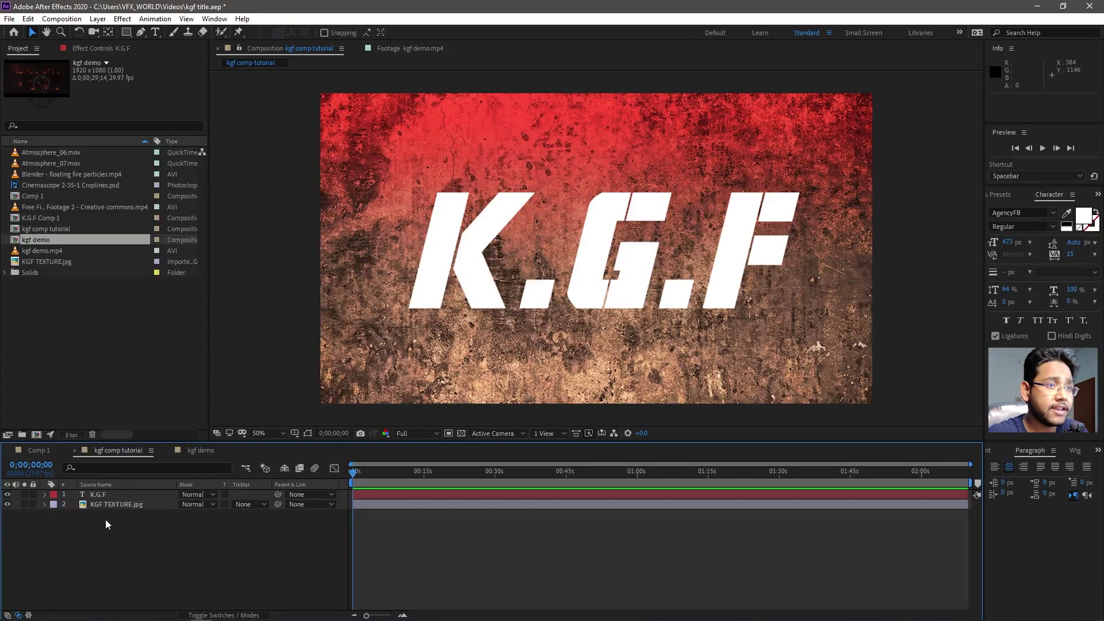
Set KGF TEXTURE.jpg's track matte to Alpha Matte "K.G.F" so texture fills only the letters.
click(140, 506)
click(248, 506)
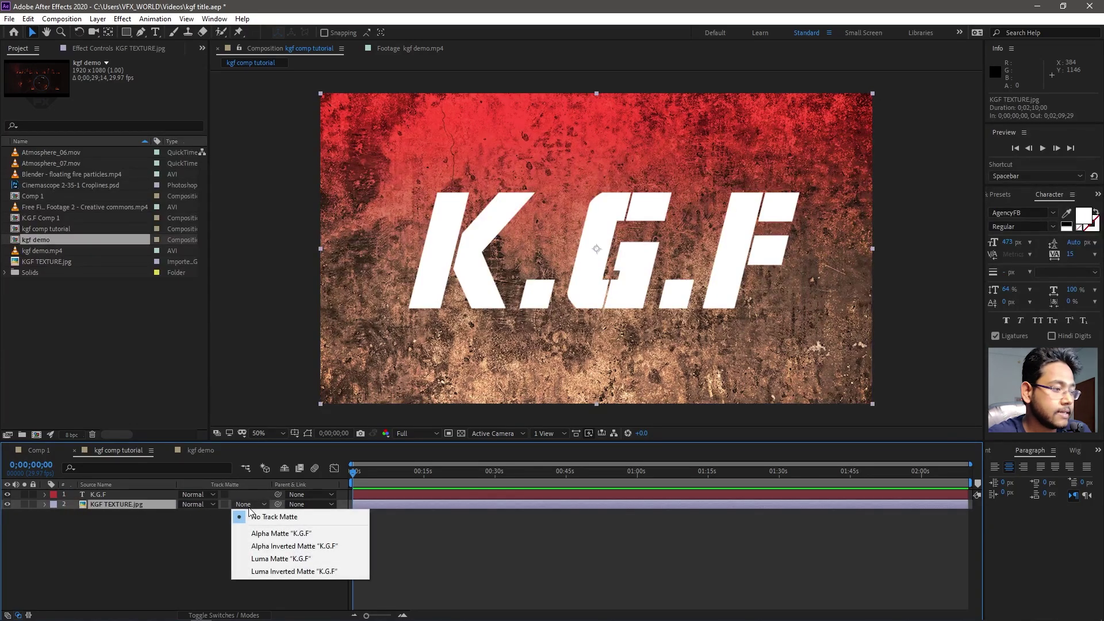
click(282, 533)
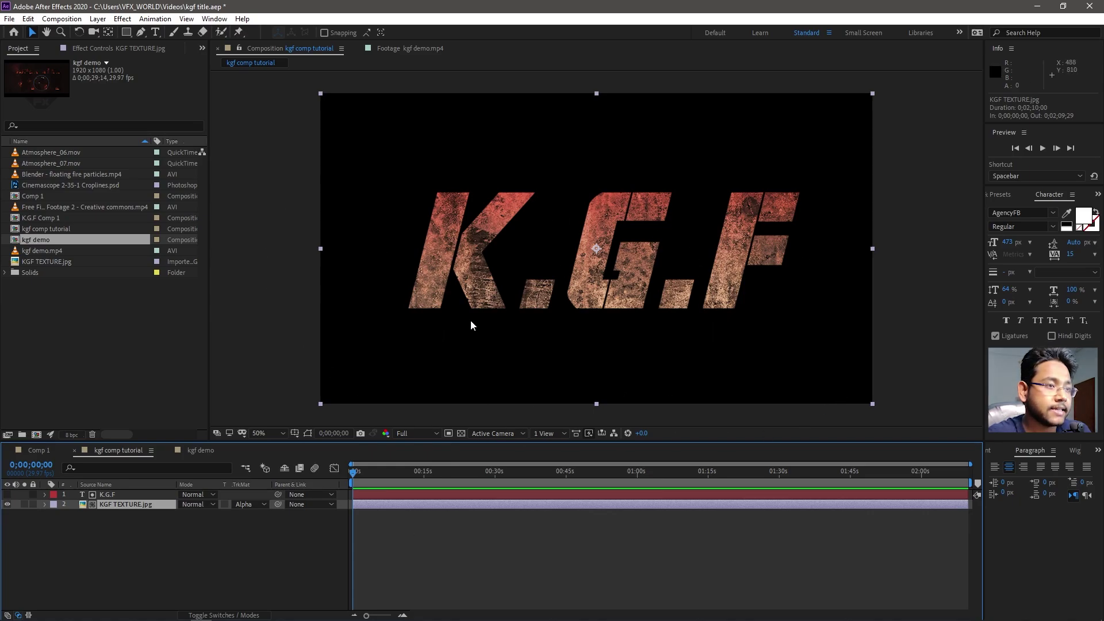
mouse_move(391, 340)
mouse_down()
mouse_move(500, 320)
mouse_move(461, 353)
mouse_move(491, 318)
mouse_move(369, 338)
mouse_up()
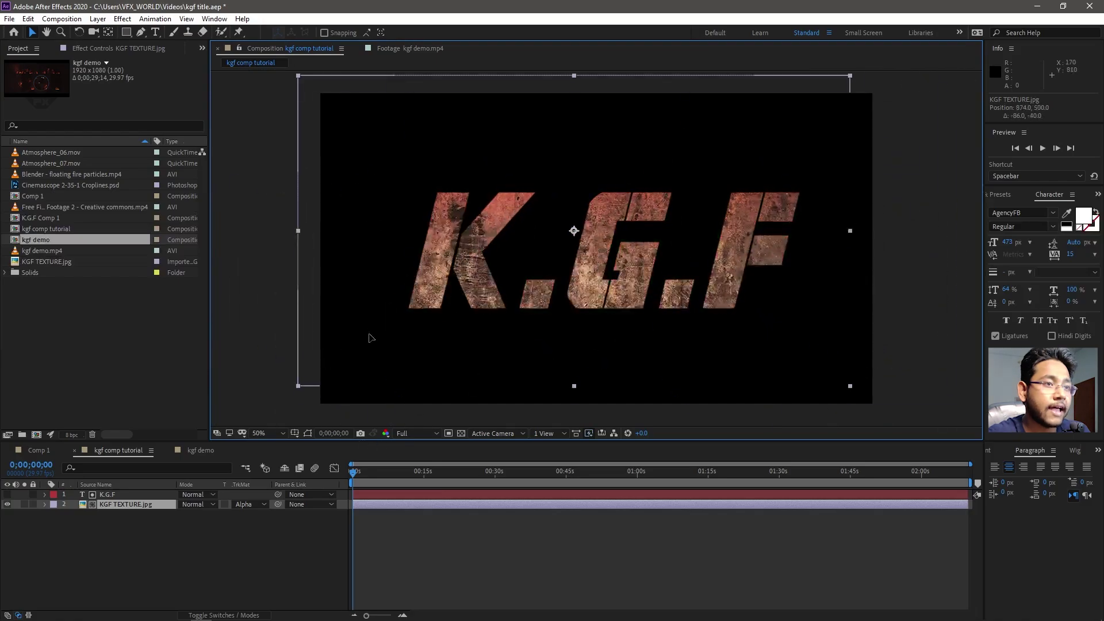
key(ctrl+z)
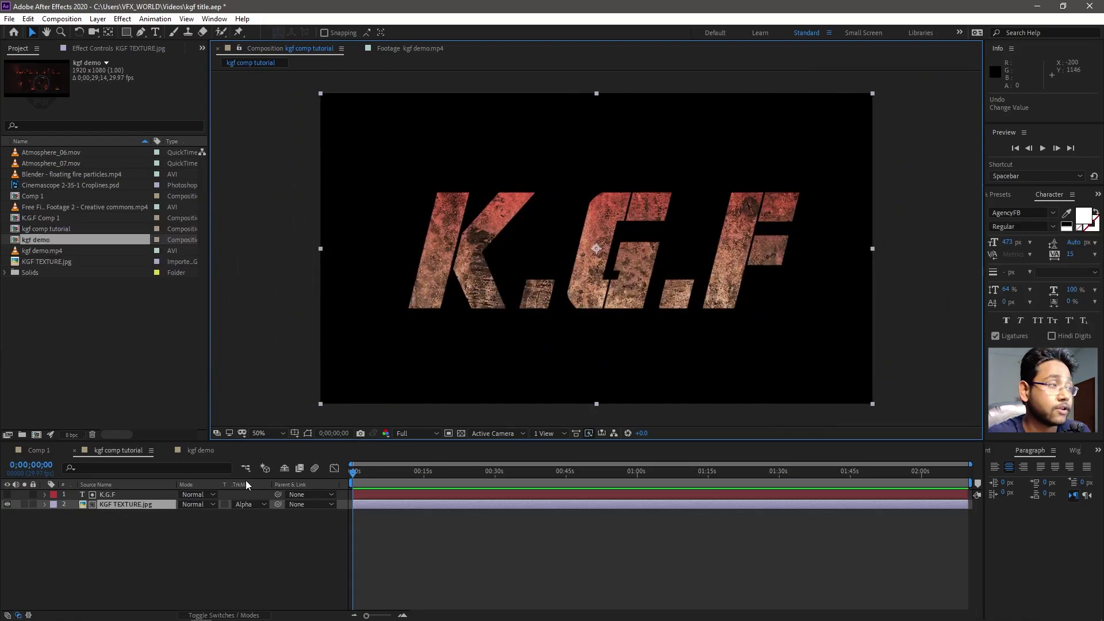
Add Curves to KGF TEXTURE.jpg and bend the RGB curve into an S-shape.
click(115, 48)
right_click(112, 188)
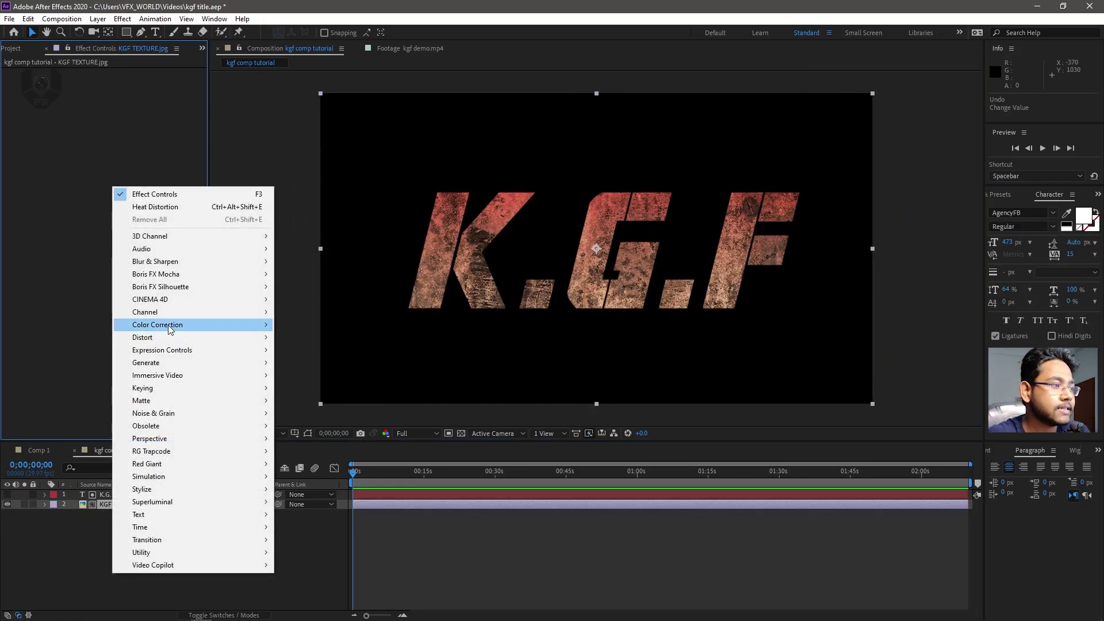
mouse_move(167, 325)
click(301, 410)
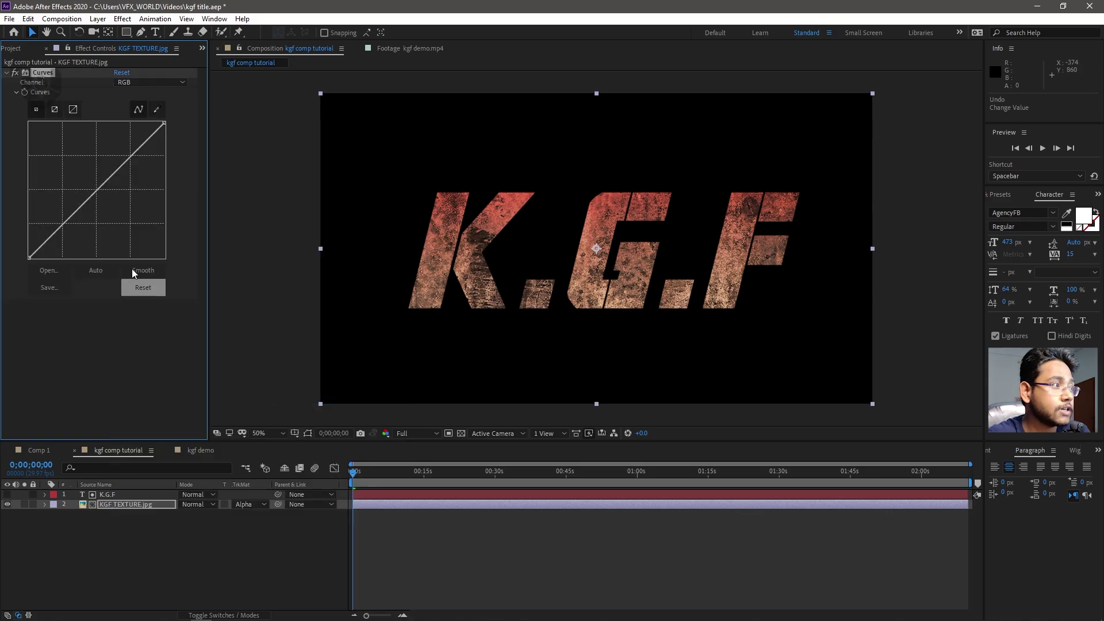
drag(63, 217, 75, 229)
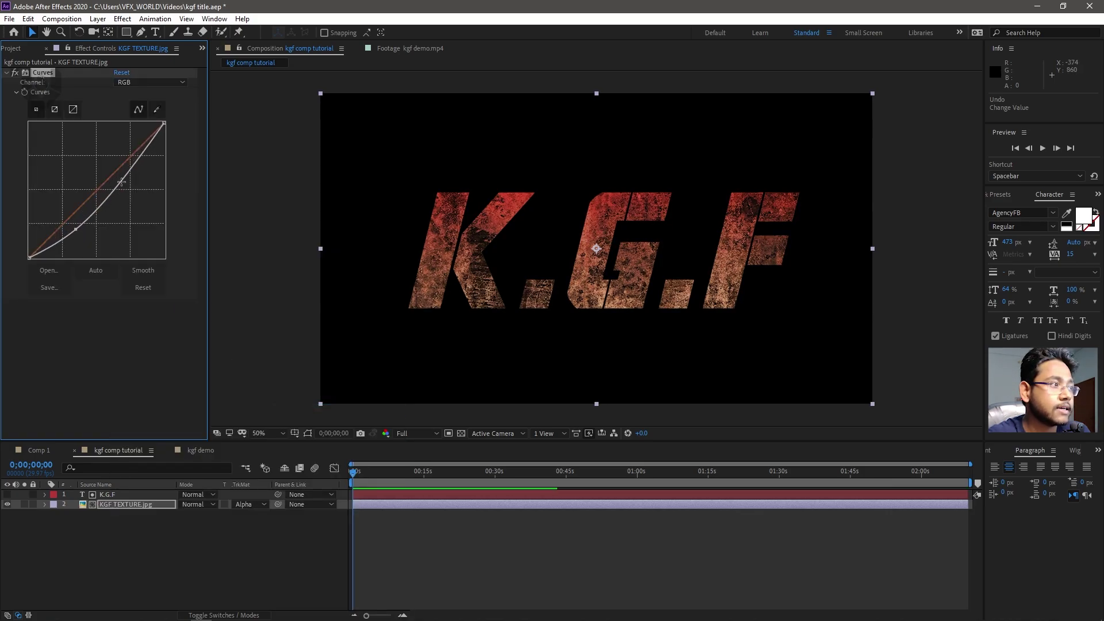
drag(121, 170, 117, 157)
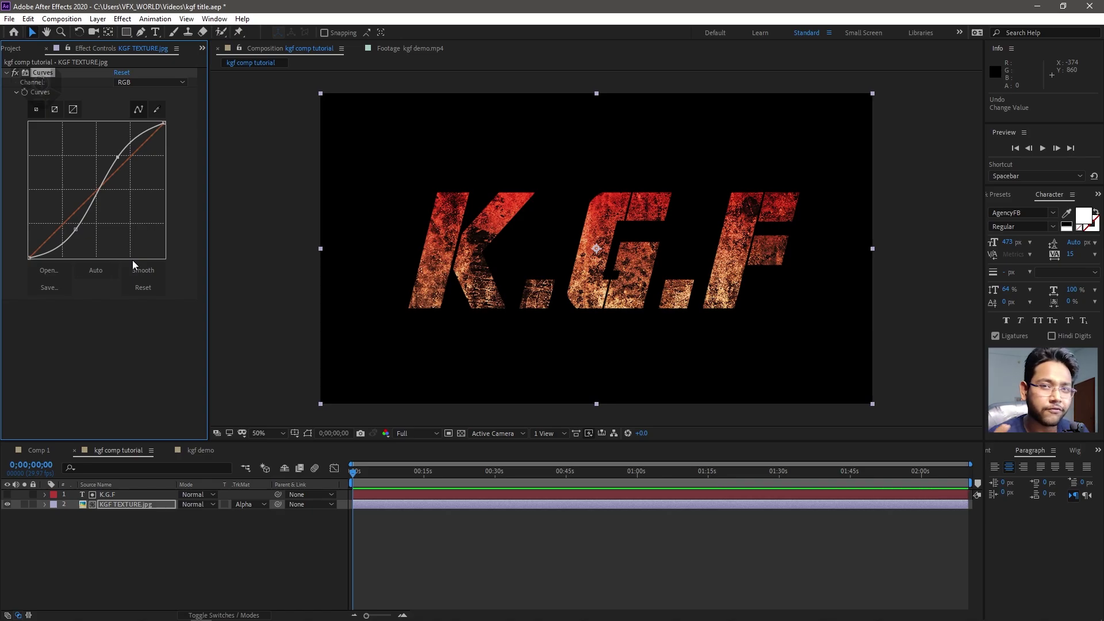
Create a new black solid layer named sabler.
click(119, 540)
right_click(120, 548)
mouse_move(161, 423)
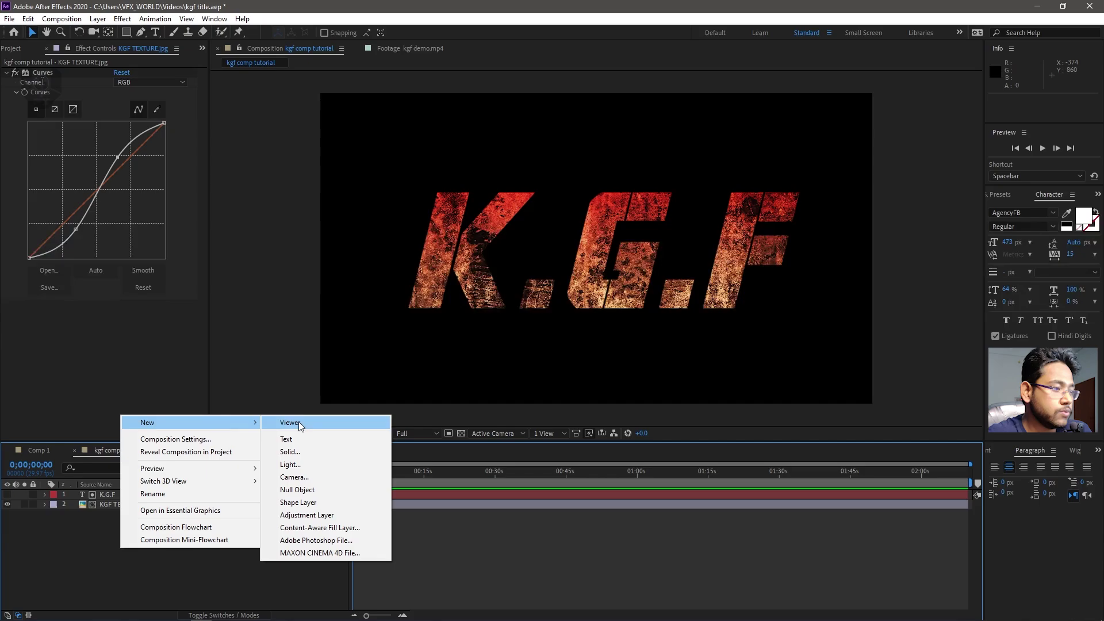
click(308, 450)
text(sabler)
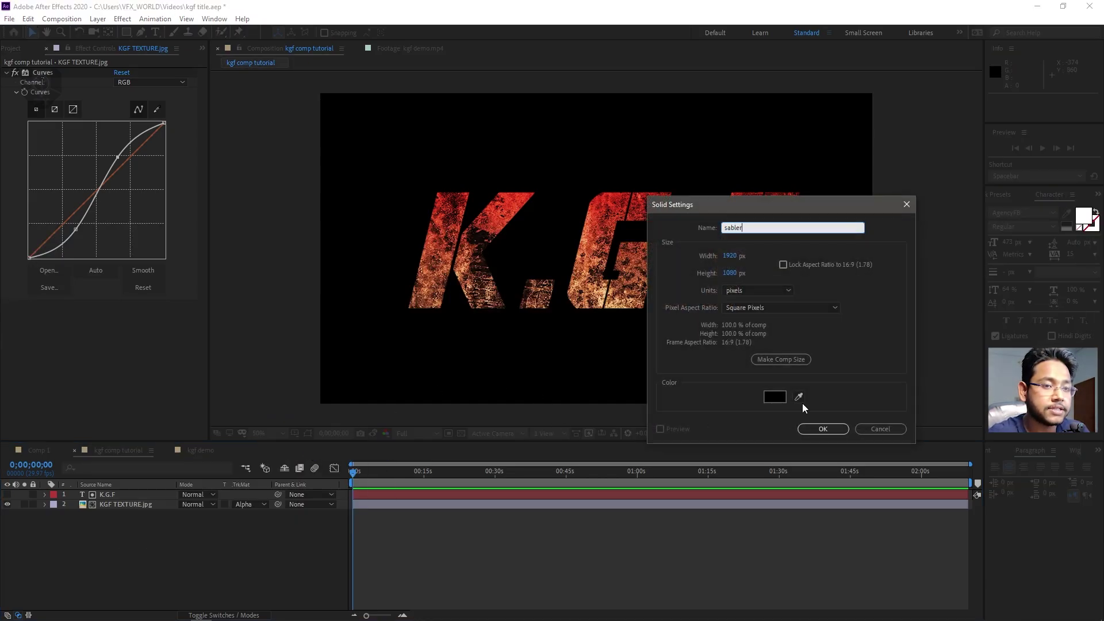
click(811, 429)
Apply the Video Copilot Saber effect to the sabler solid.
right_click(149, 123)
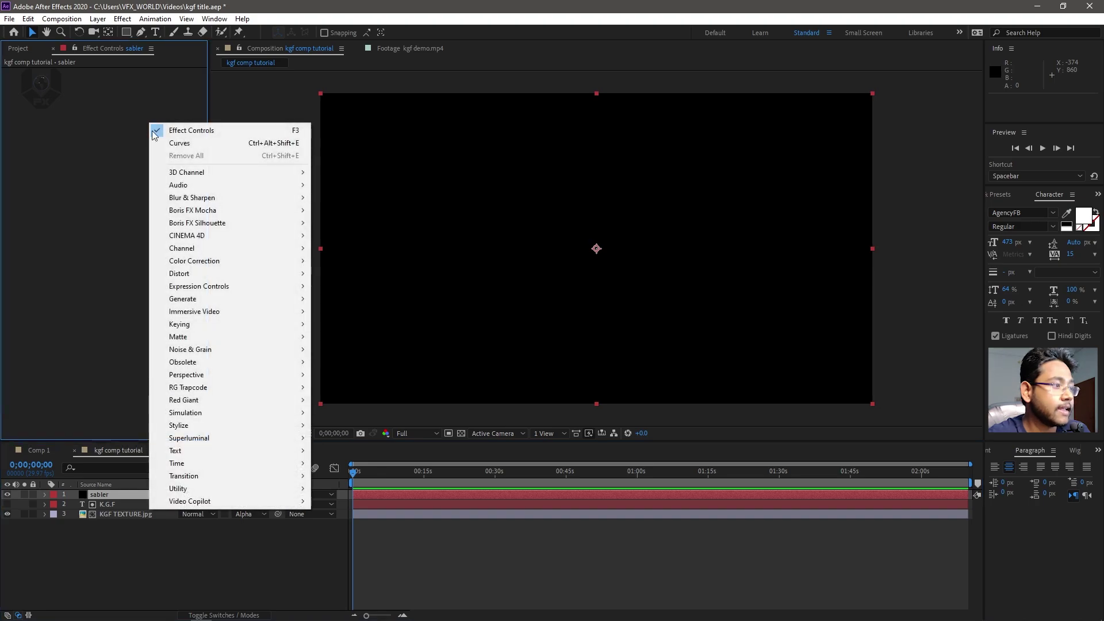
mouse_move(247, 500)
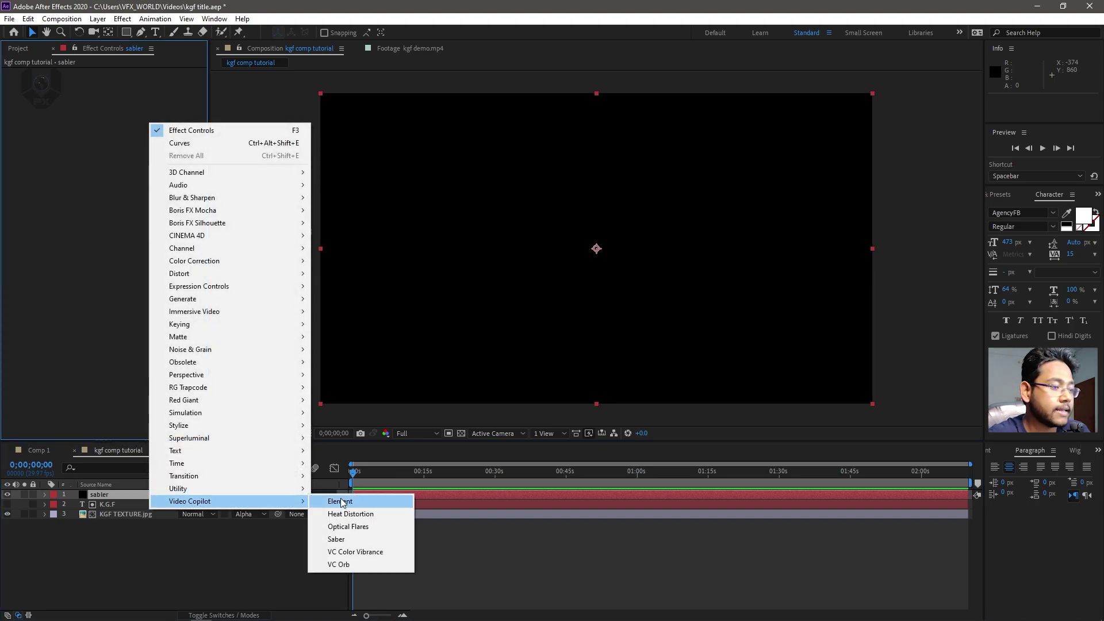
click(354, 539)
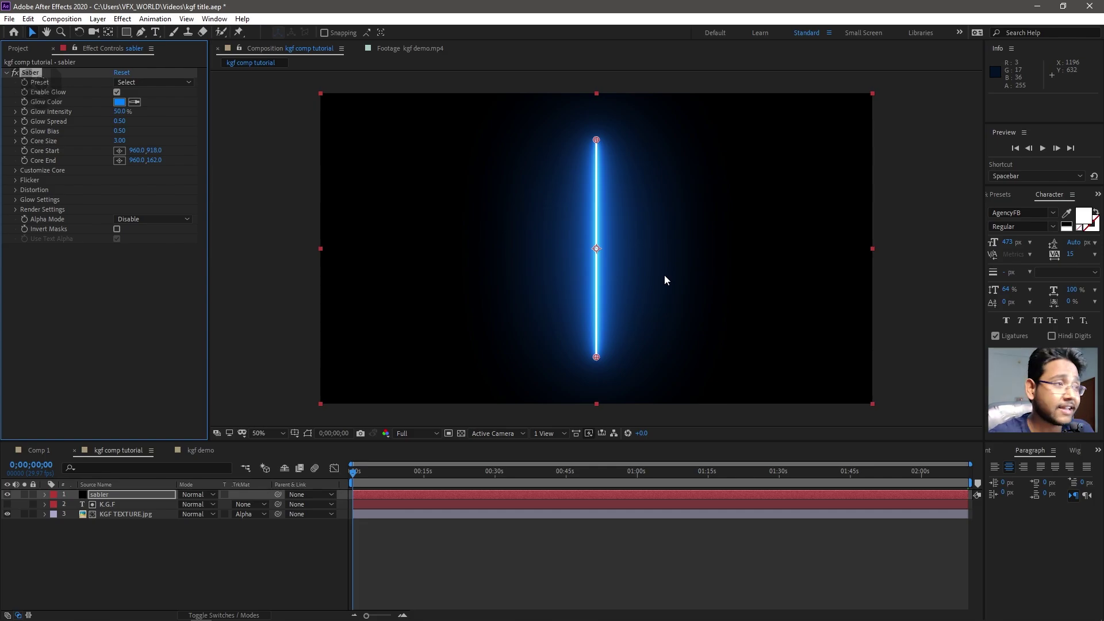
Set Saber's core to trace text layer 2. K.G.F via Effects & Masks, using the Fire preset.
click(15, 171)
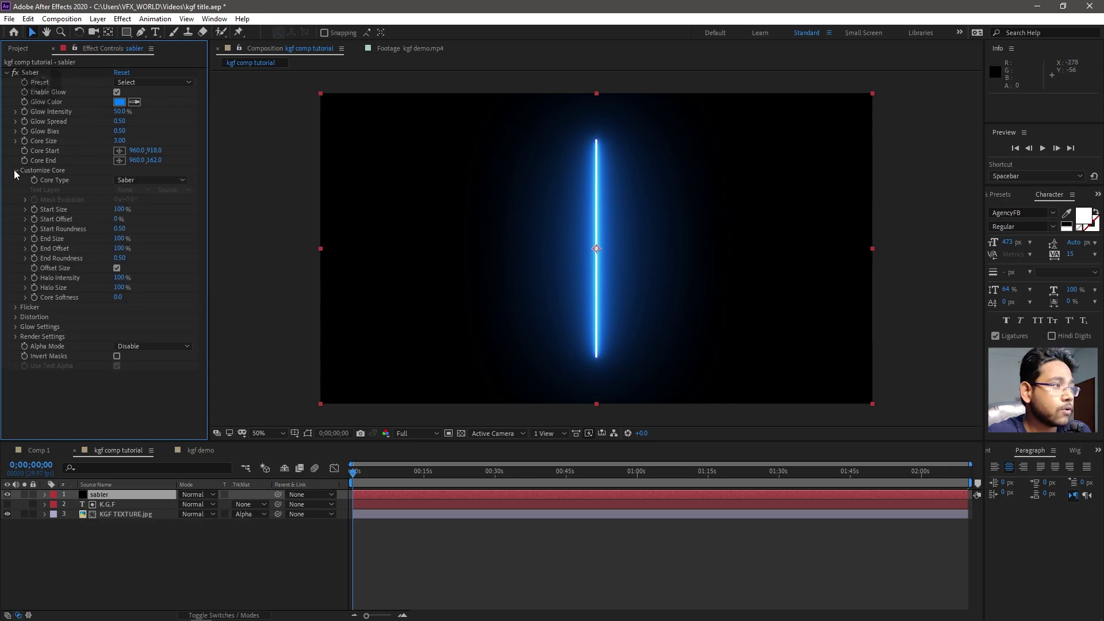
click(139, 181)
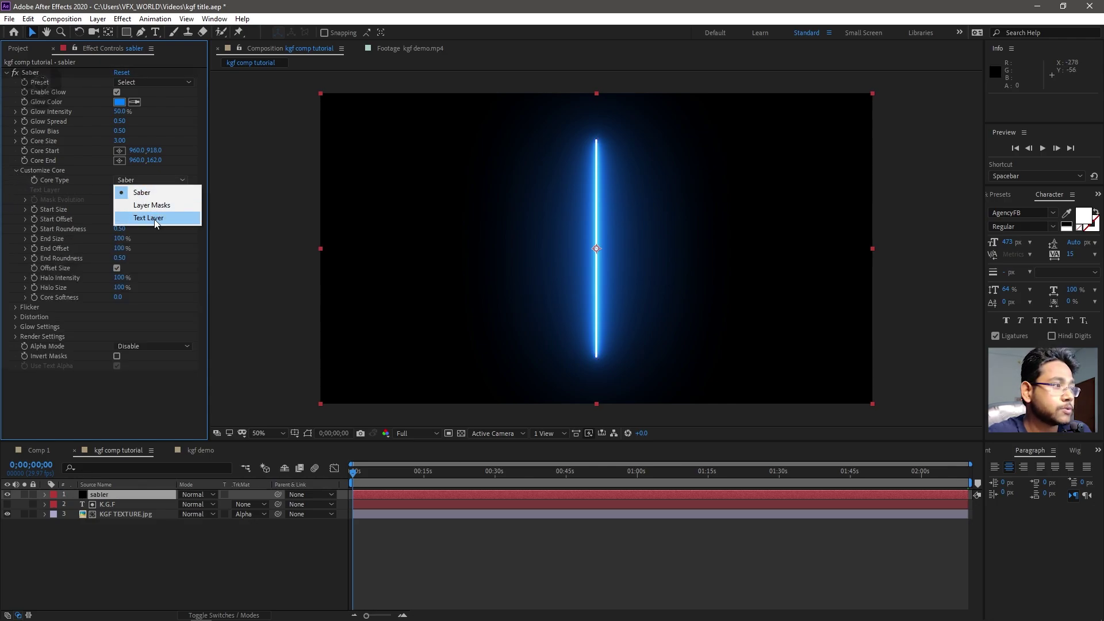
click(154, 219)
click(130, 189)
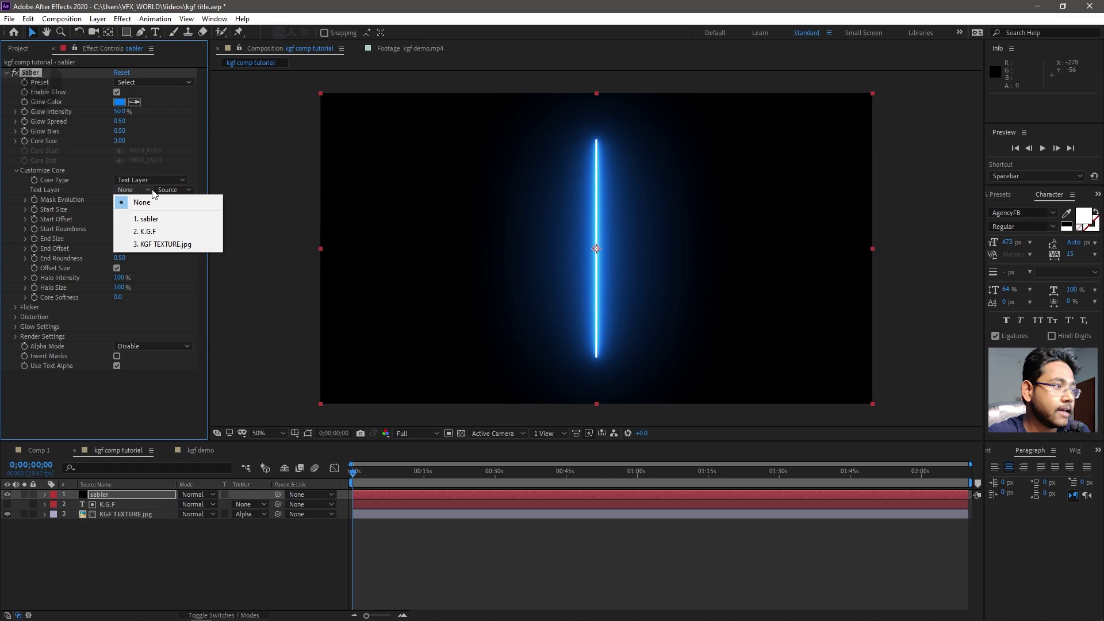
click(157, 231)
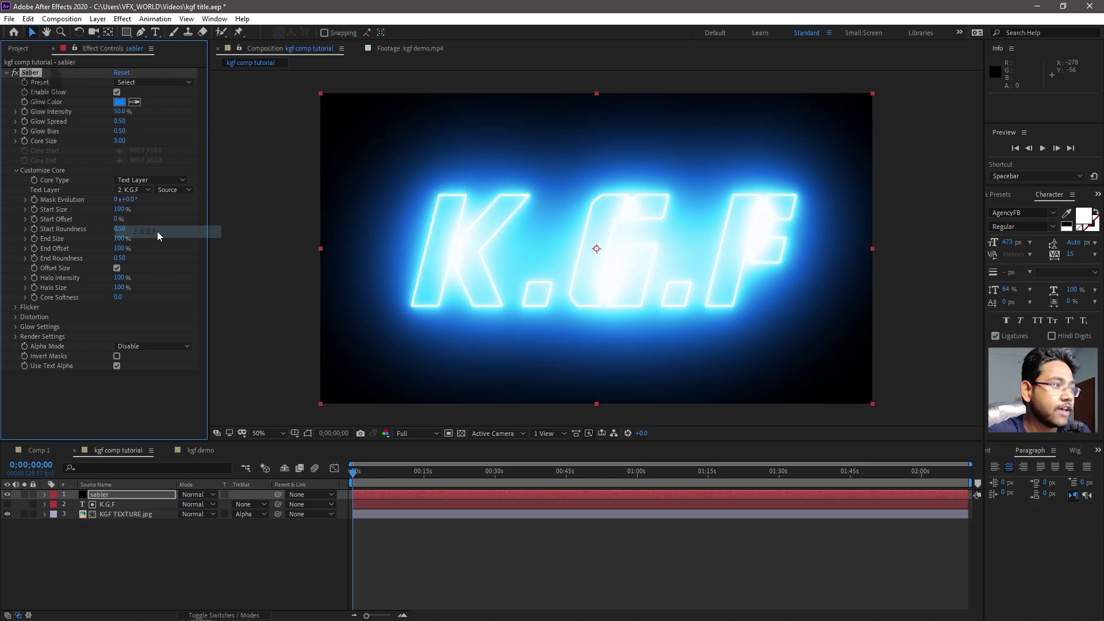
click(171, 190)
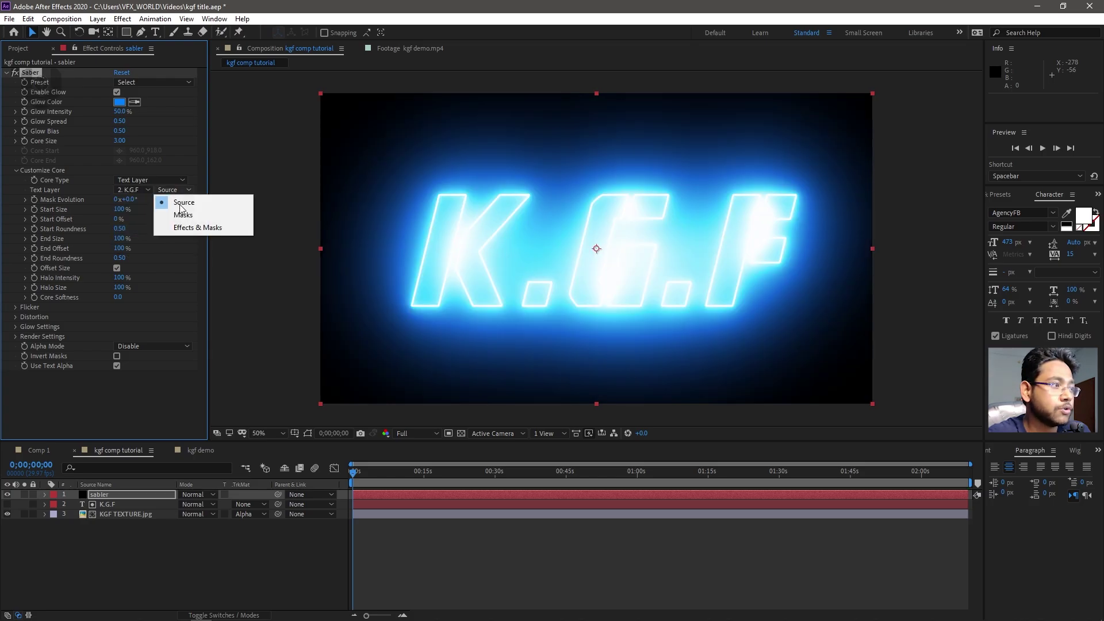
click(211, 229)
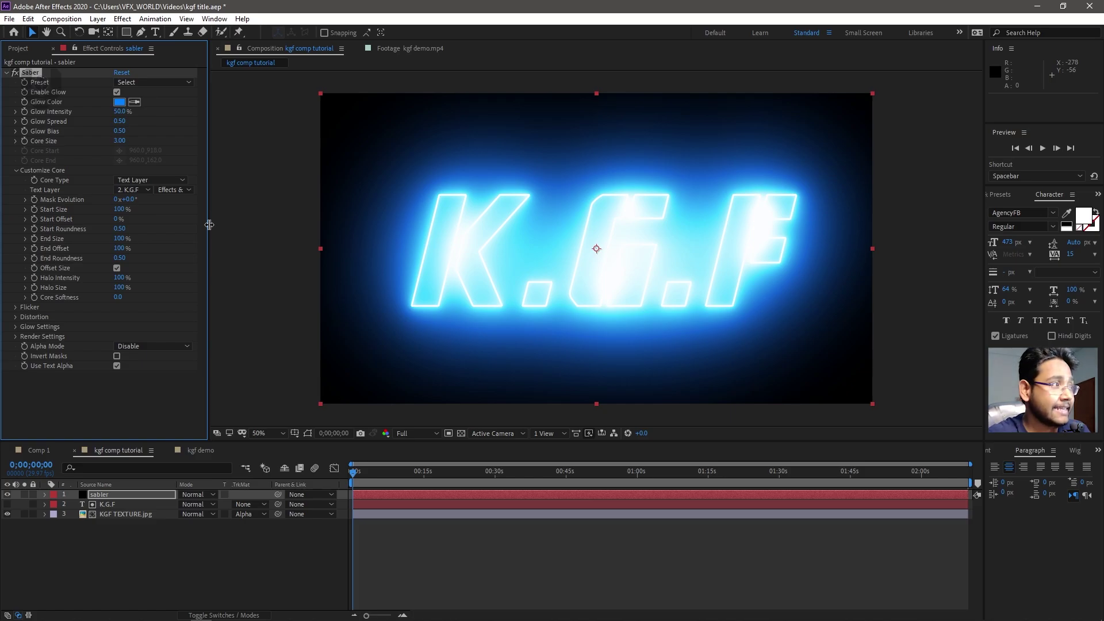
click(127, 82)
click(192, 140)
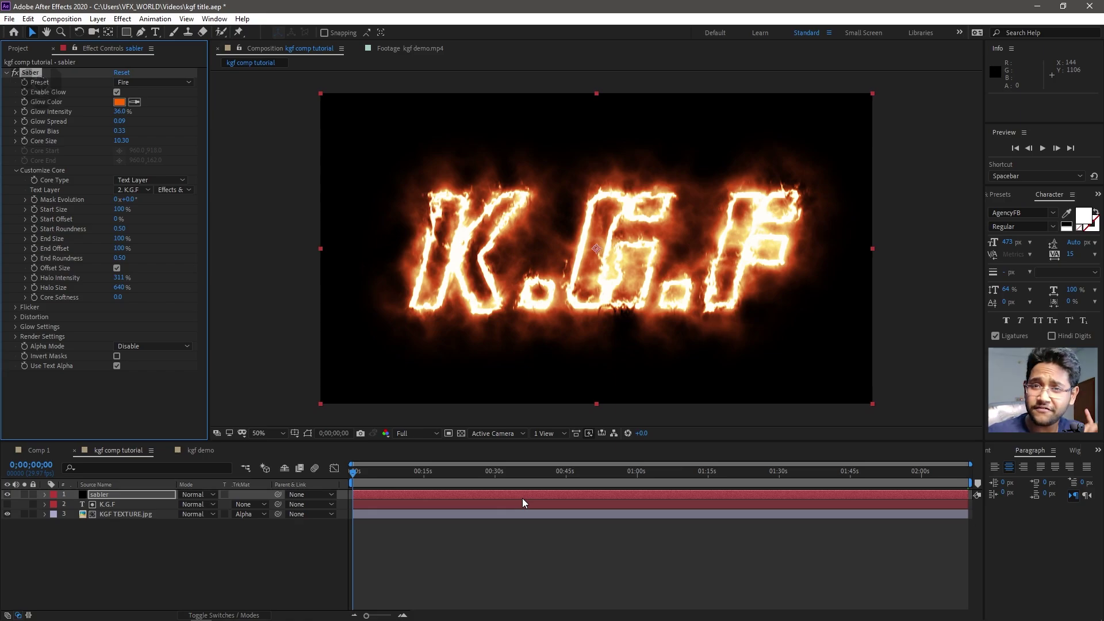
Set Saber Core Size to 2.5 and Glow Intensity to 20%, trying a different glow colour.
click(124, 141)
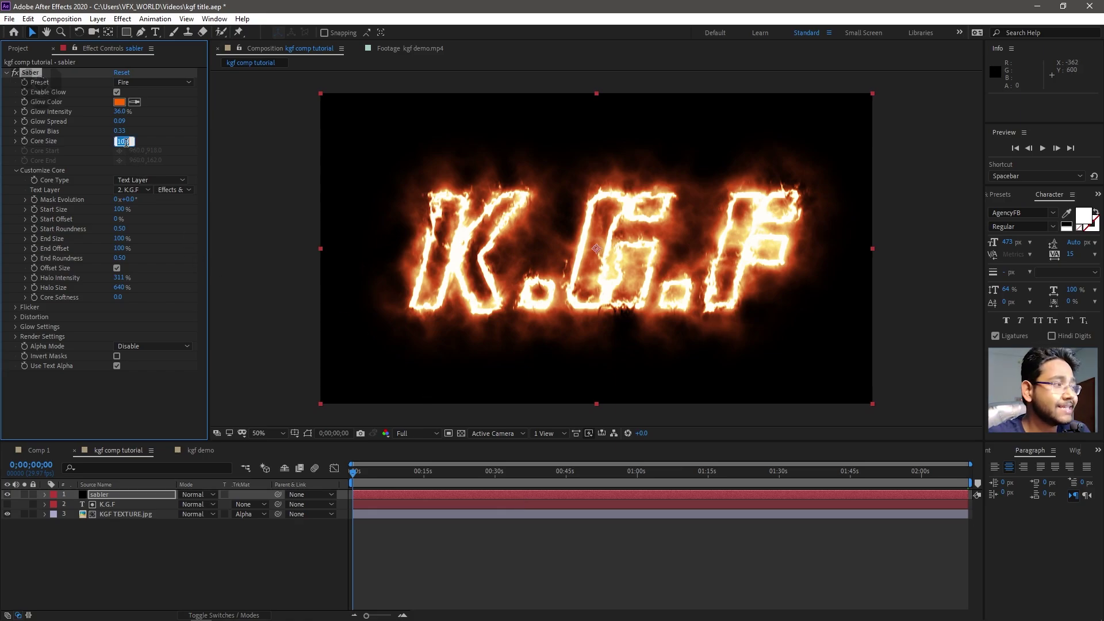
text(2)
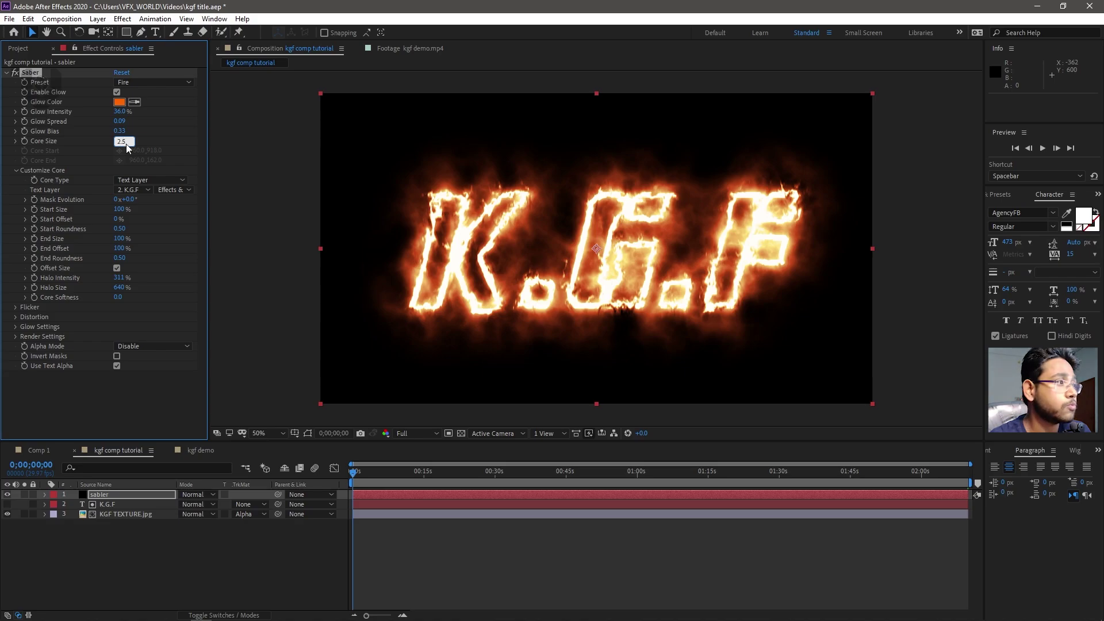
text(.5)
key(Return)
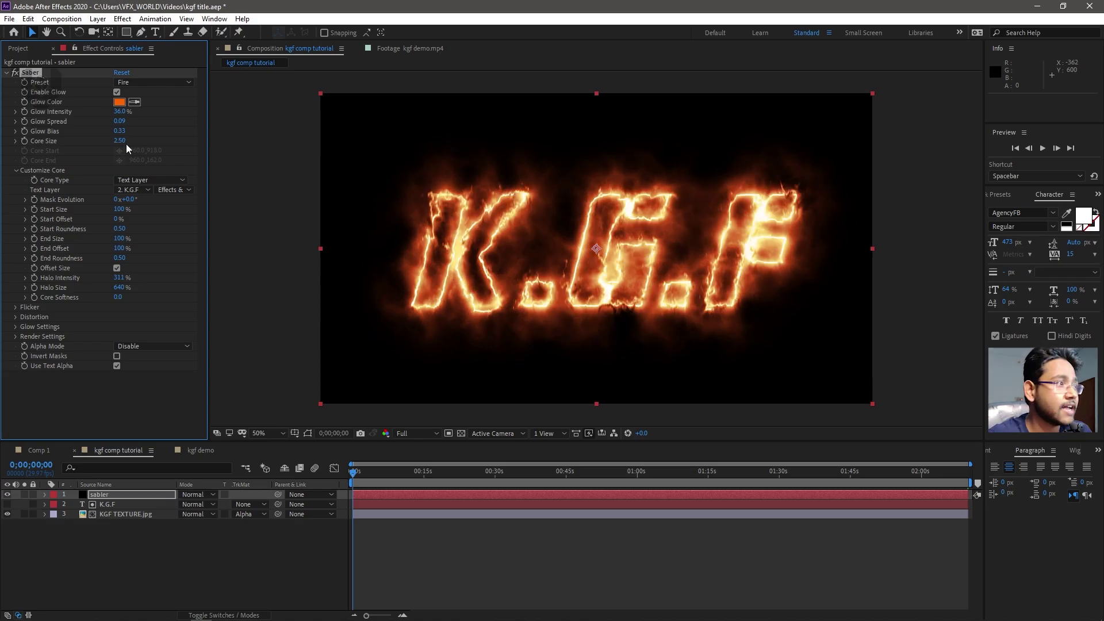
click(119, 112)
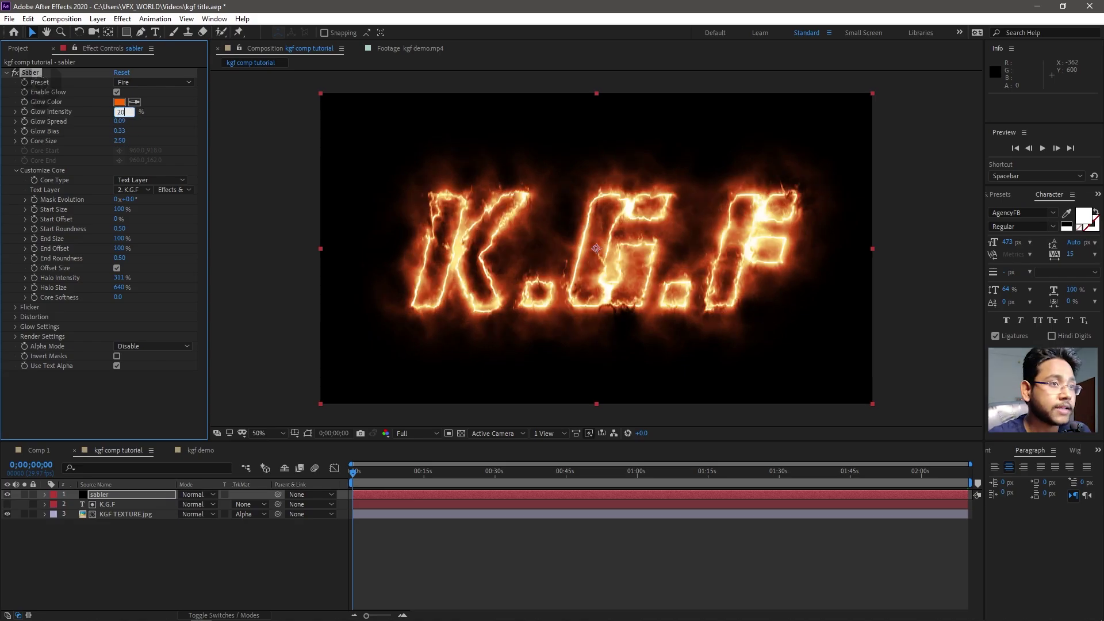
key(Return)
click(119, 101)
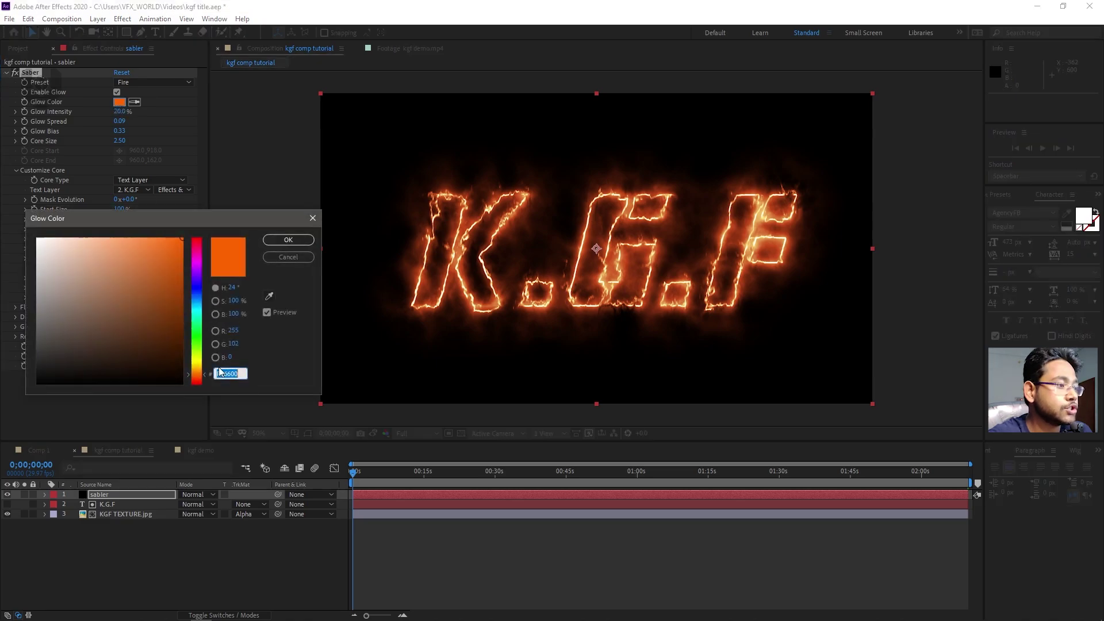
drag(199, 380, 199, 374)
click(288, 240)
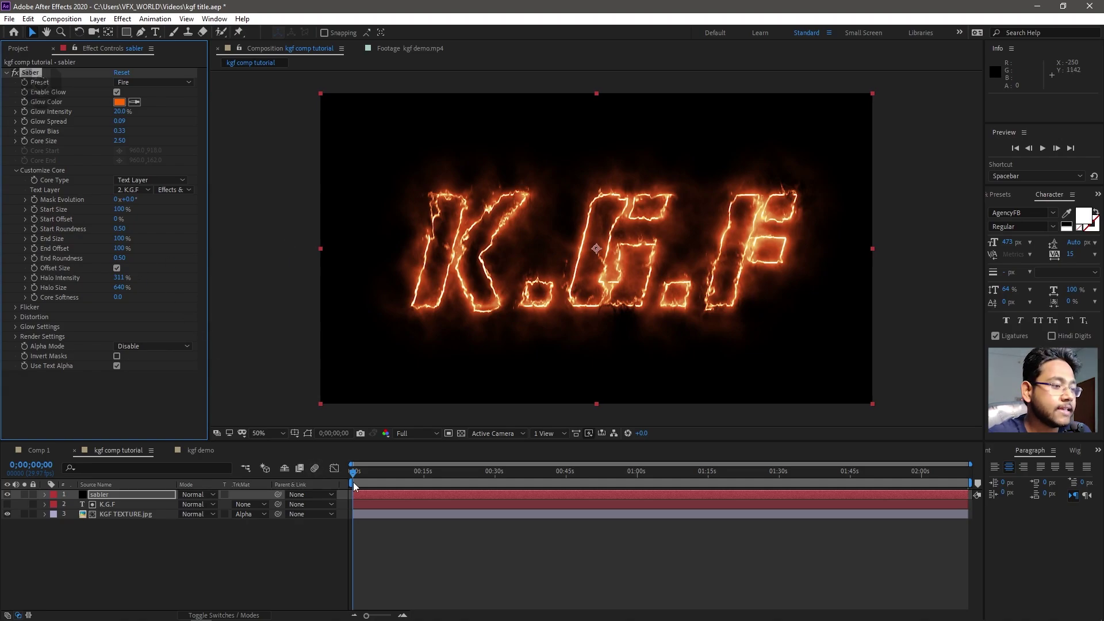
drag(353, 475, 389, 476)
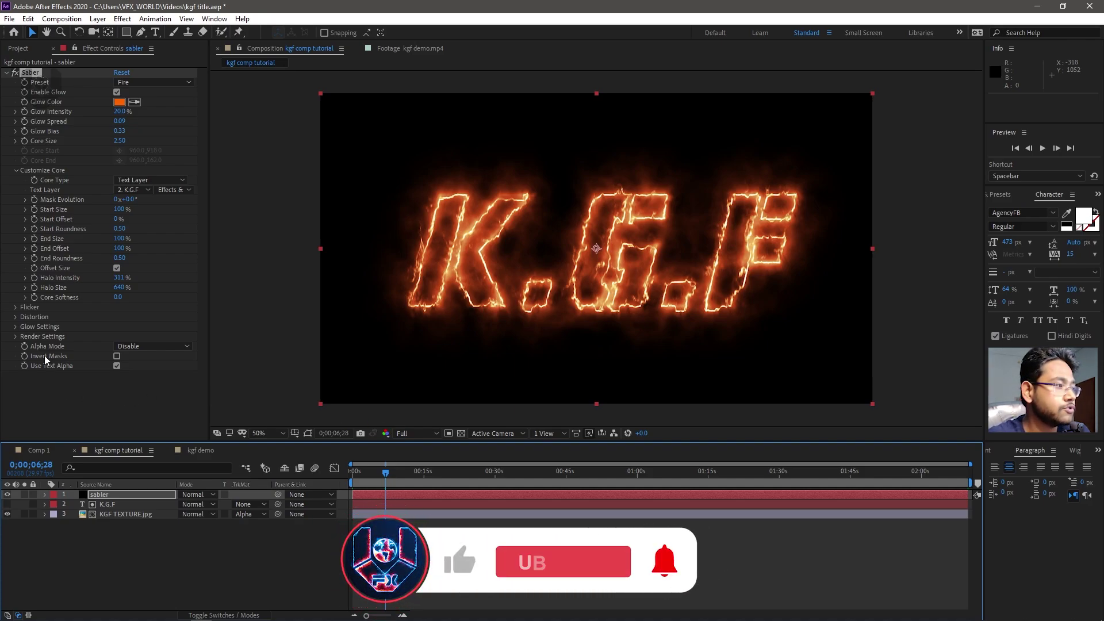
Set Saber's Core Distortion Amount to 12 and check the flames at 12 seconds.
click(15, 326)
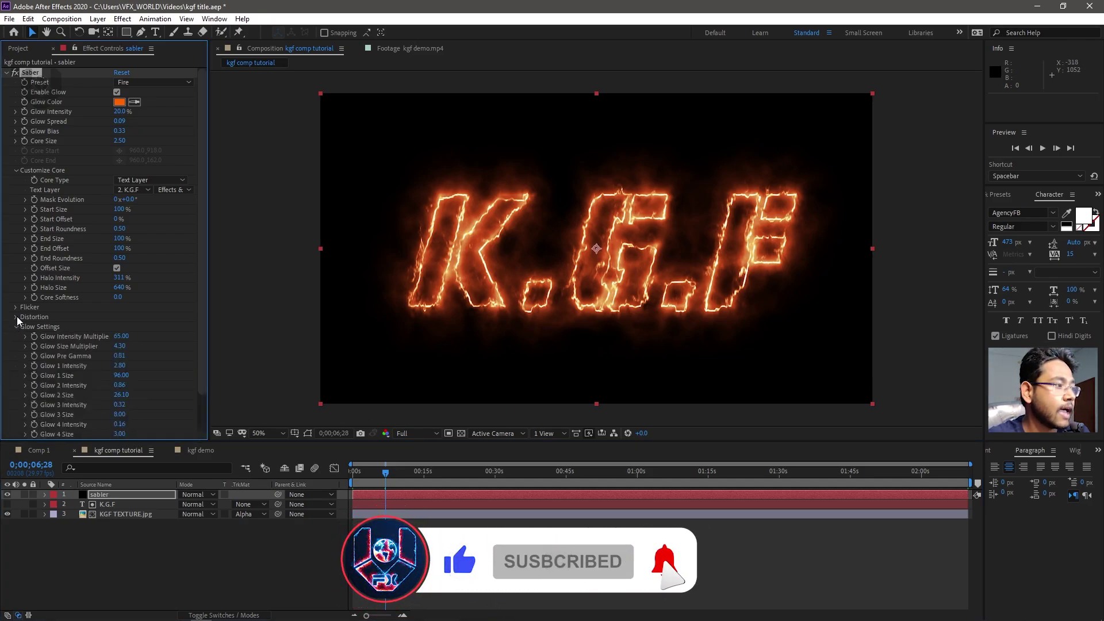
click(16, 317)
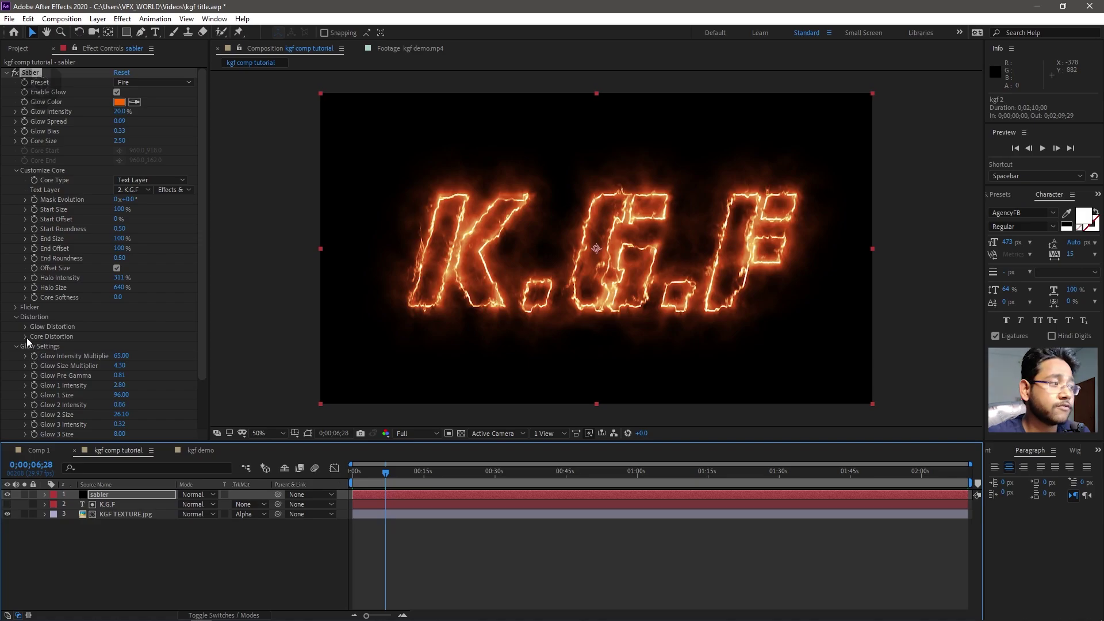
click(26, 337)
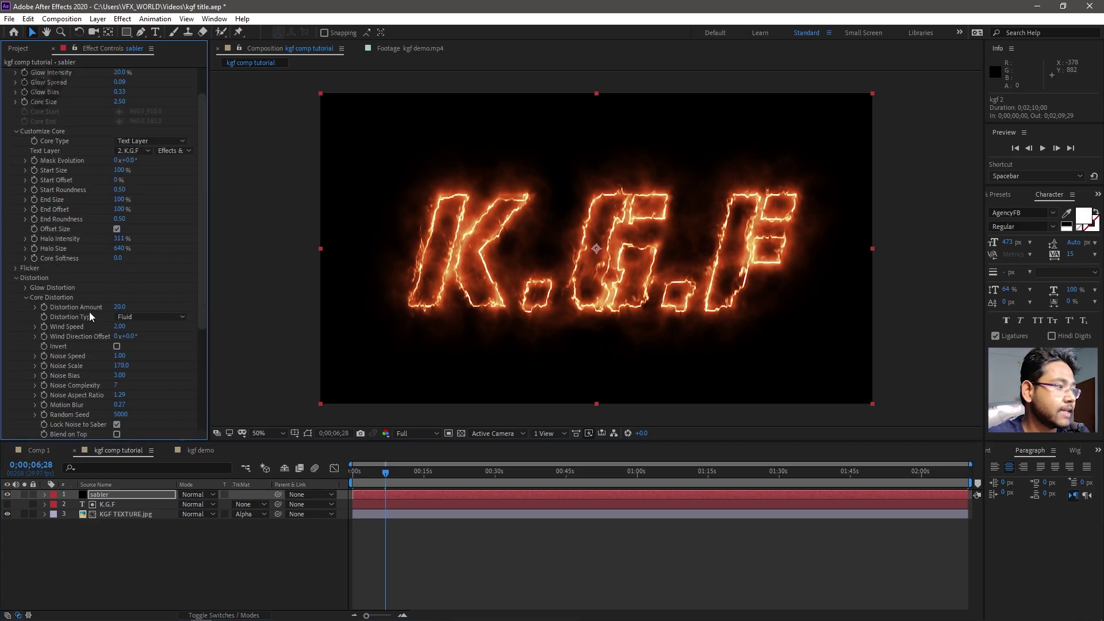
click(120, 307)
text(12)
key(Return)
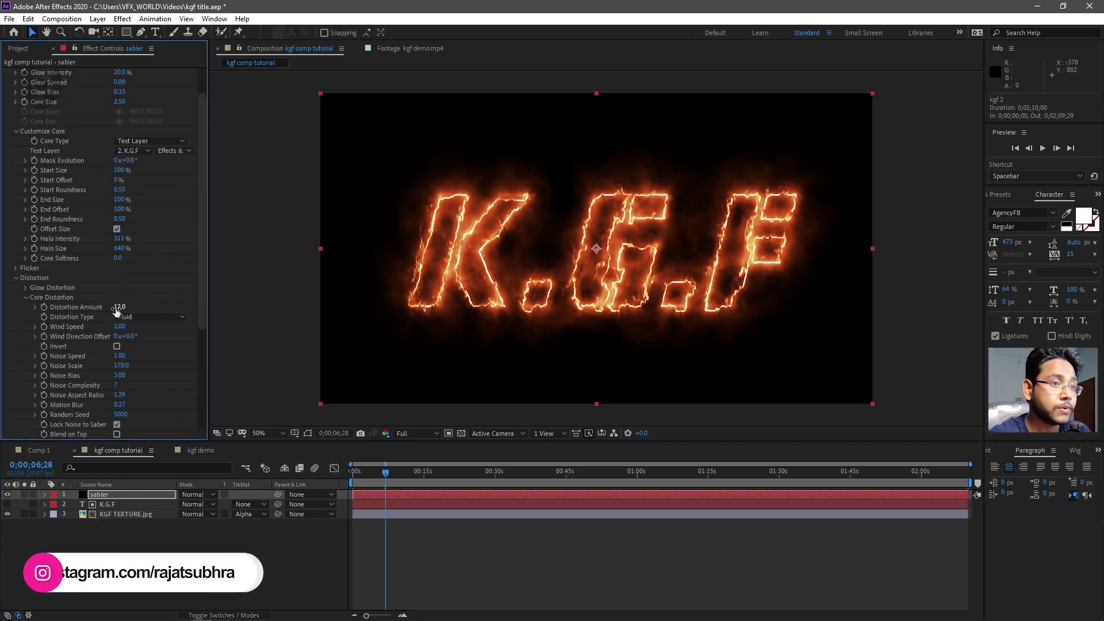
drag(366, 474, 409, 478)
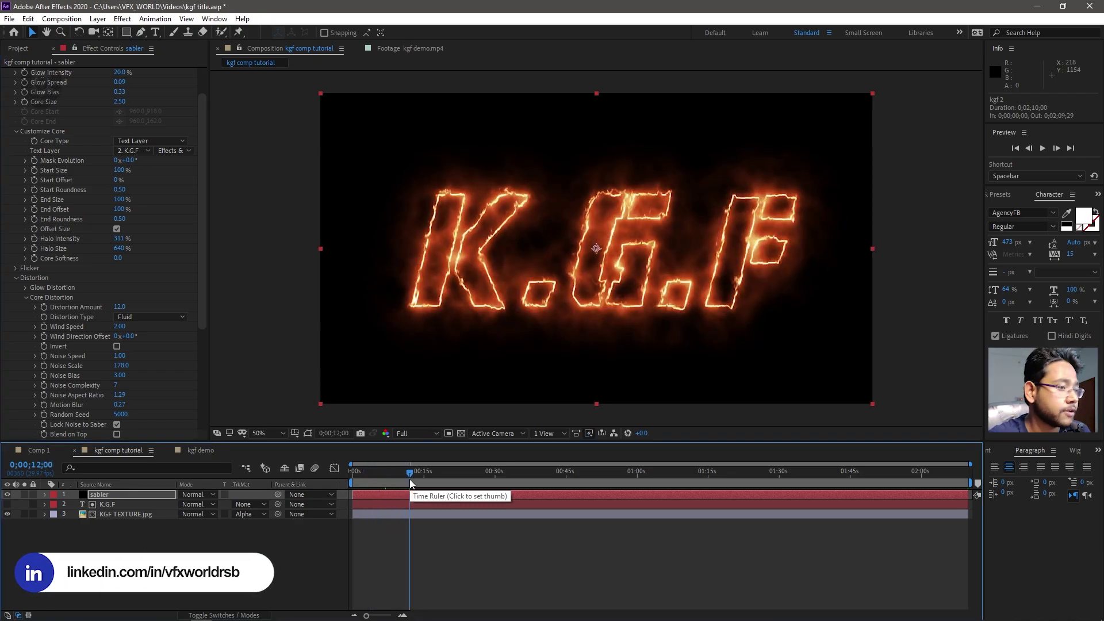
Keyframe Saber's Start Offset at 100% at the start and end the work area at 6 seconds.
key(Home)
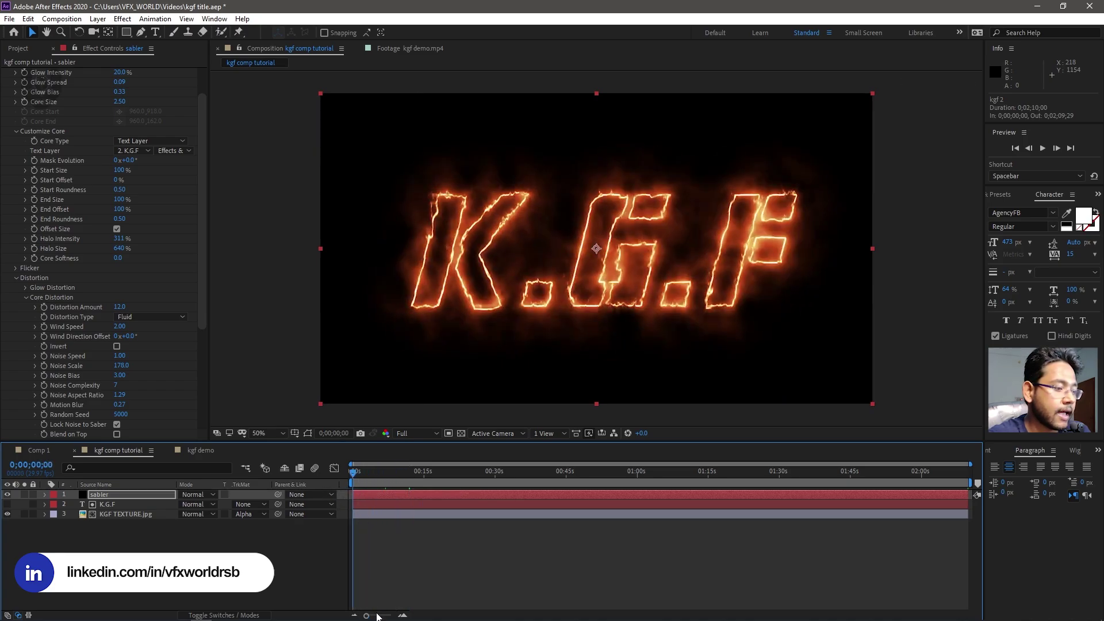
drag(367, 616, 385, 616)
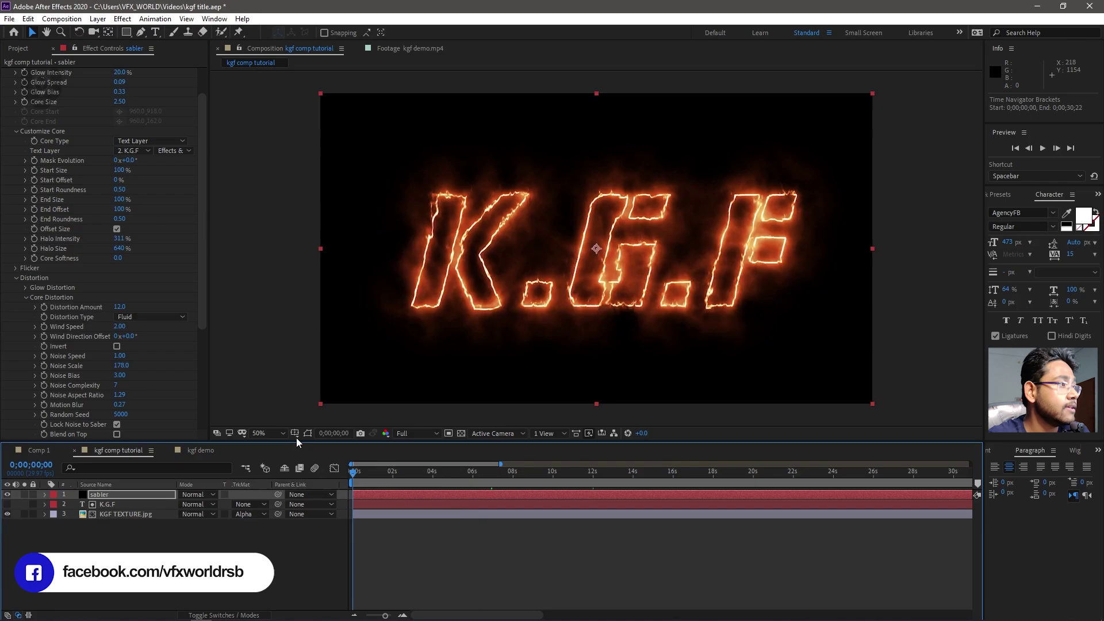
click(34, 180)
drag(118, 180, 266, 192)
click(476, 478)
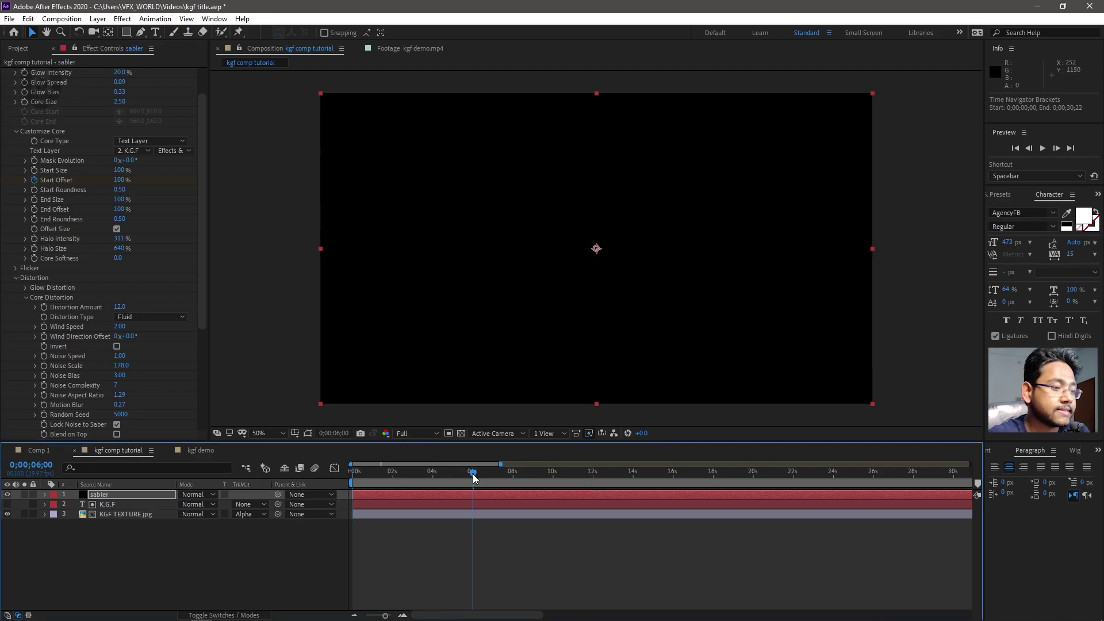
drag(387, 616, 388, 616)
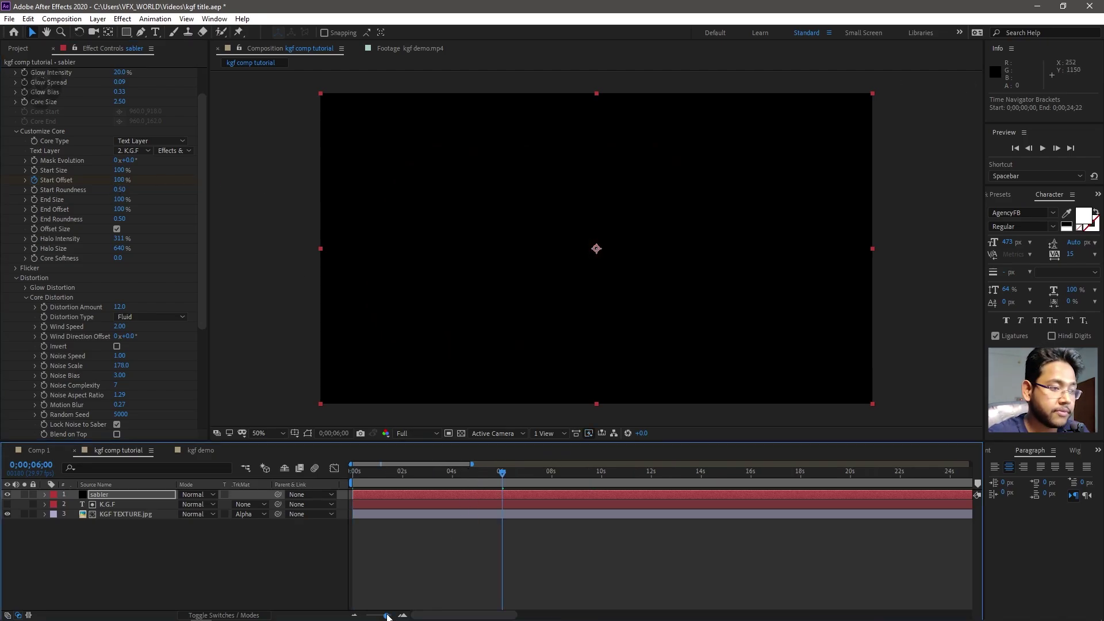
key(n)
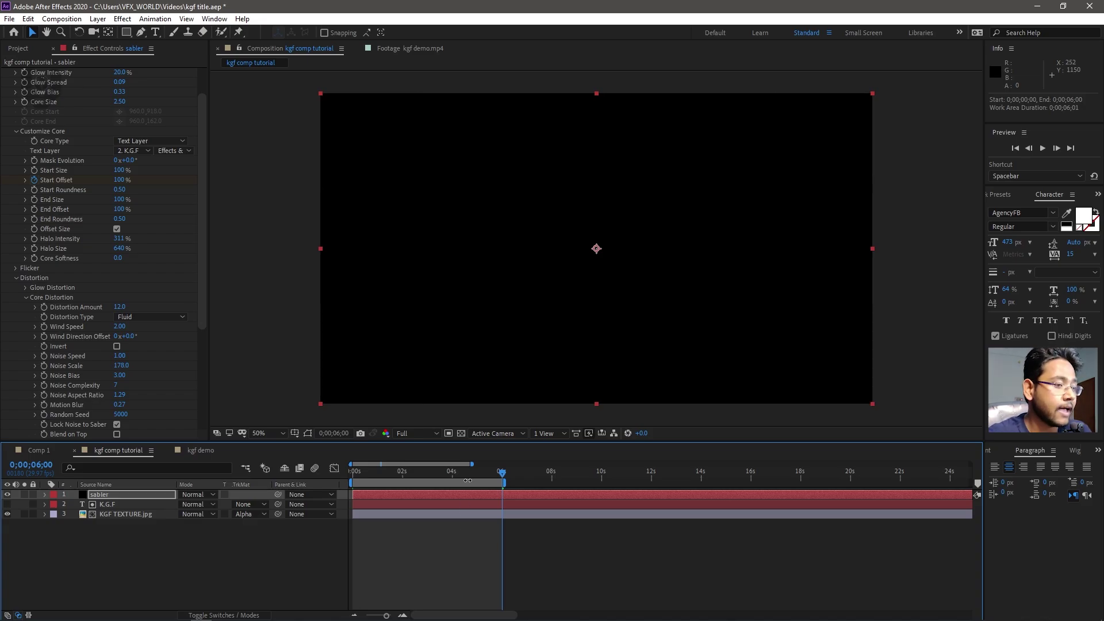
Keyframe Start Offset to 16% at 6 seconds, set Mask Evolution to -115°, and reveal keyframes.
drag(116, 182, 49, 188)
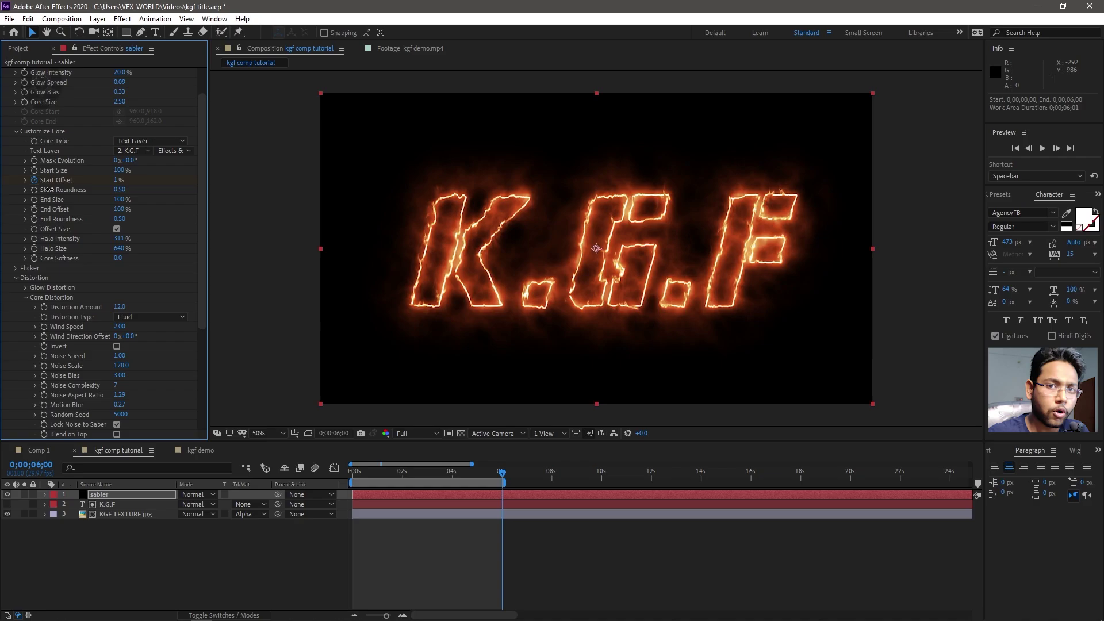
drag(49, 189, 62, 197)
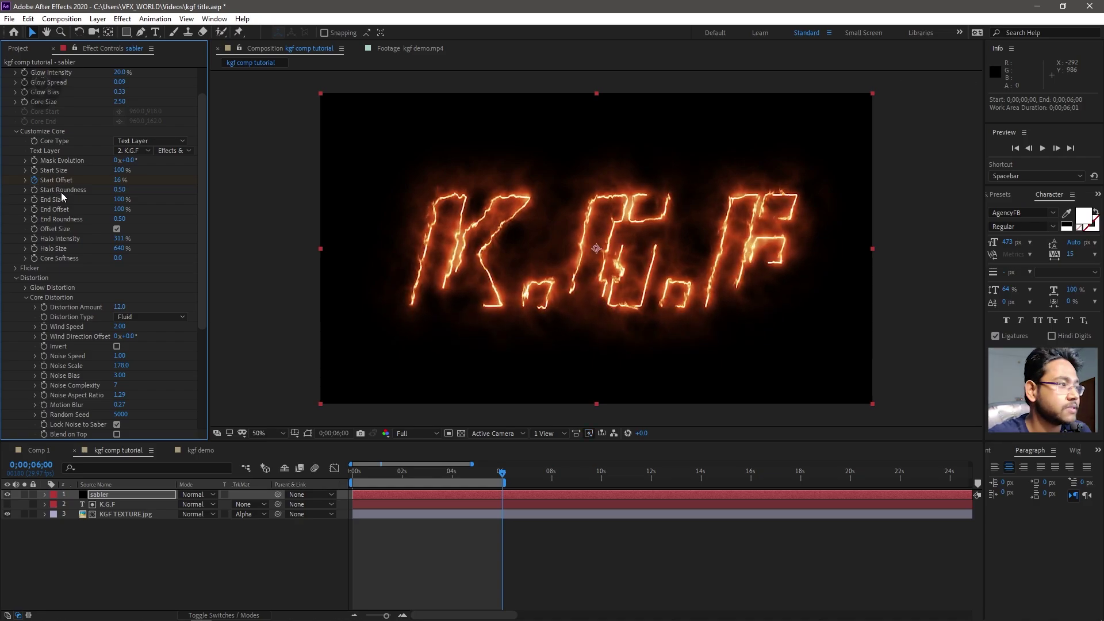
drag(127, 160, 52, 165)
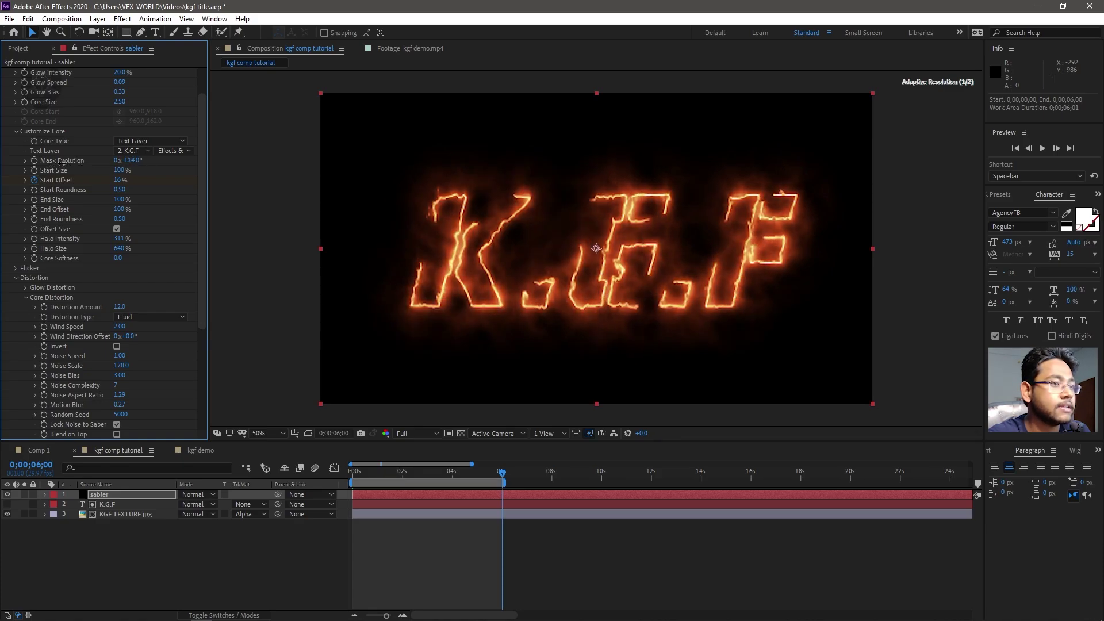
click(128, 492)
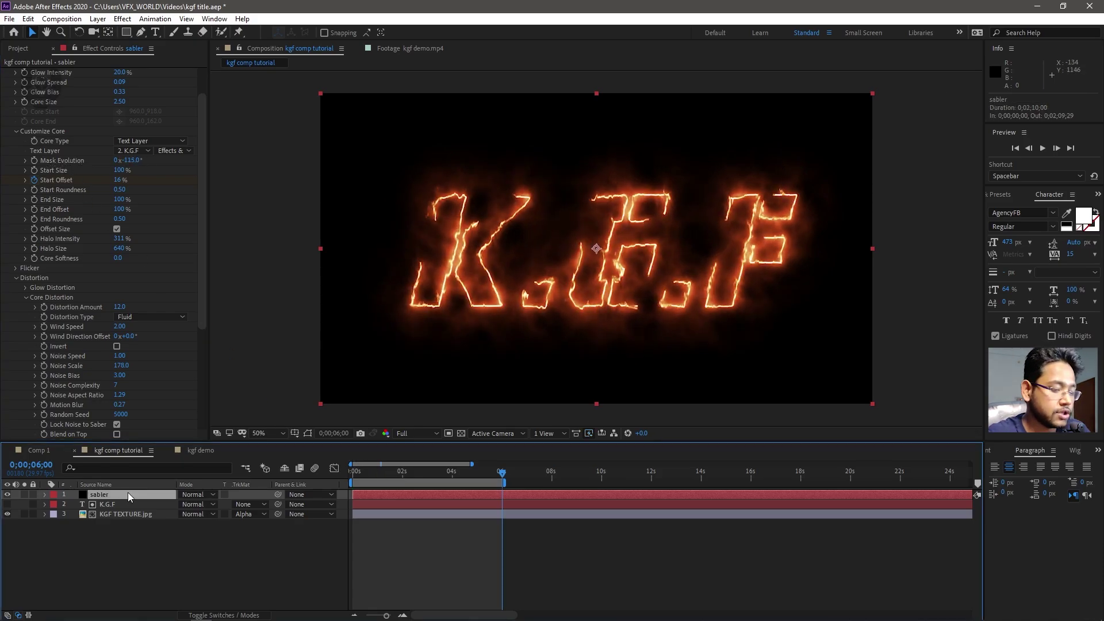
key(u)
drag(529, 509, 339, 520)
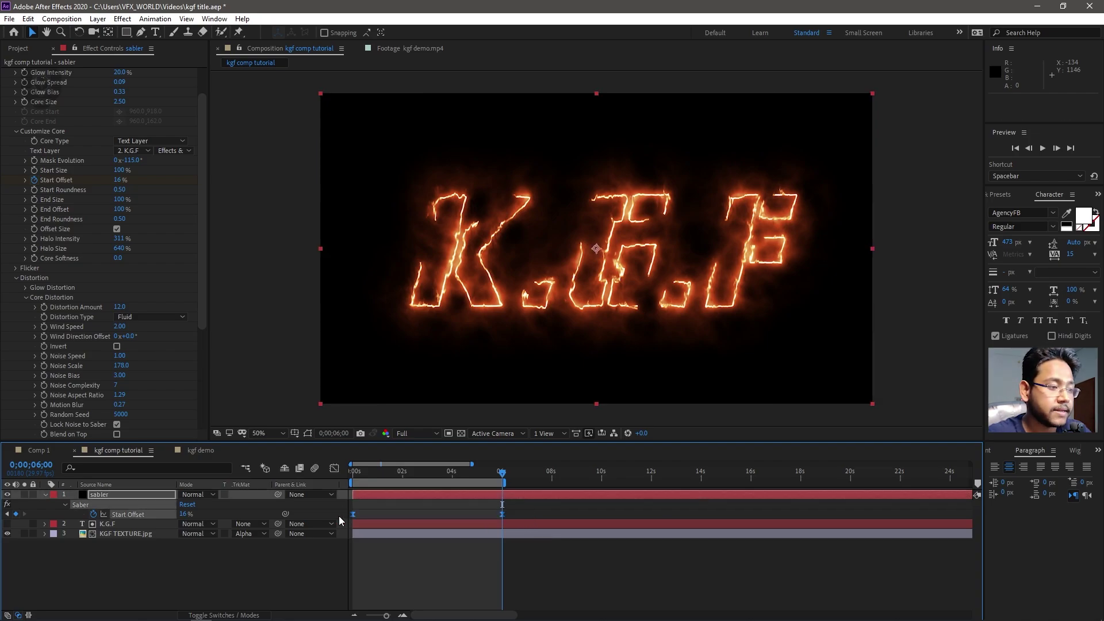
Apply Easy Ease to the Start Offset keyframes in the Graph Editor.
click(335, 468)
drag(524, 525, 459, 498)
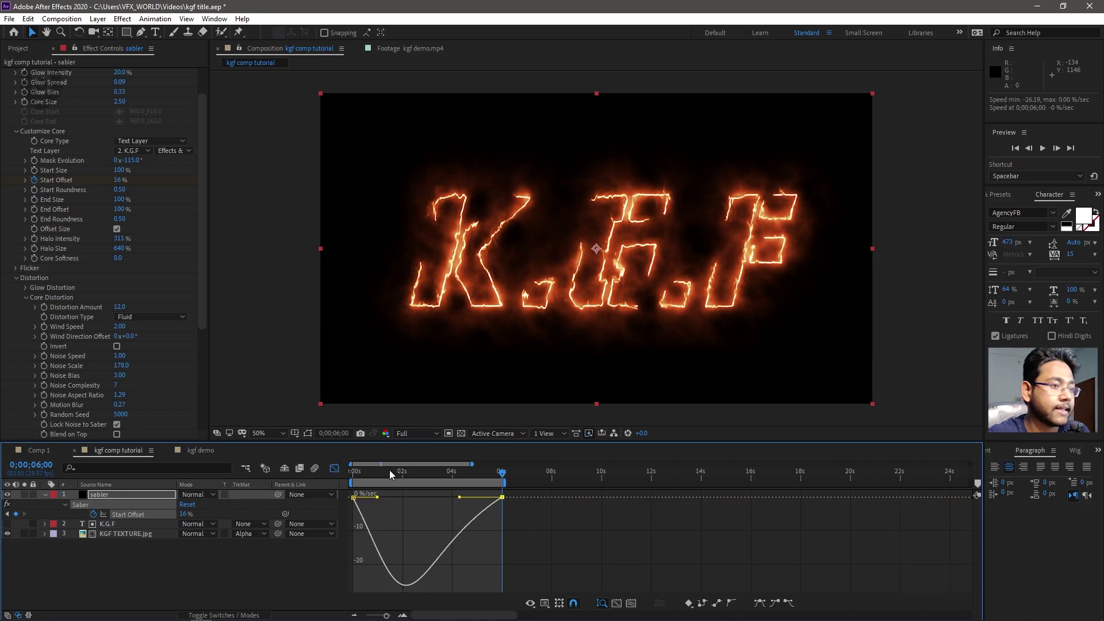
key(Home)
Preview the animation at Third resolution, then switch to the kgf demo composition.
click(292, 583)
key(space)
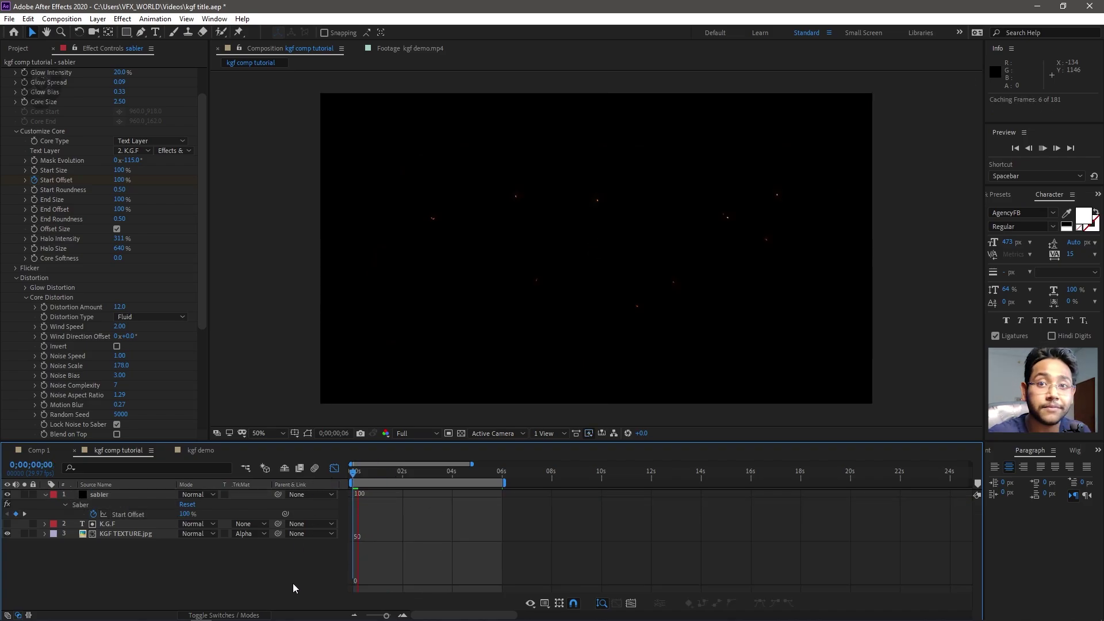
click(425, 434)
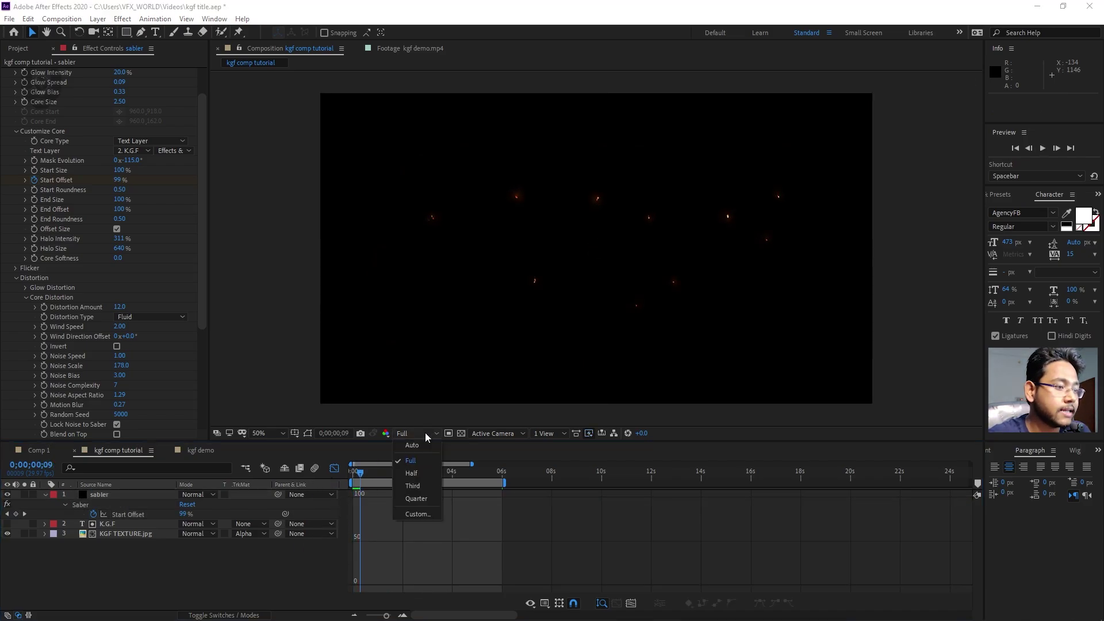
click(429, 490)
click(349, 491)
key(space)
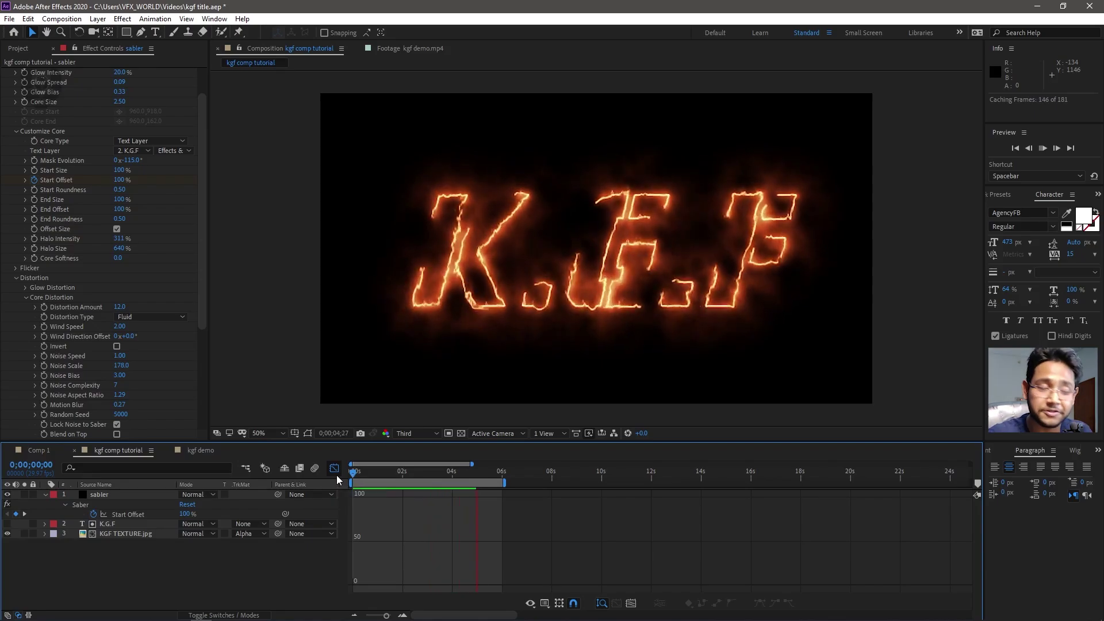
drag(501, 477, 380, 474)
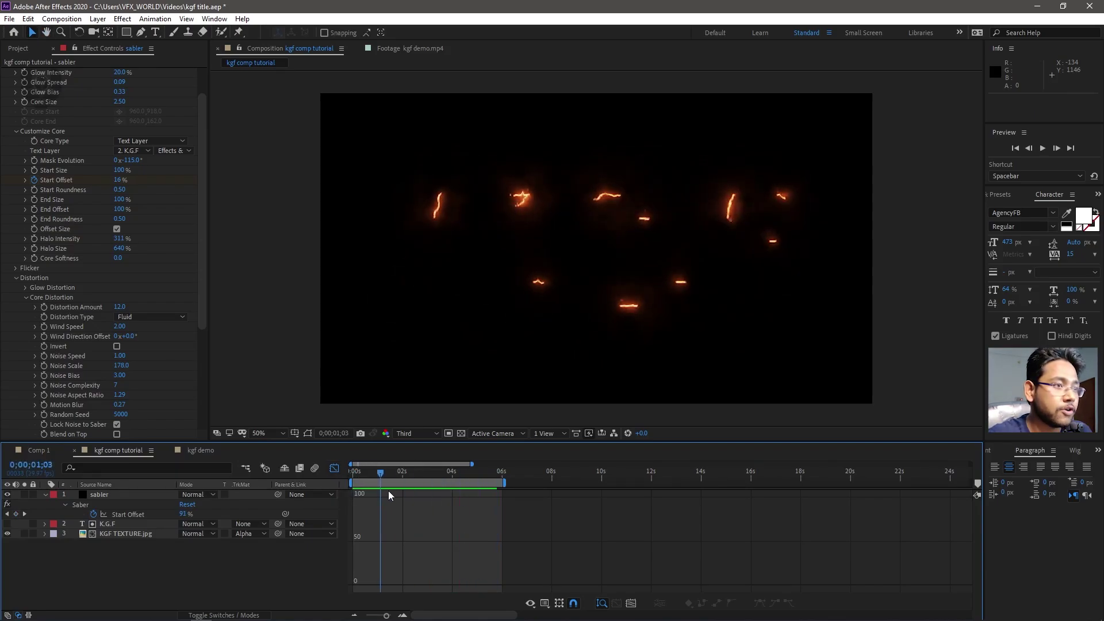
click(450, 475)
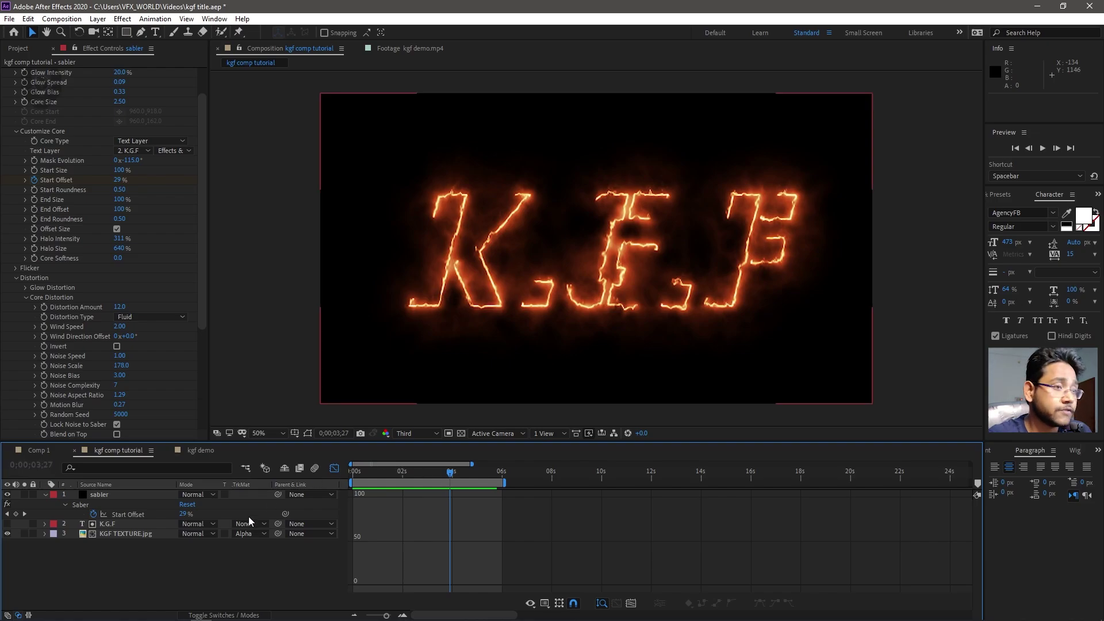
click(199, 452)
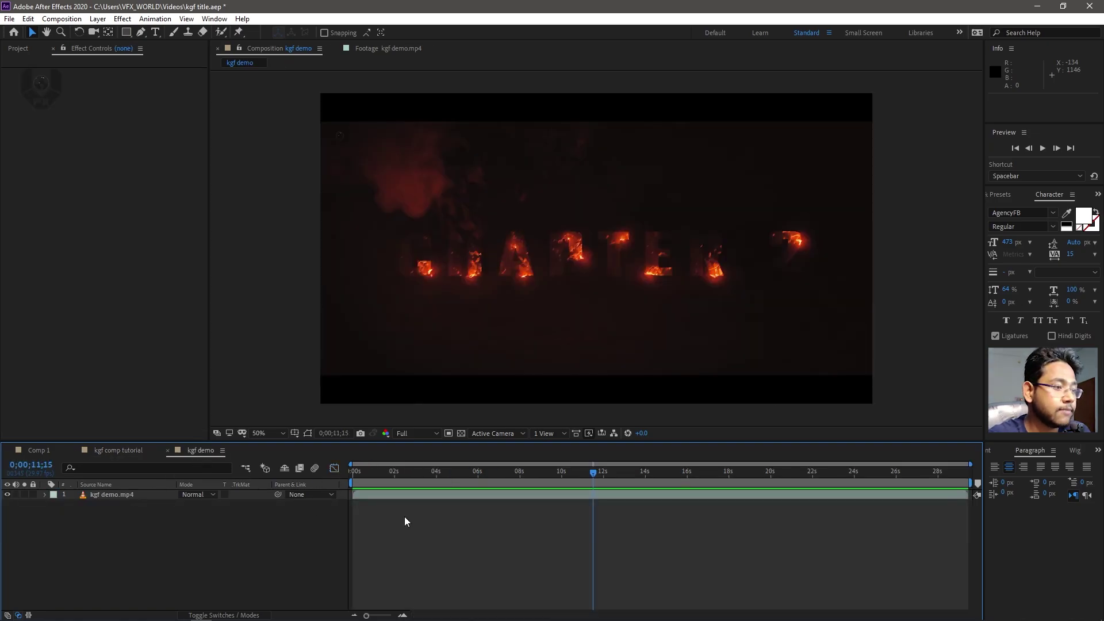
Scrub through the finished kgf demo, then return to kgf comp tutorial at frame 0.
mouse_move(395, 475)
mouse_down()
mouse_move(548, 480)
mouse_move(508, 489)
mouse_move(577, 482)
mouse_move(566, 490)
mouse_up()
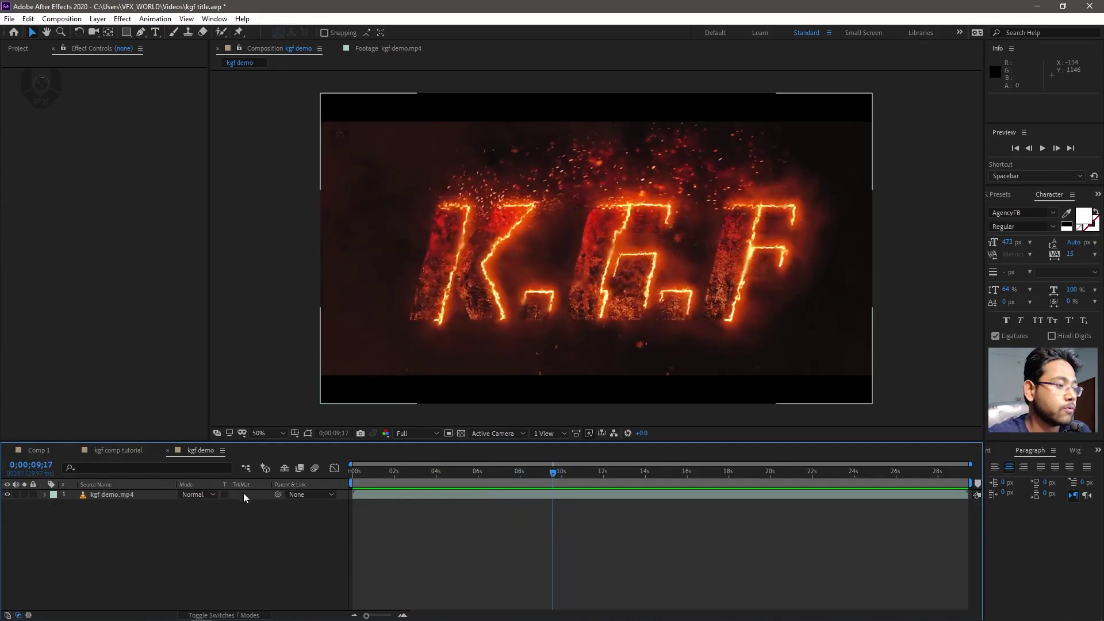
click(134, 451)
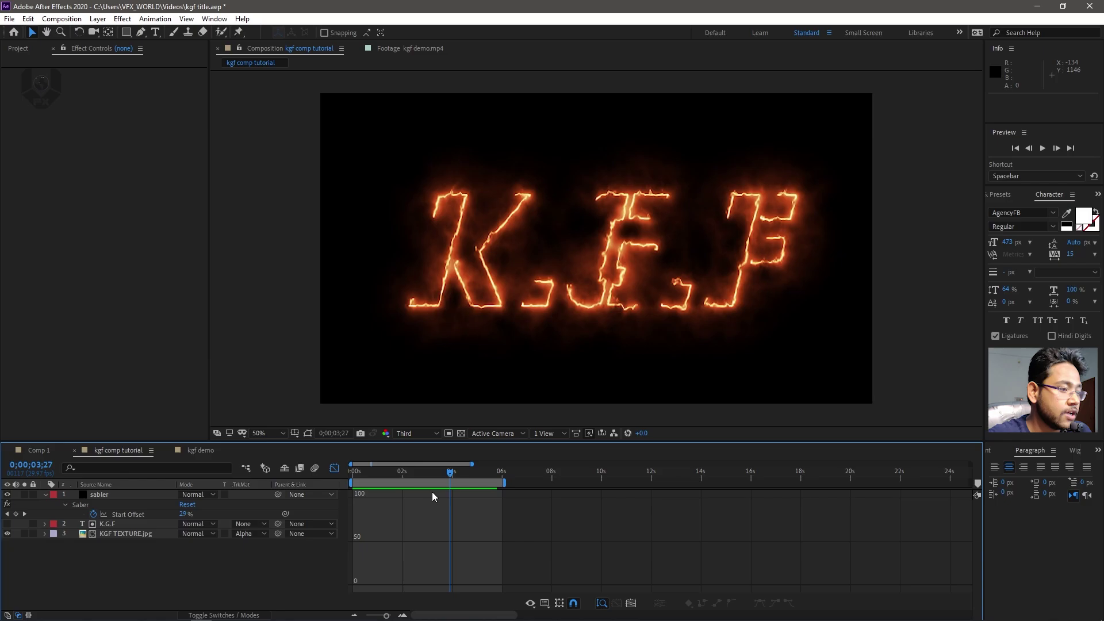
drag(450, 472, 303, 488)
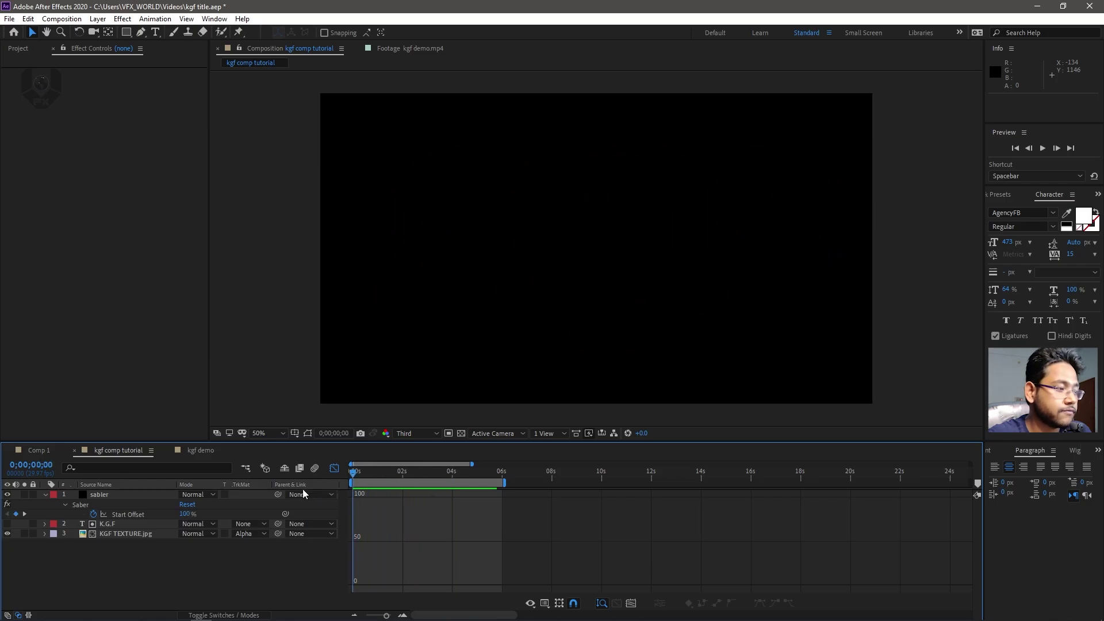
Solo KGF TEXTURE.jpg to inspect it, set preview resolution to Full, then unsolo it.
click(45, 495)
click(121, 514)
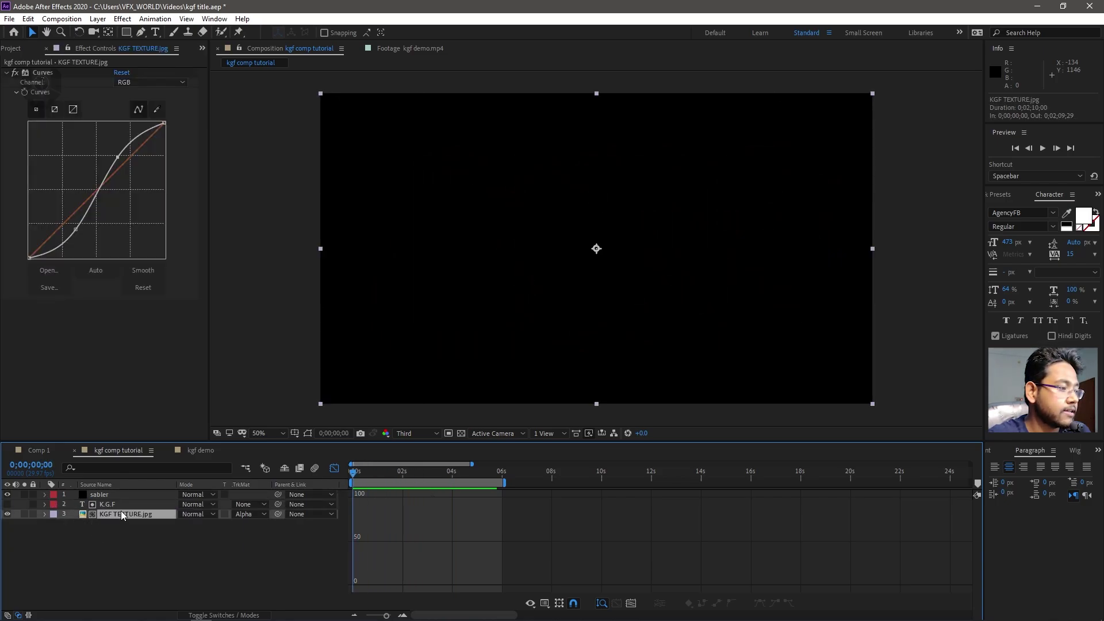
click(24, 515)
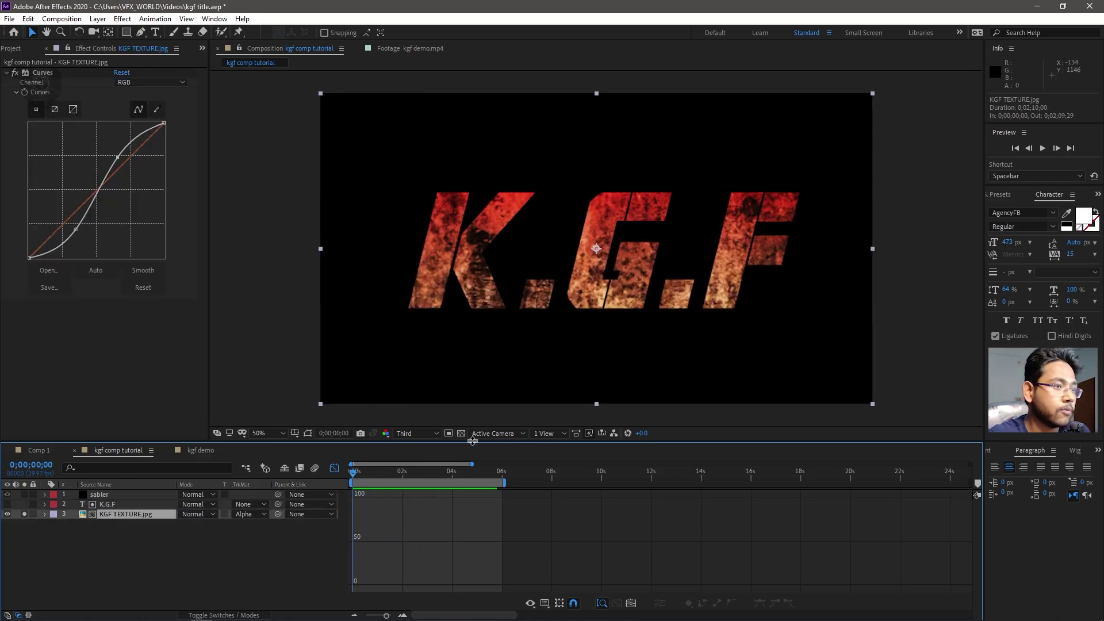
click(423, 433)
click(429, 464)
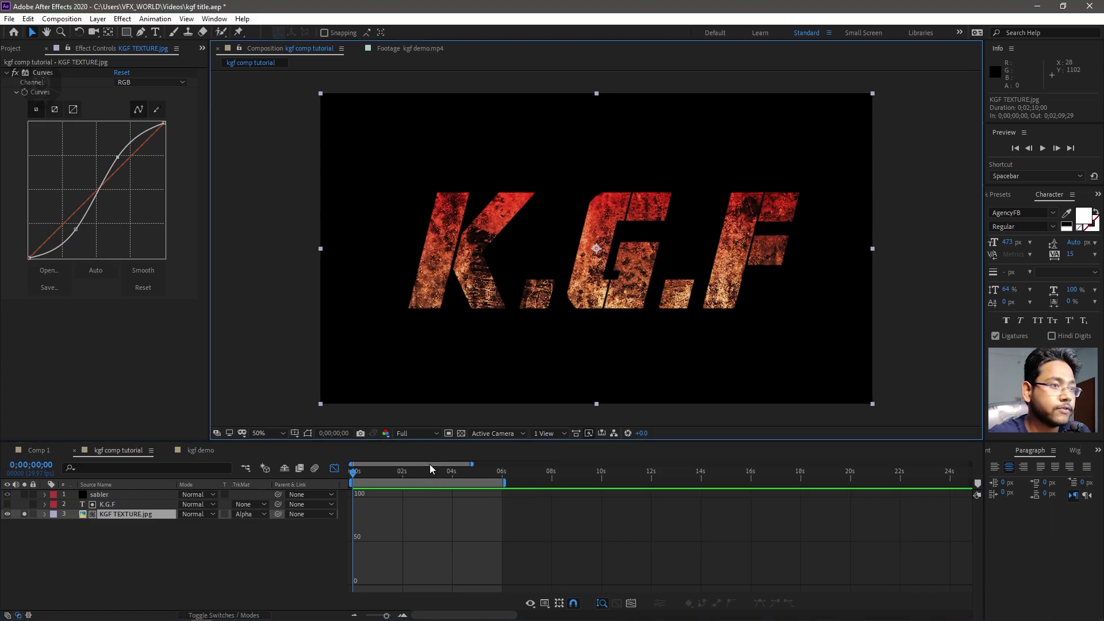
click(140, 516)
click(24, 514)
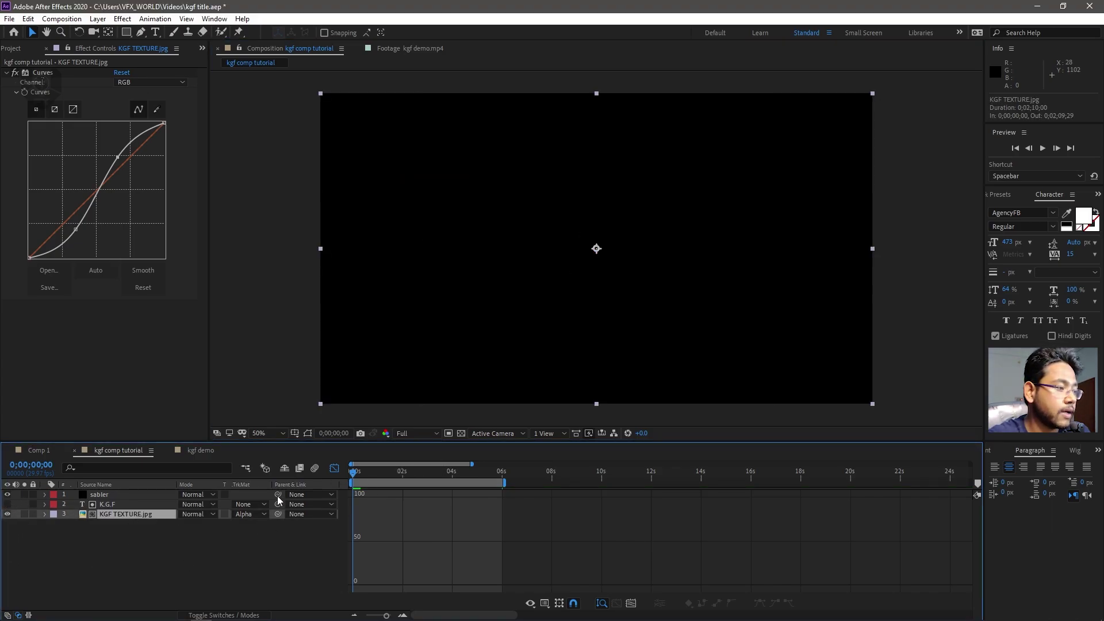
Change Saber's Render Settings Composite Settings from Black to Transparent.
click(133, 497)
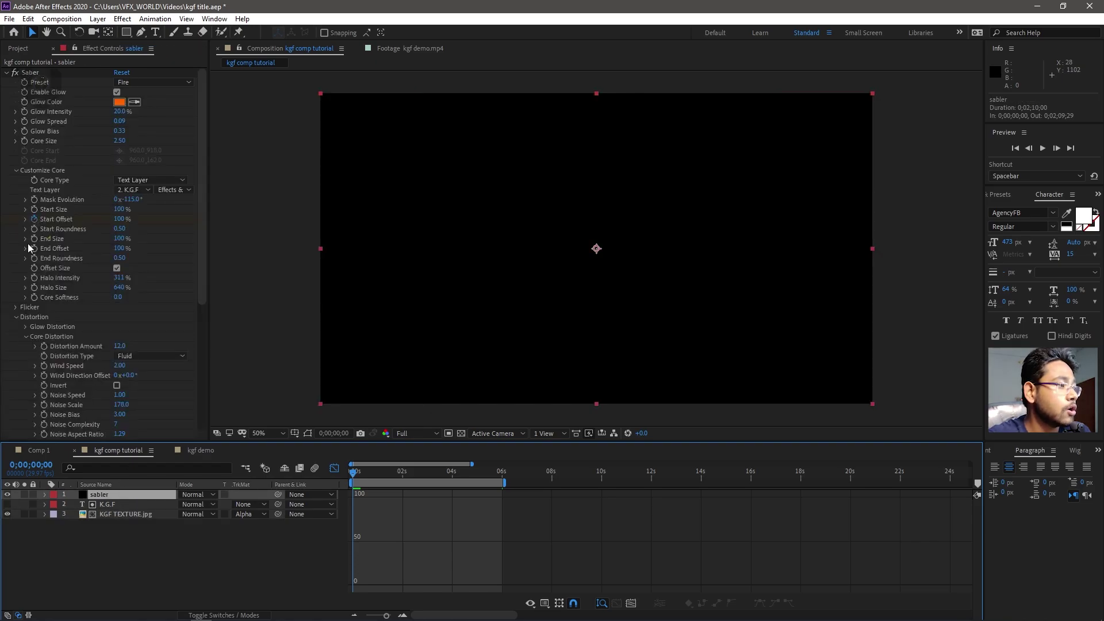
scroll(28, 243, down, 5)
click(15, 405)
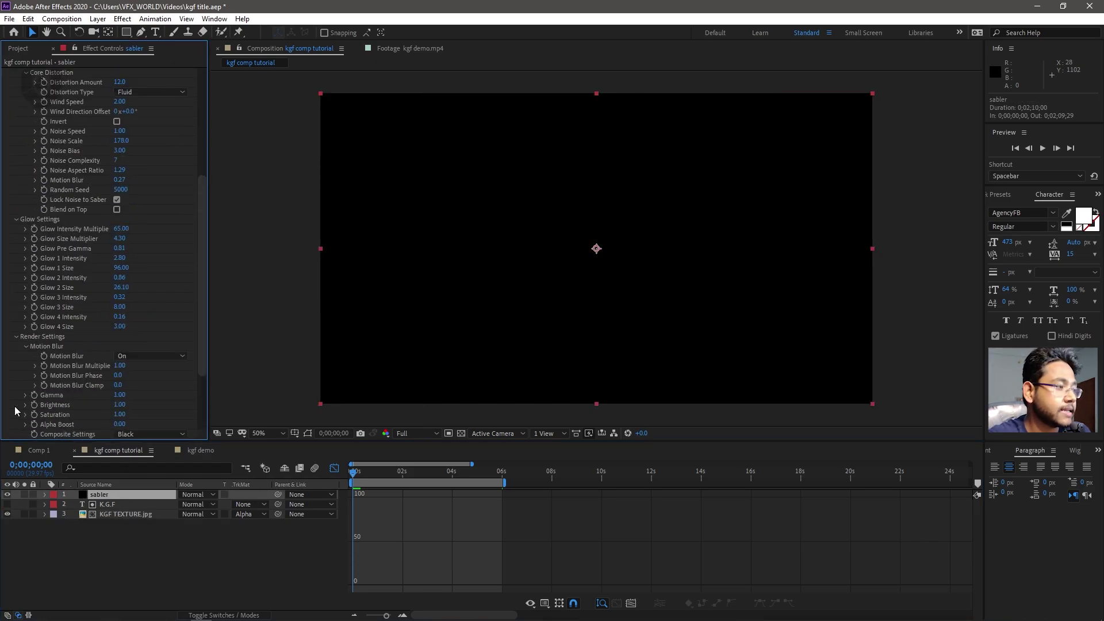
scroll(16, 409, down, 3)
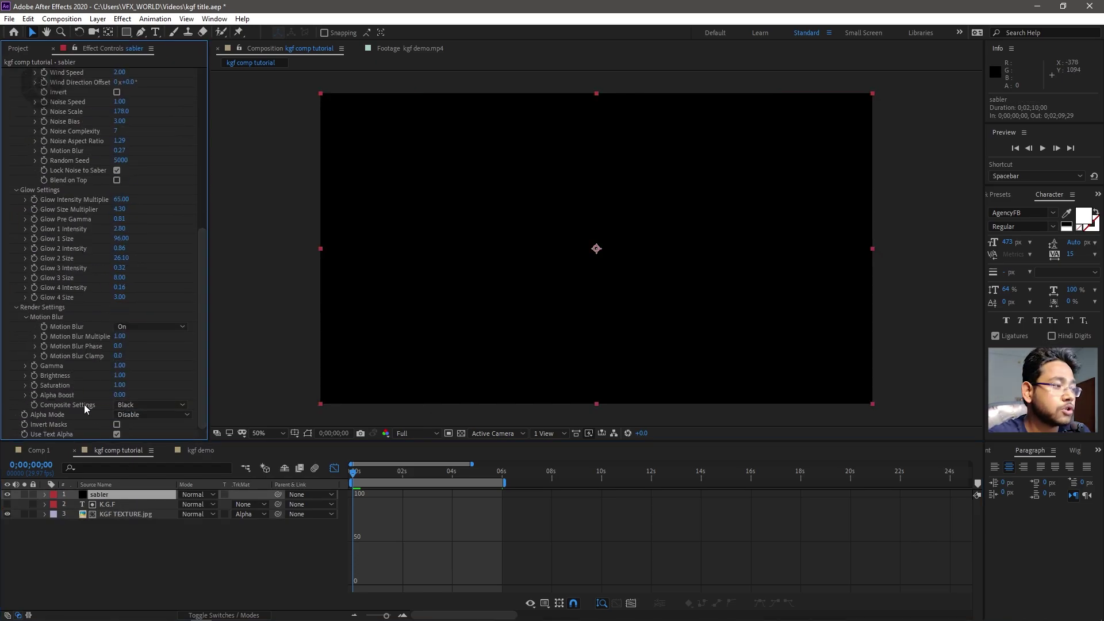
click(131, 403)
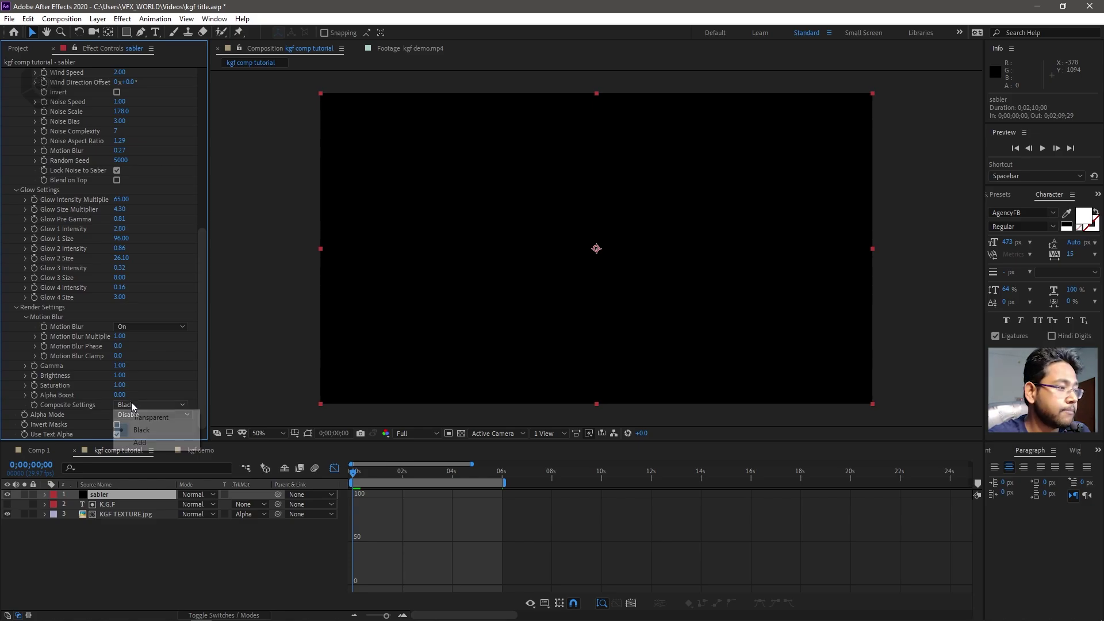
click(142, 417)
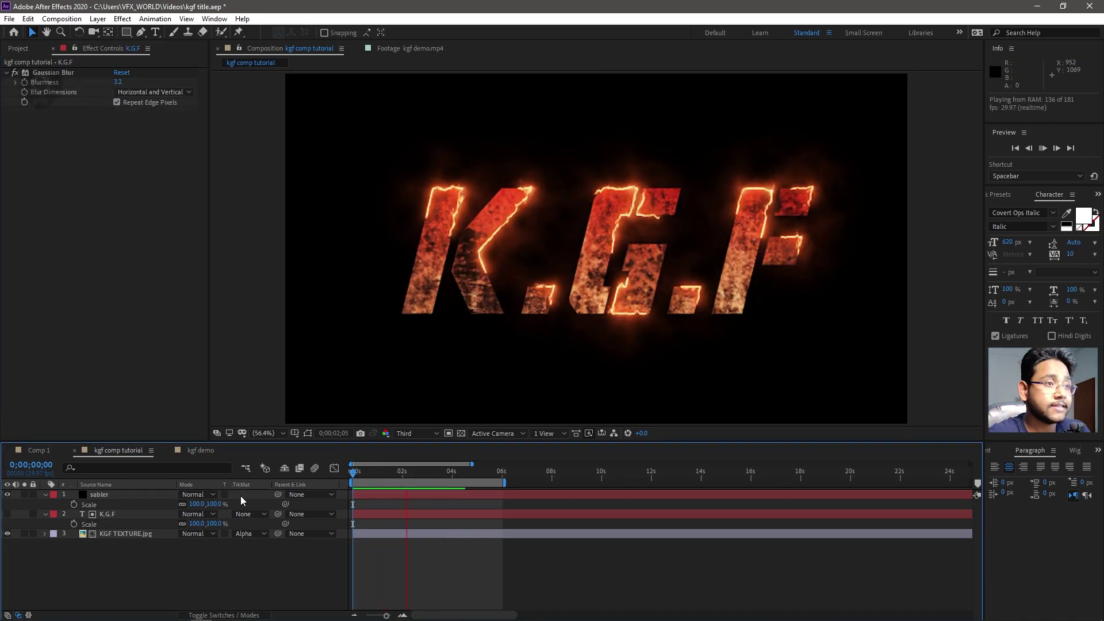
Stop the preview, switch viewer resolution from Third to Full, then rewind and select KGF TEXTURE.jpg.
key(space)
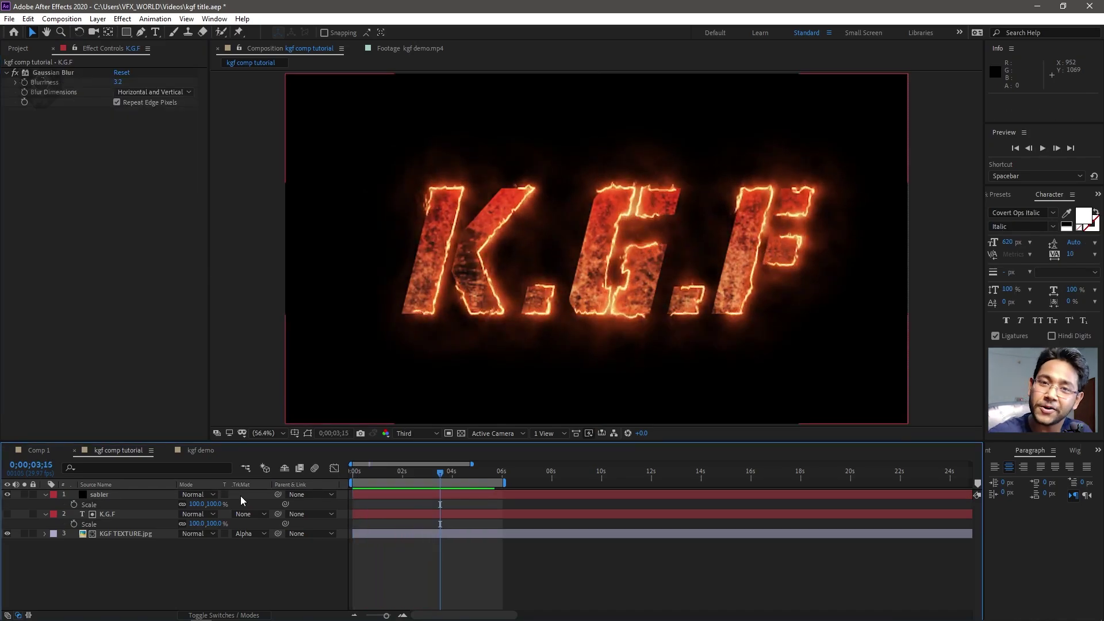
click(237, 494)
click(423, 431)
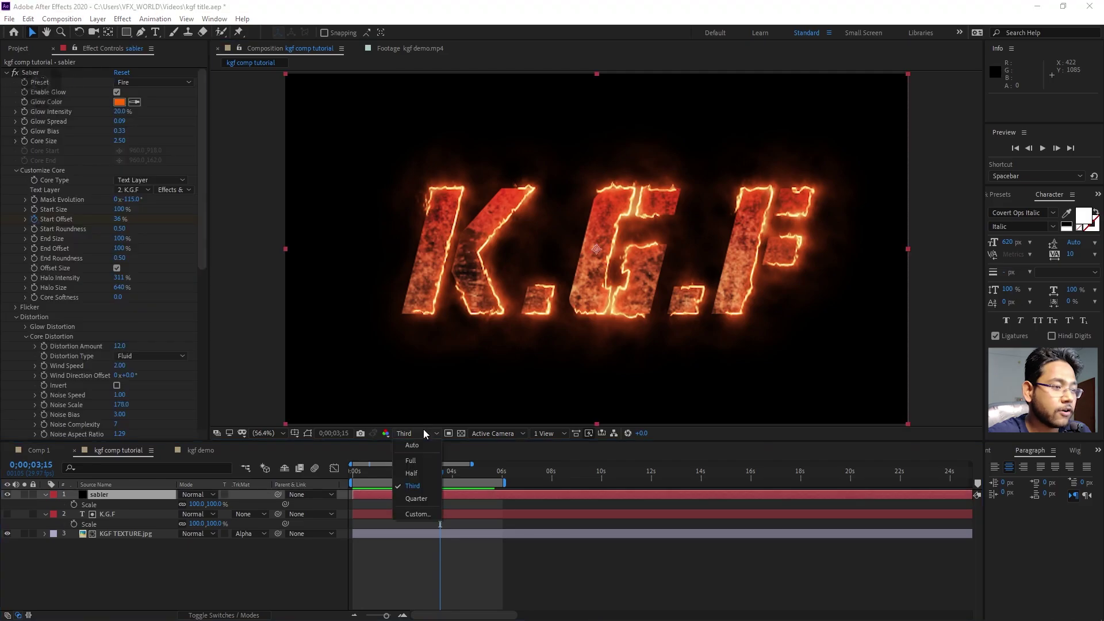
click(419, 460)
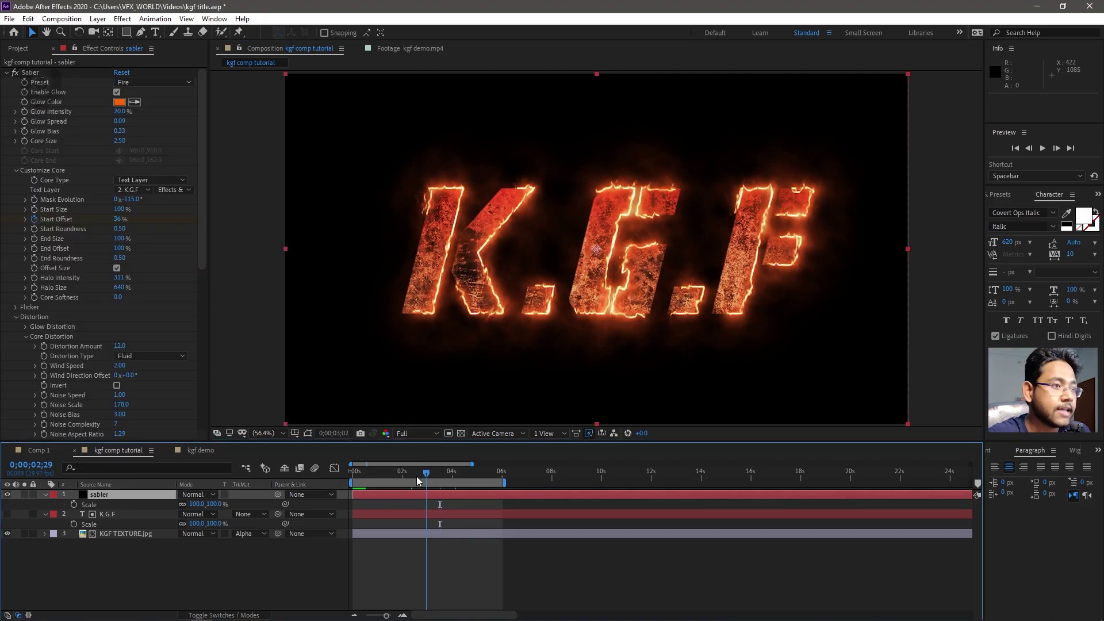
drag(440, 481, 426, 488)
key(Home)
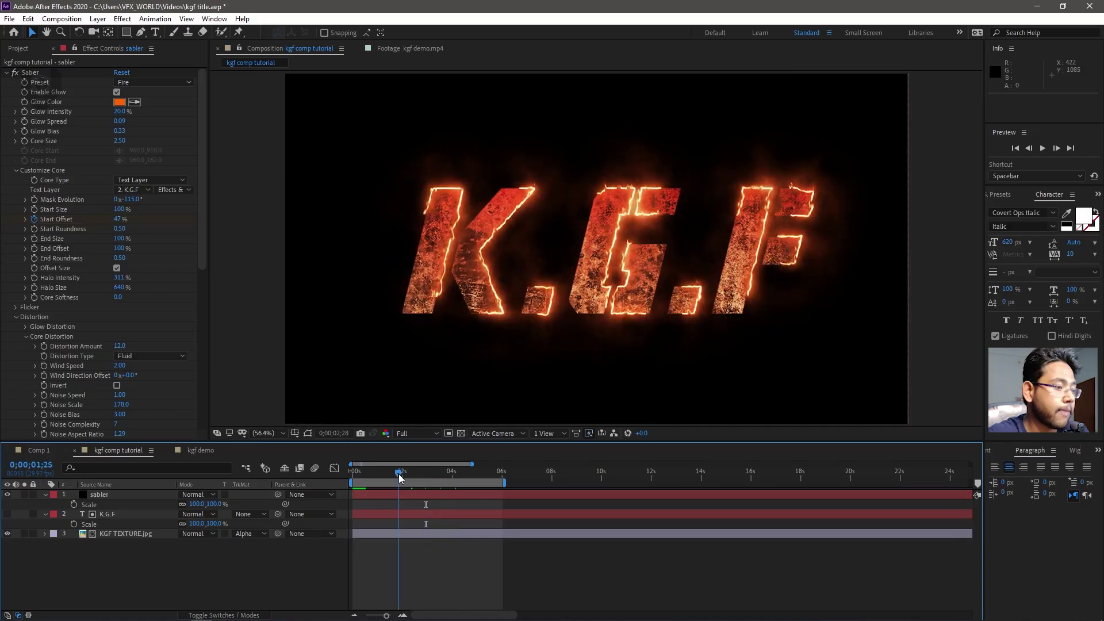
click(107, 532)
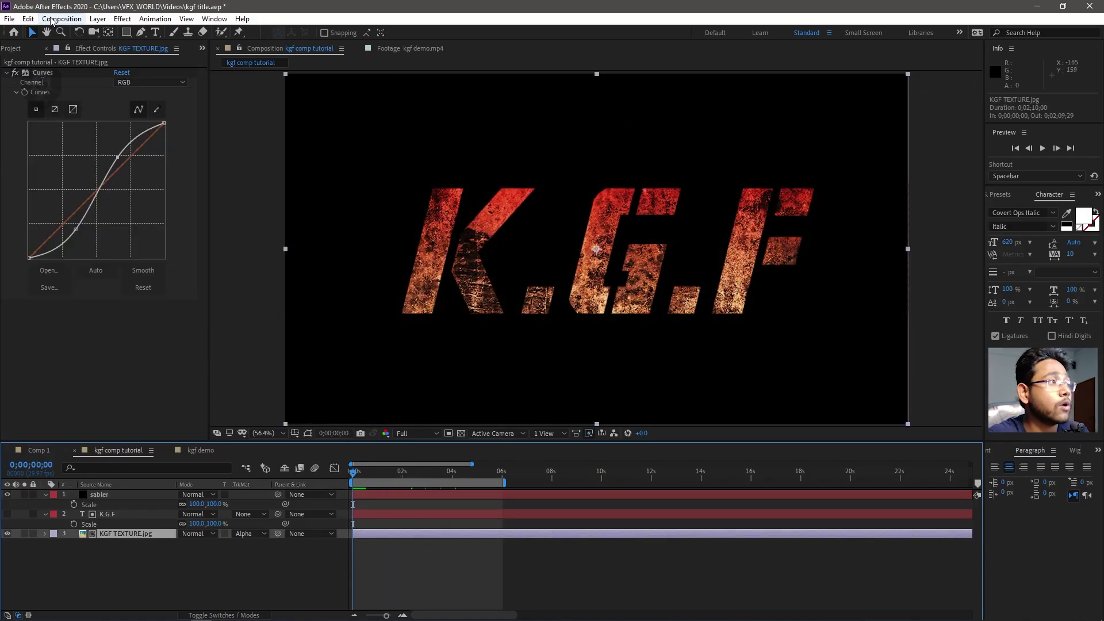
Draw a rectangular mask around the K.G.F title on its text layer.
click(127, 32)
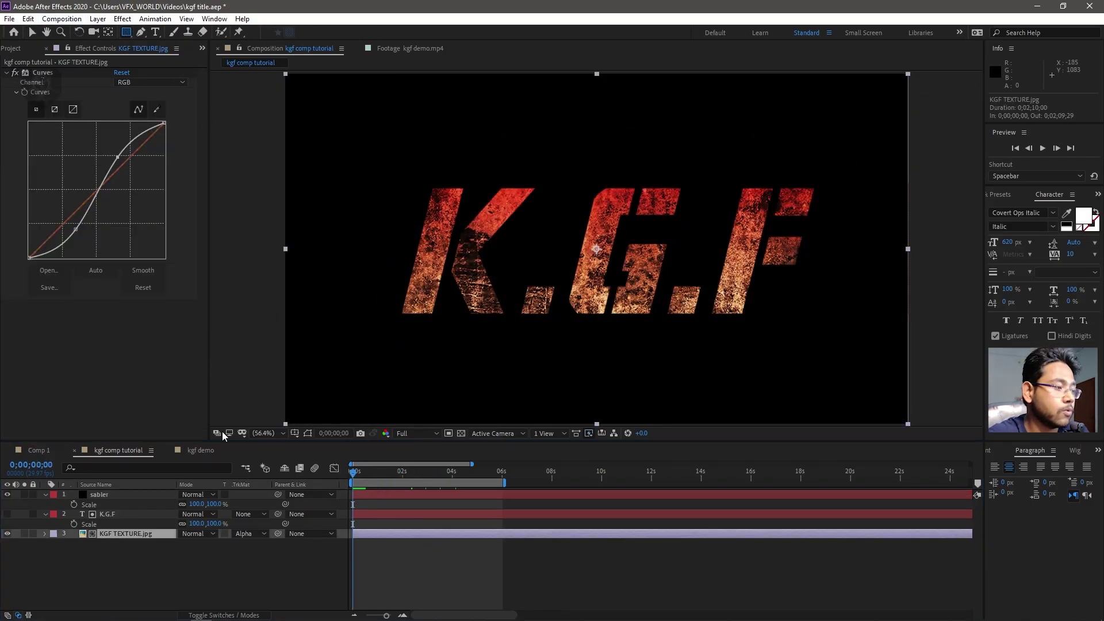
click(118, 513)
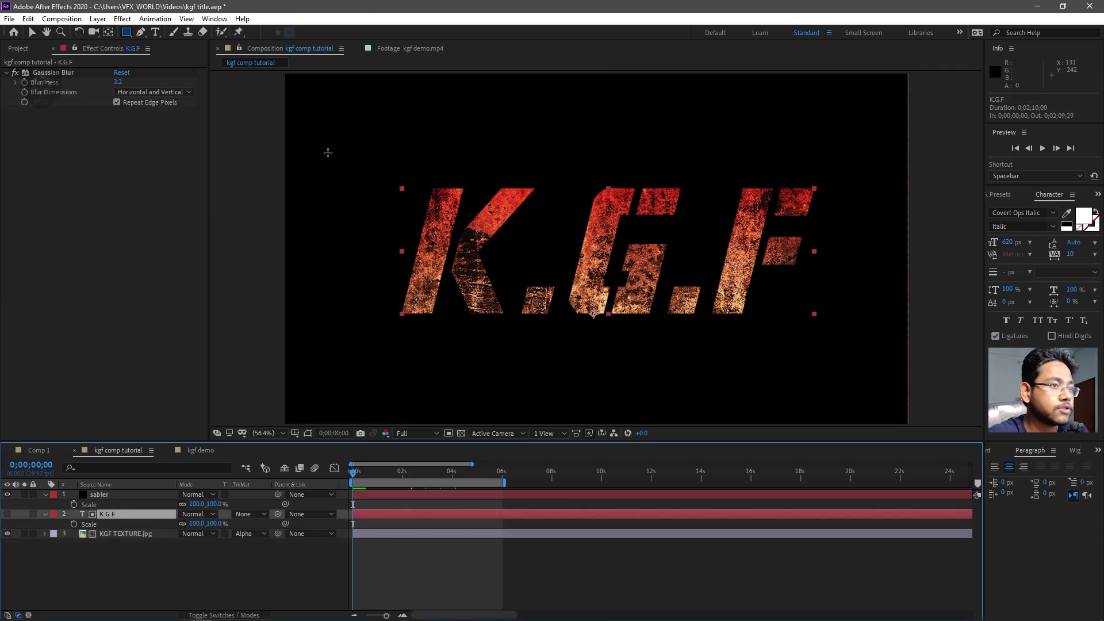
drag(327, 153, 844, 339)
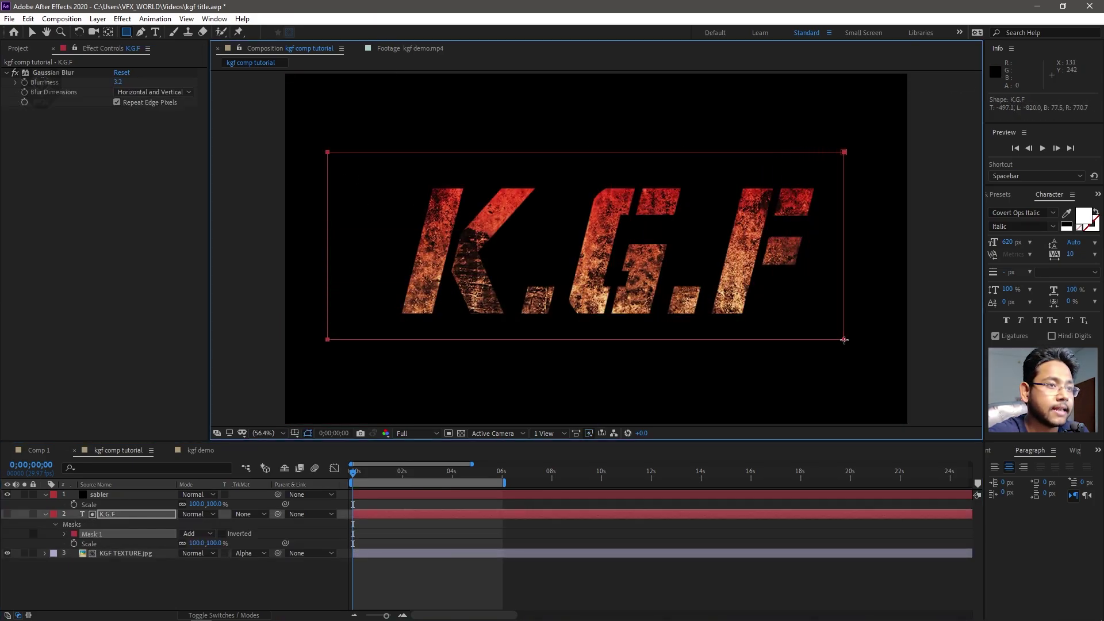
Set a Mask Path keyframe at 0s and slide the mask off to the left of the title.
click(149, 534)
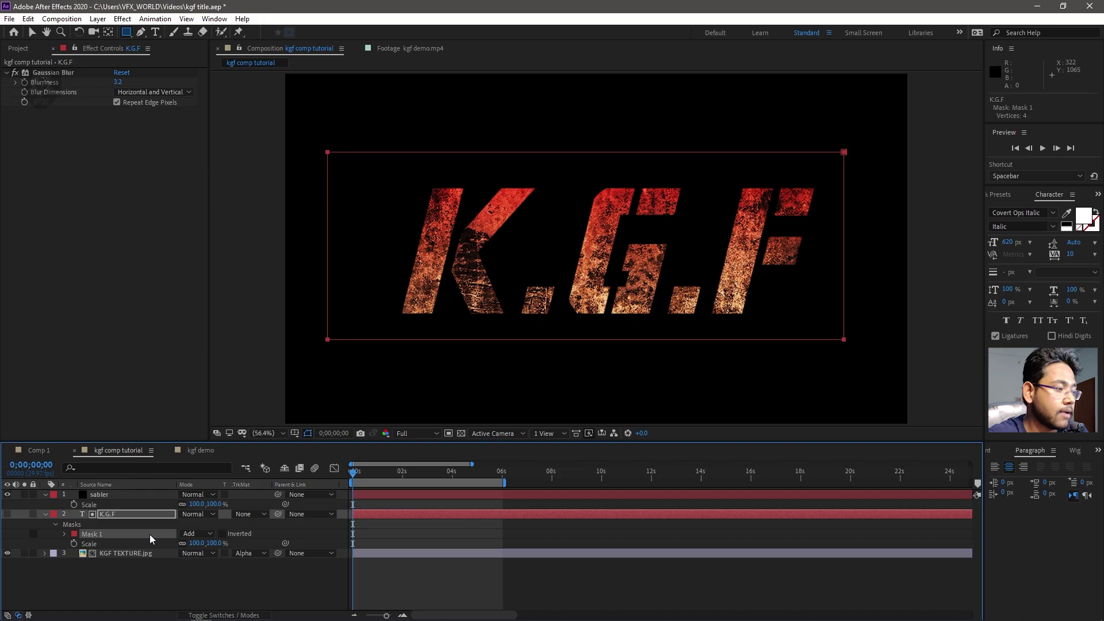
click(64, 533)
click(84, 544)
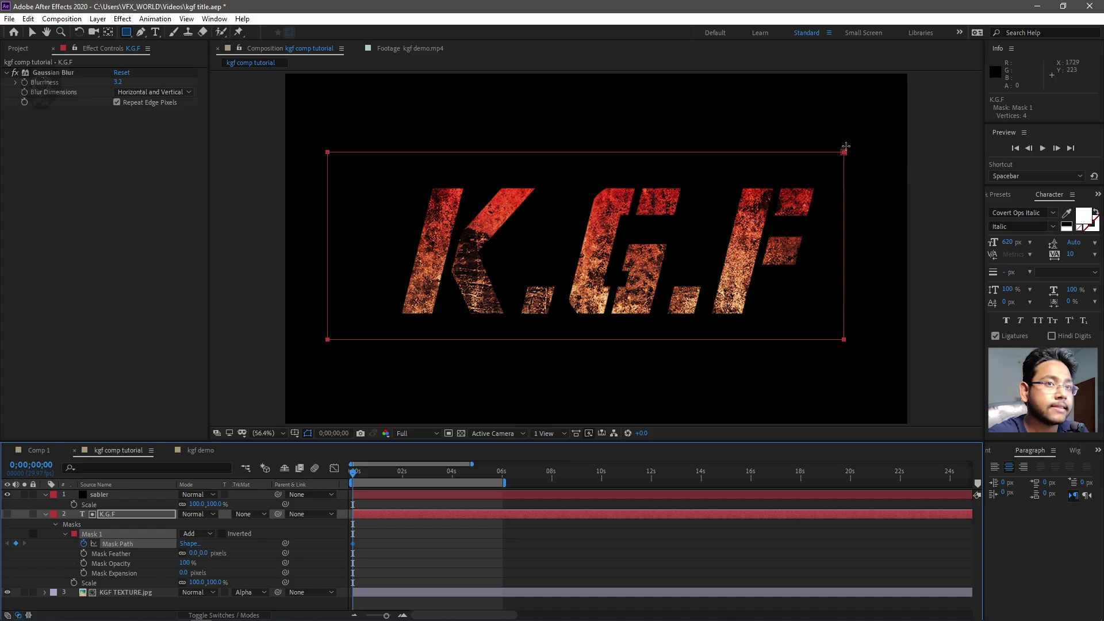
click(32, 32)
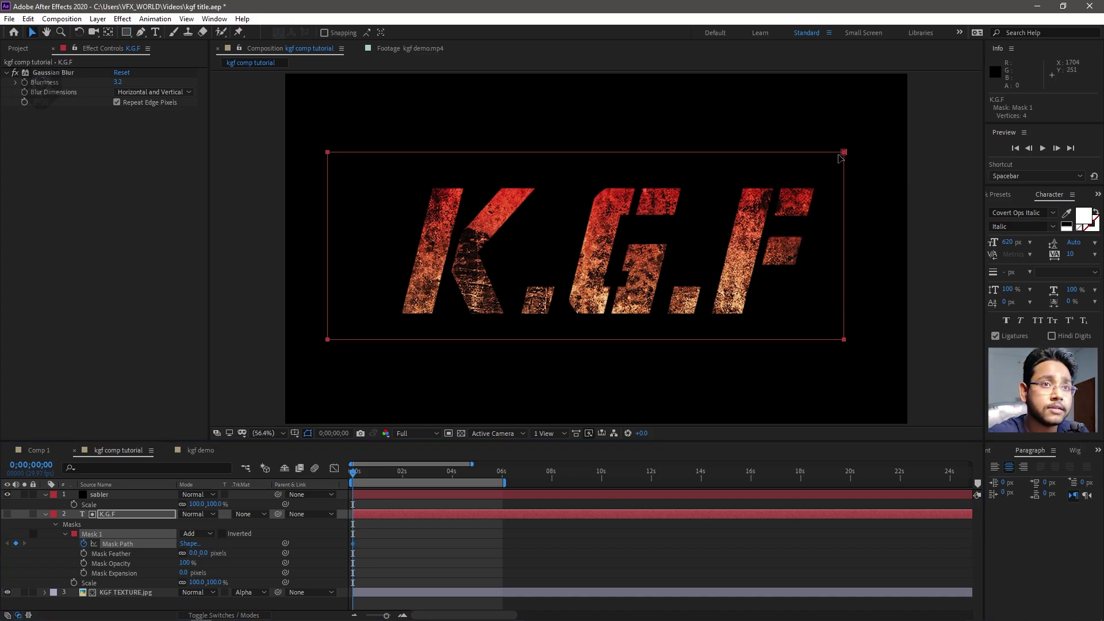
double_click(584, 214)
drag(705, 256, 153, 250)
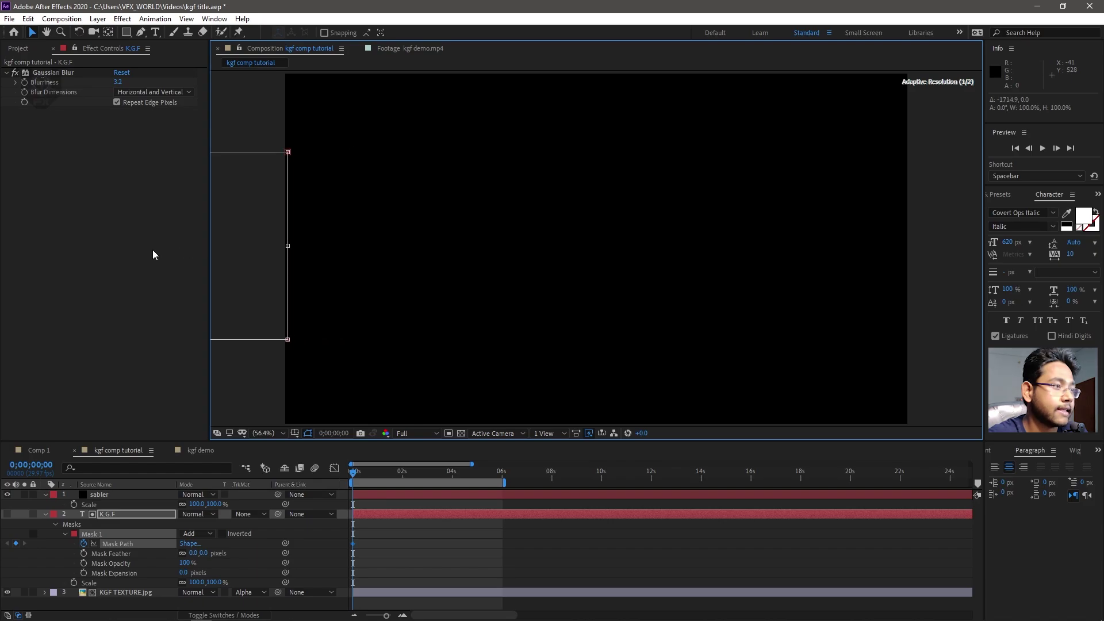
Feather the mask to 171 and, at about 5s, move it right over the whole title.
click(192, 561)
drag(204, 552, 303, 554)
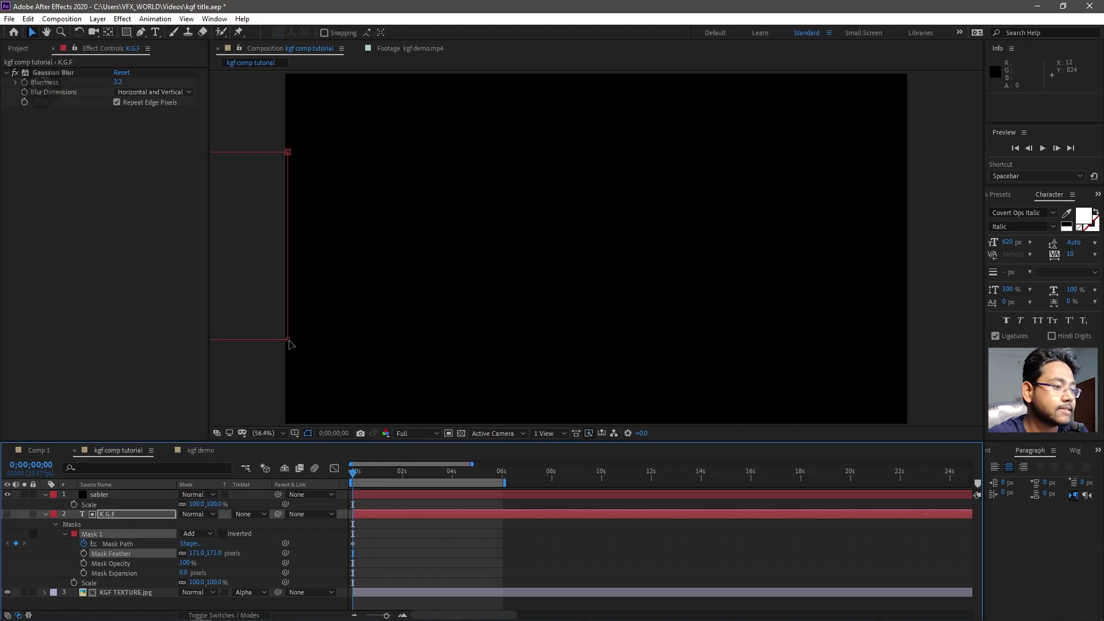
drag(353, 477, 478, 479)
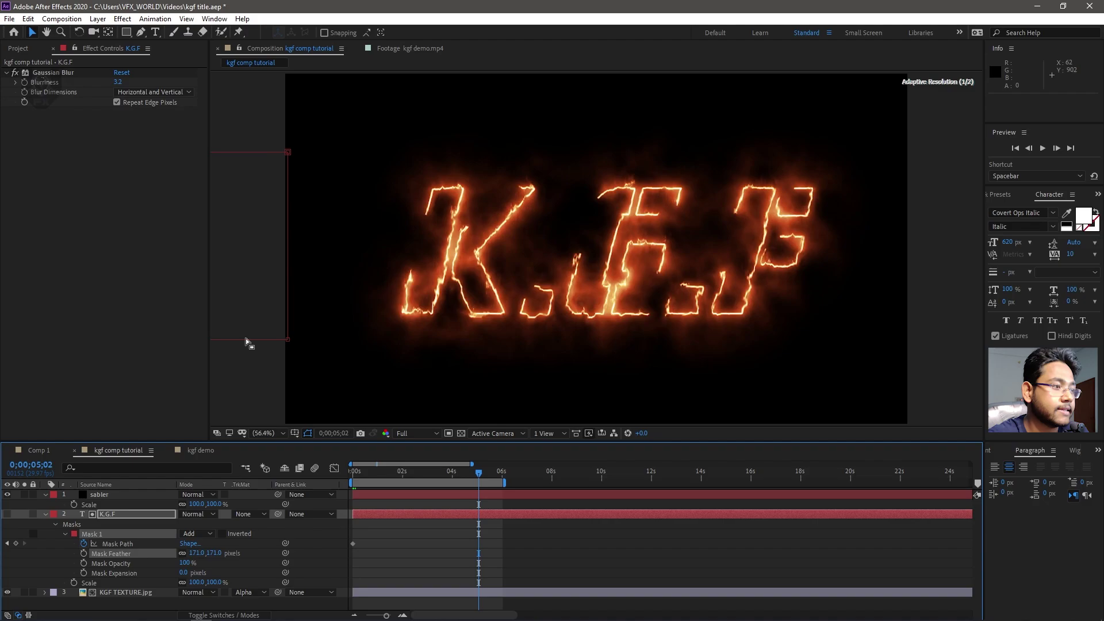
double_click(289, 340)
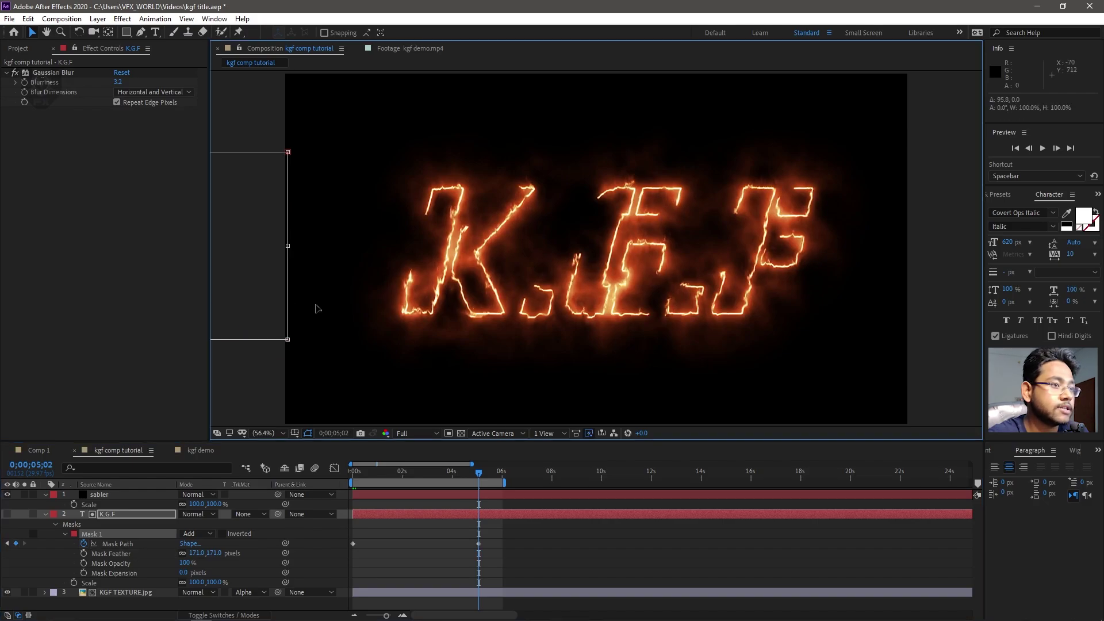
drag(266, 310, 845, 310)
mouse_move(464, 472)
mouse_down()
mouse_move(371, 475)
mouse_move(497, 471)
mouse_move(479, 475)
mouse_up()
At 0s, drag the mask's lower-left corner right to slant it, then preview the reveal.
click(308, 432)
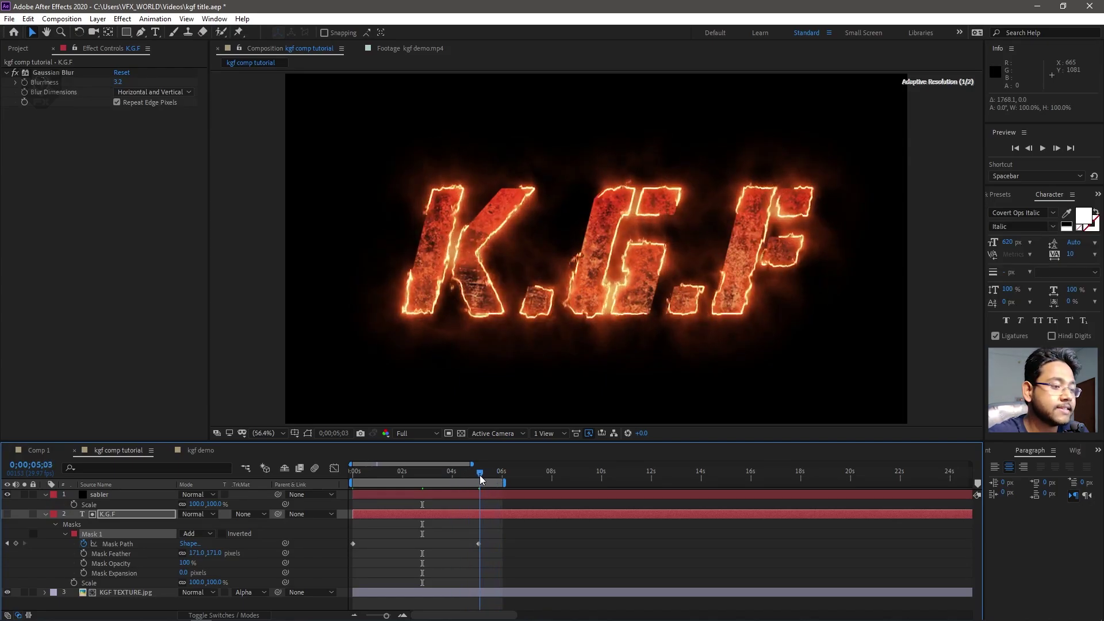
click(304, 435)
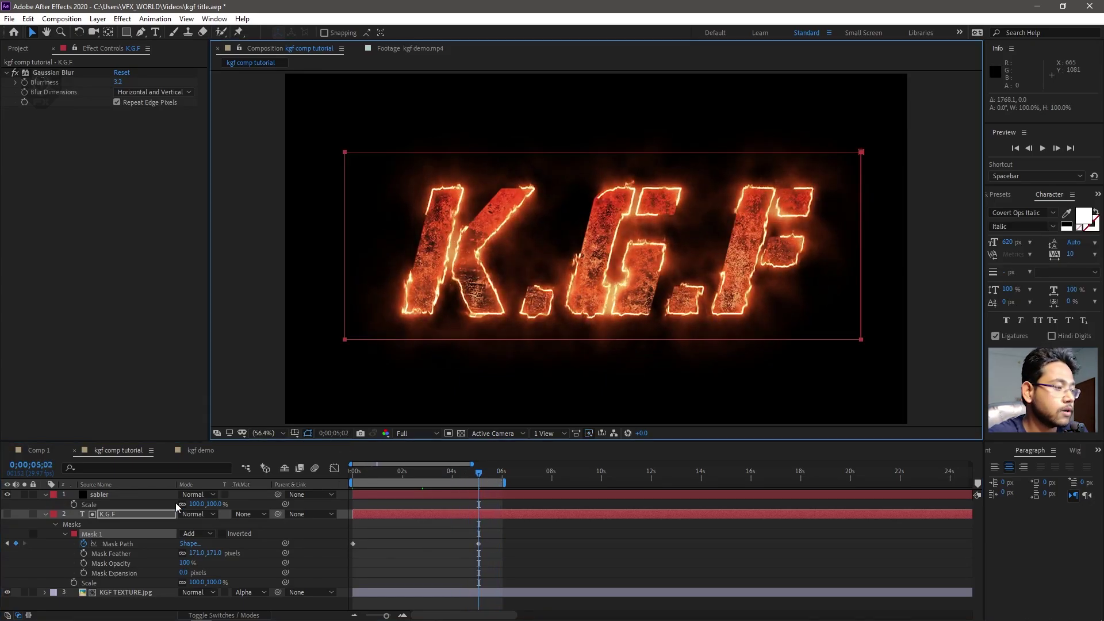
click(352, 472)
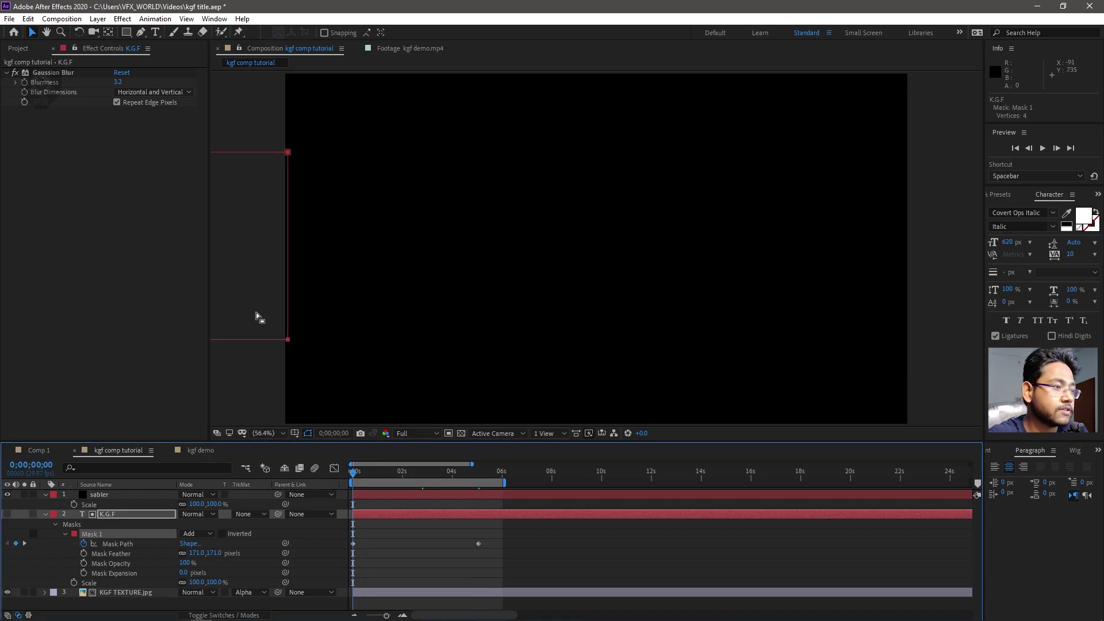
click(288, 341)
click(281, 360)
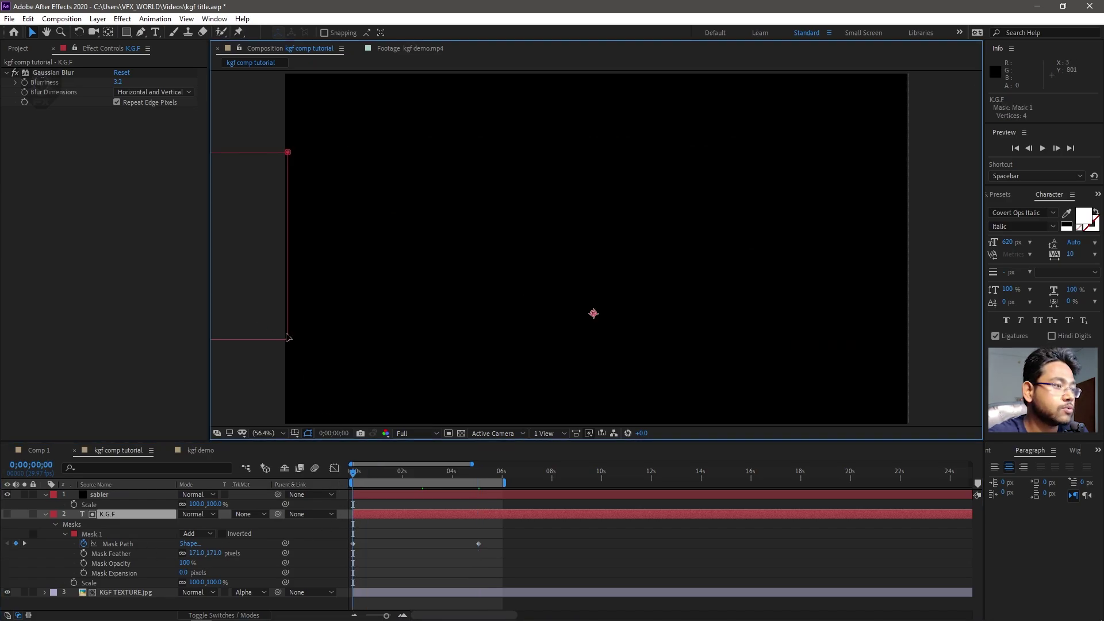
drag(288, 339, 380, 339)
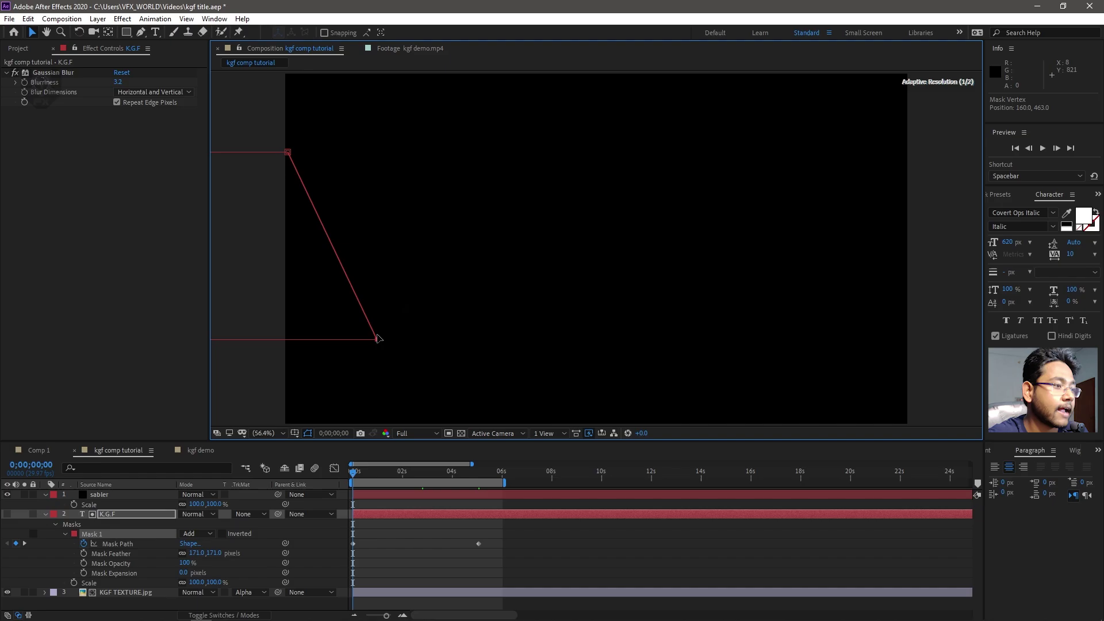
click(362, 473)
drag(362, 473, 373, 473)
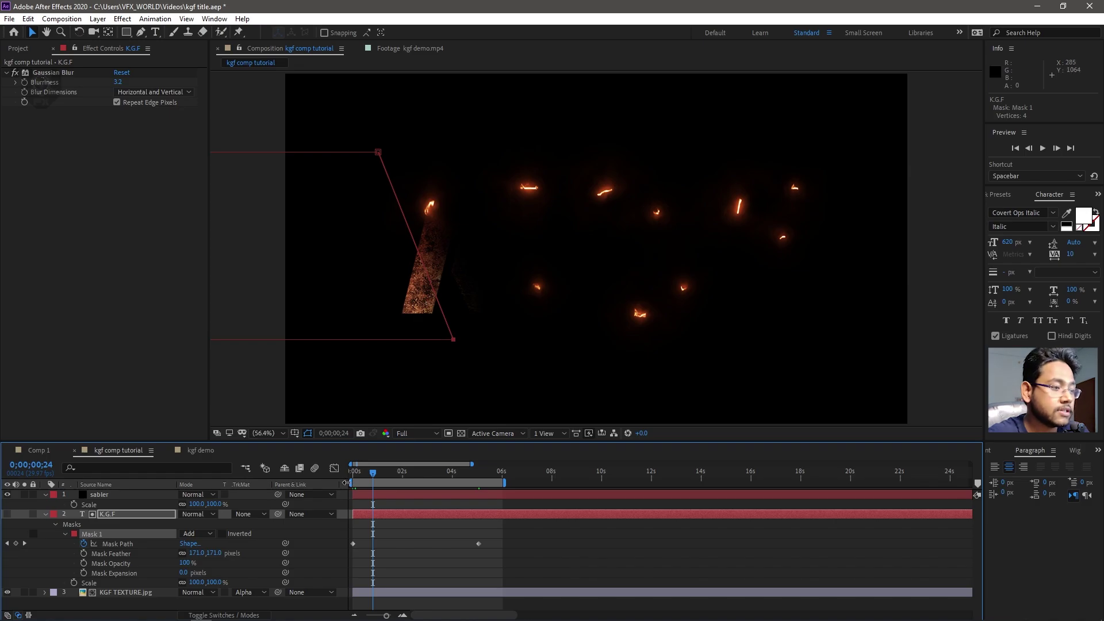
mouse_move(377, 477)
mouse_down()
mouse_move(414, 475)
mouse_move(368, 480)
mouse_move(466, 472)
mouse_move(486, 459)
mouse_up()
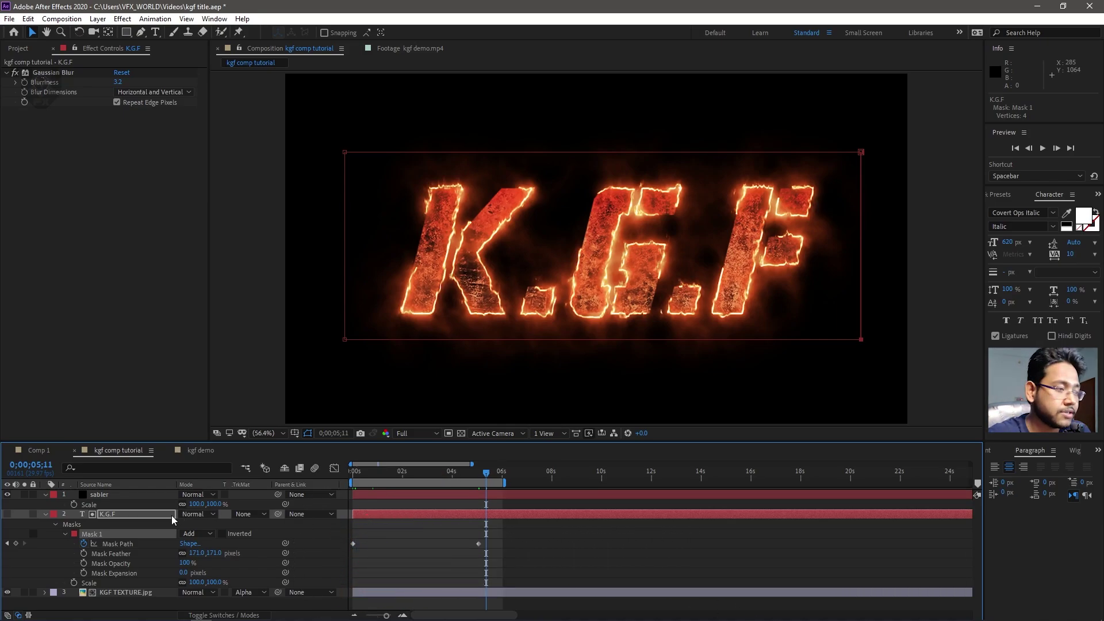
In the Graph Editor, lengthen the ease into the final Mask Path keyframe.
drag(498, 526, 334, 562)
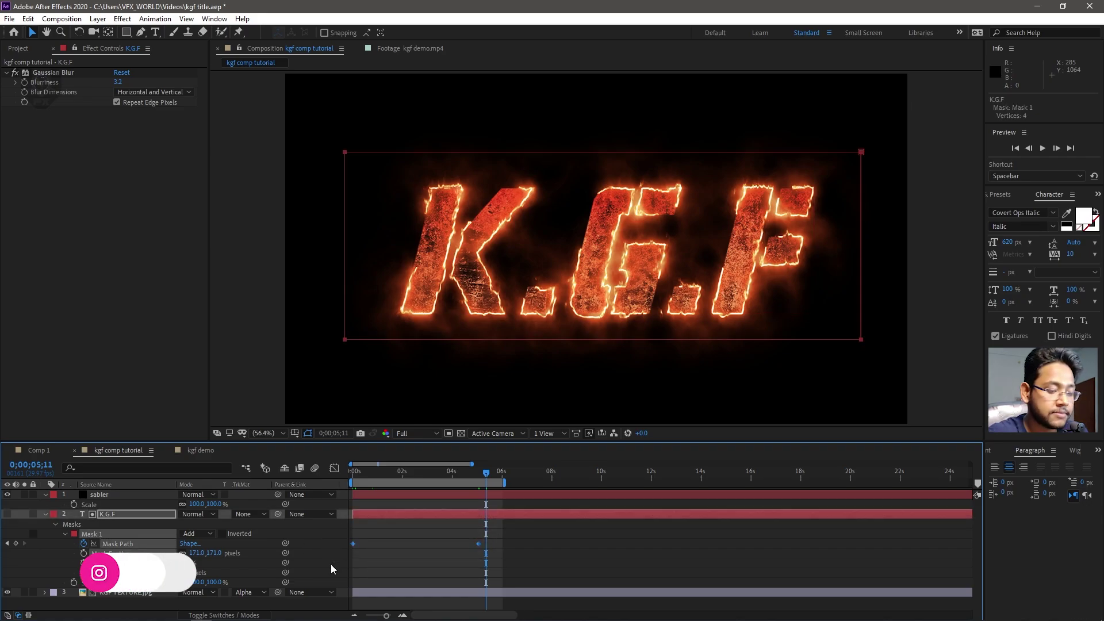
click(334, 470)
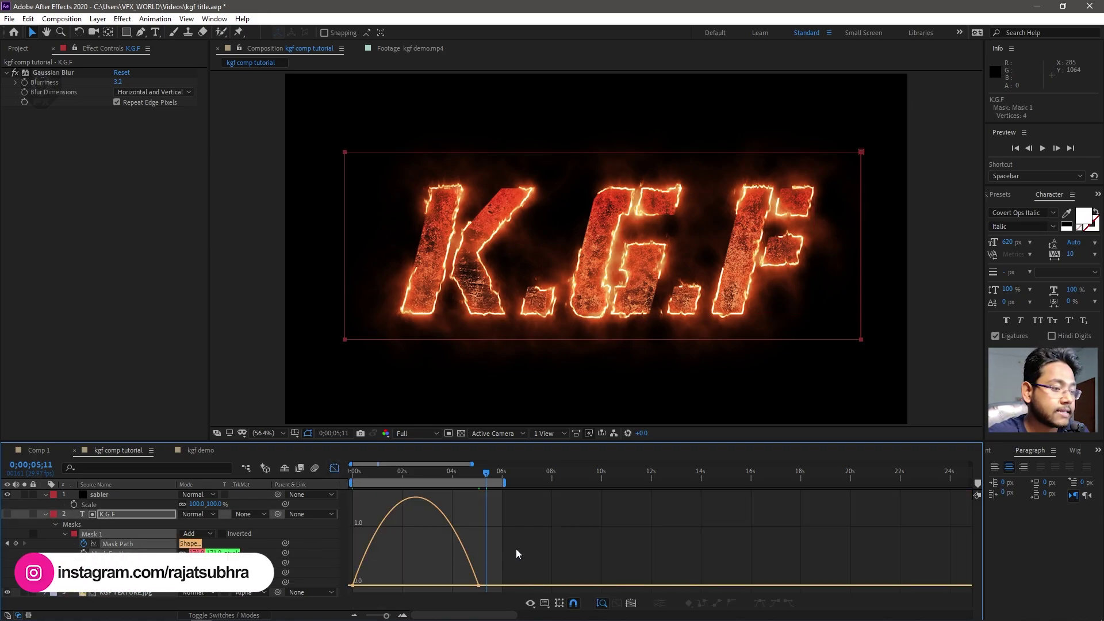
drag(458, 585, 443, 586)
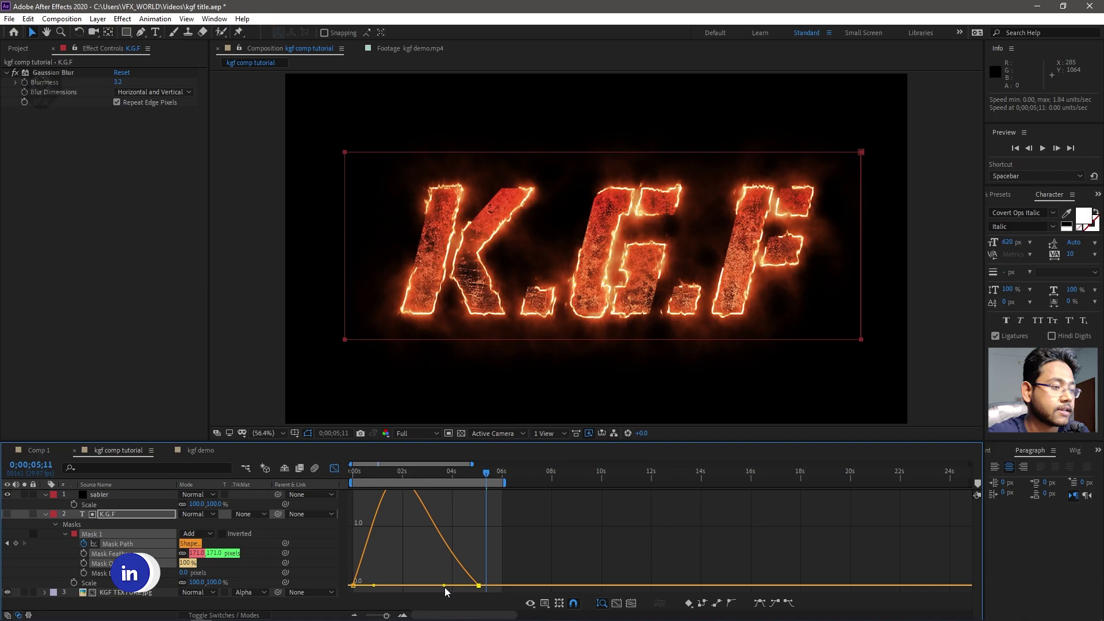
click(45, 515)
drag(423, 477, 399, 478)
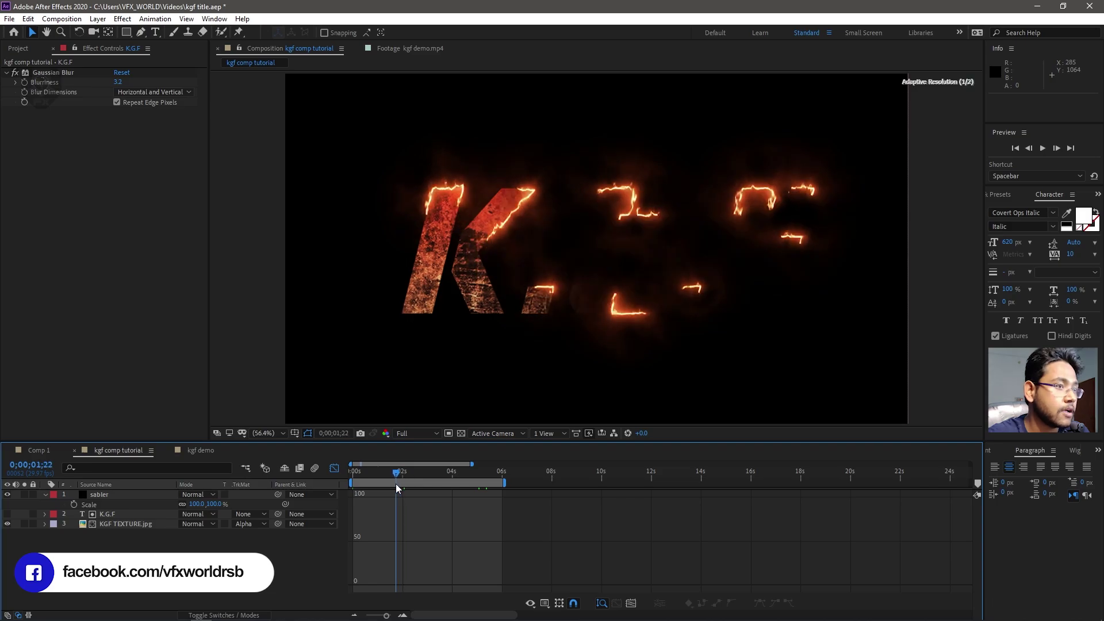
click(123, 494)
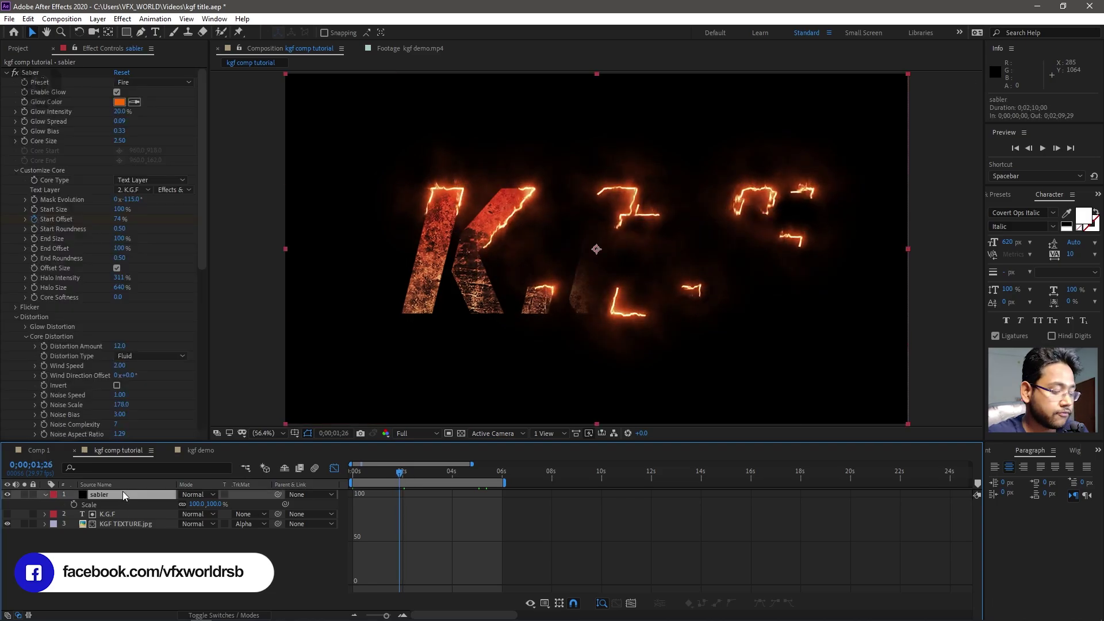
Duplicate the sabler layer, rename it 'sabler inside', and move it below [sabler].
key(ctrl+d)
right_click(122, 490)
click(138, 470)
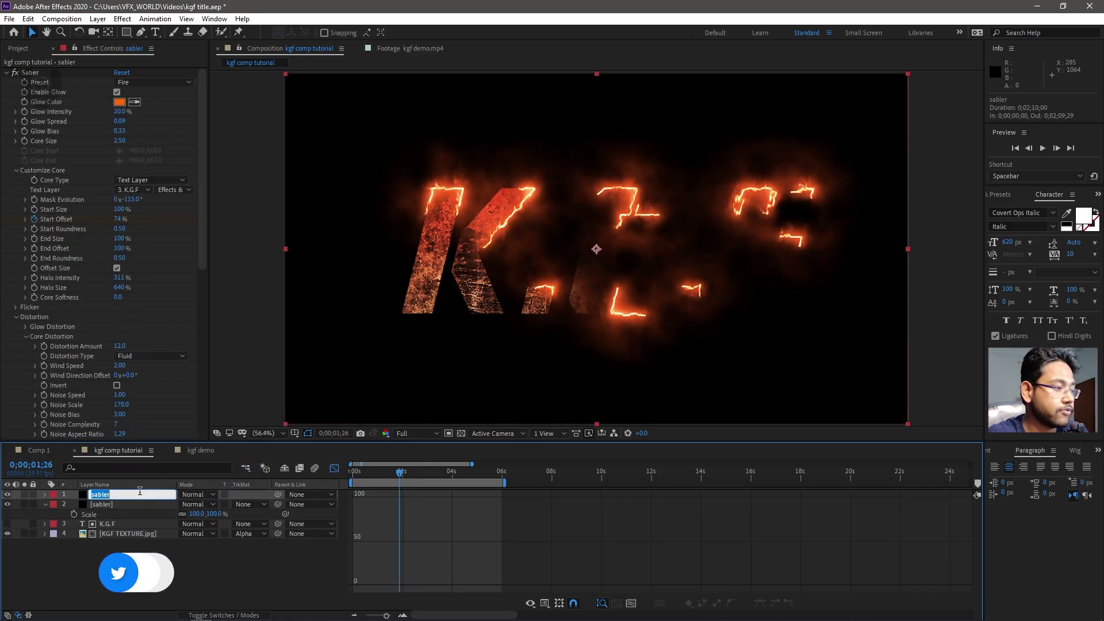
key(Right)
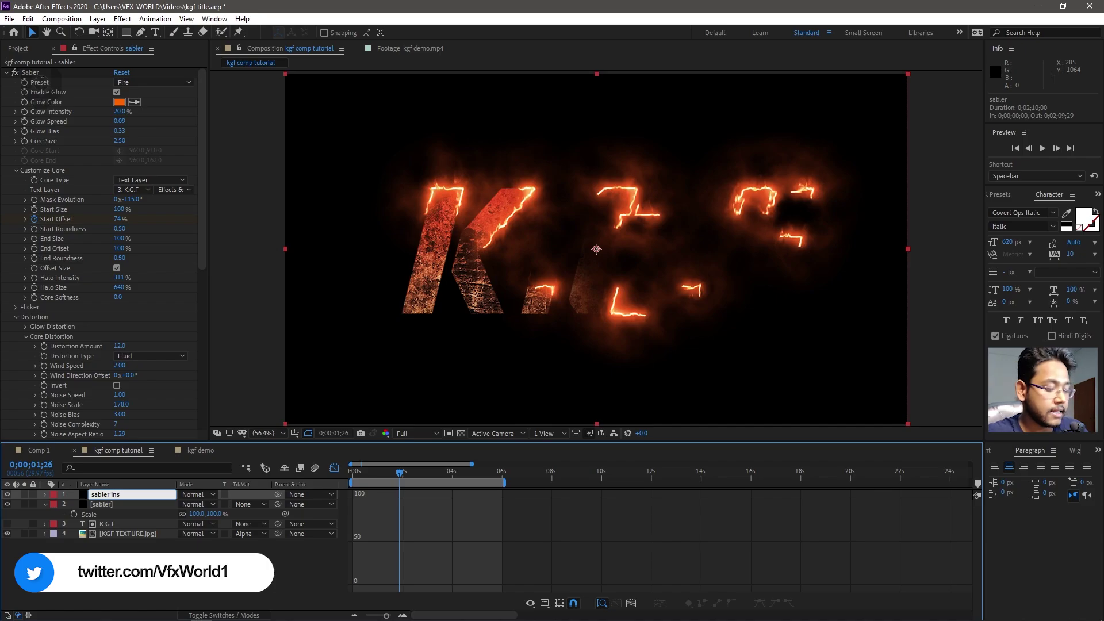
key(Return)
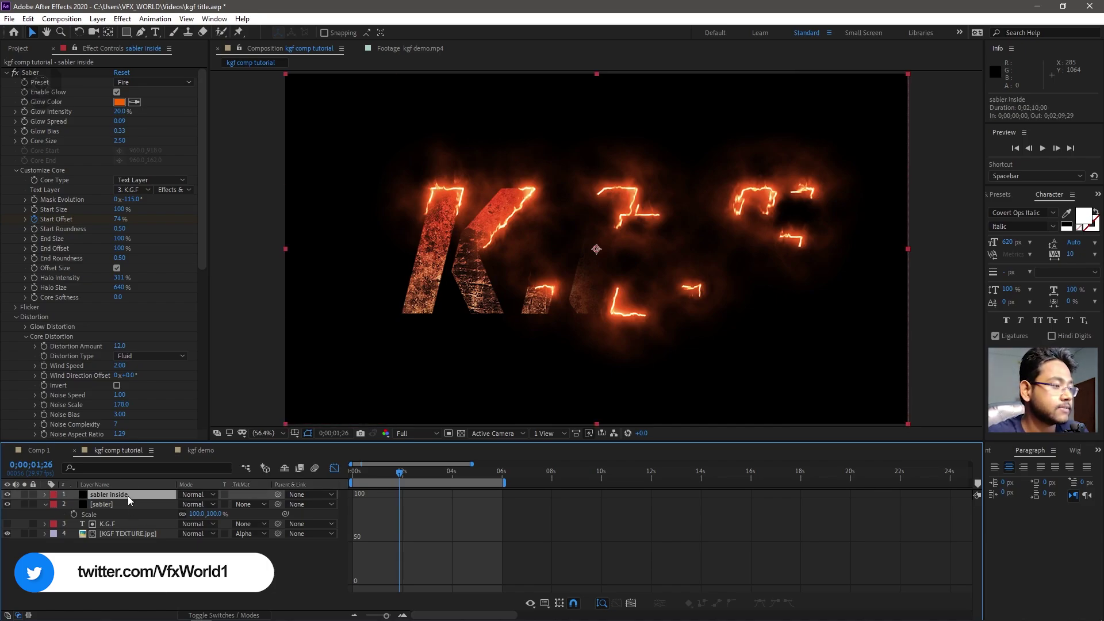
drag(127, 495, 126, 509)
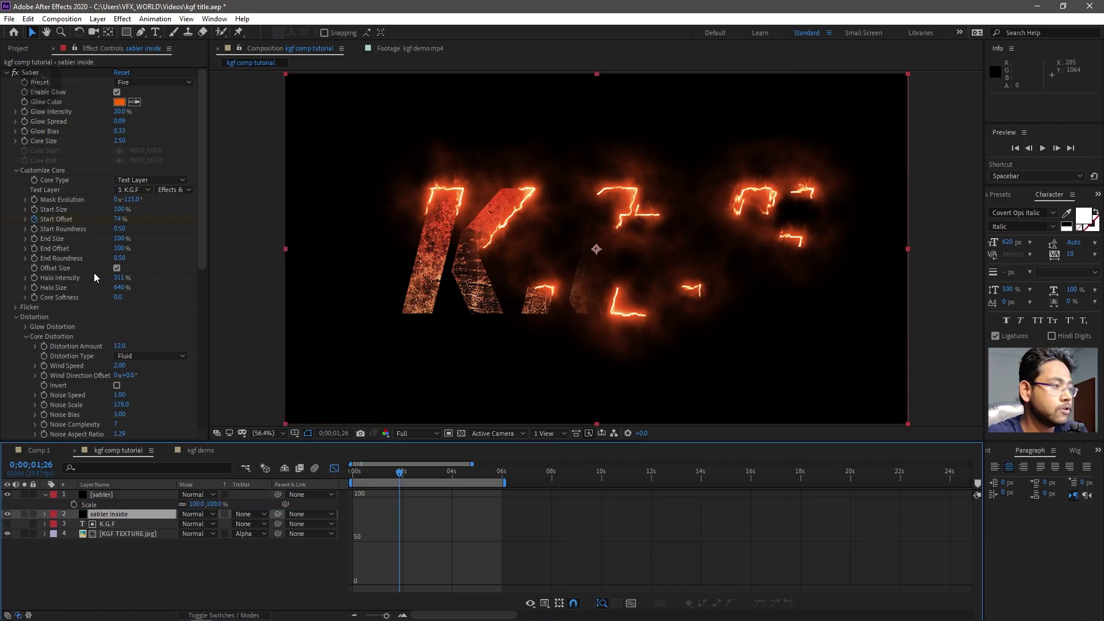
Set Saber's Alpha Mode to Enable Masks on sabler inside.
scroll(85, 328, down, 8)
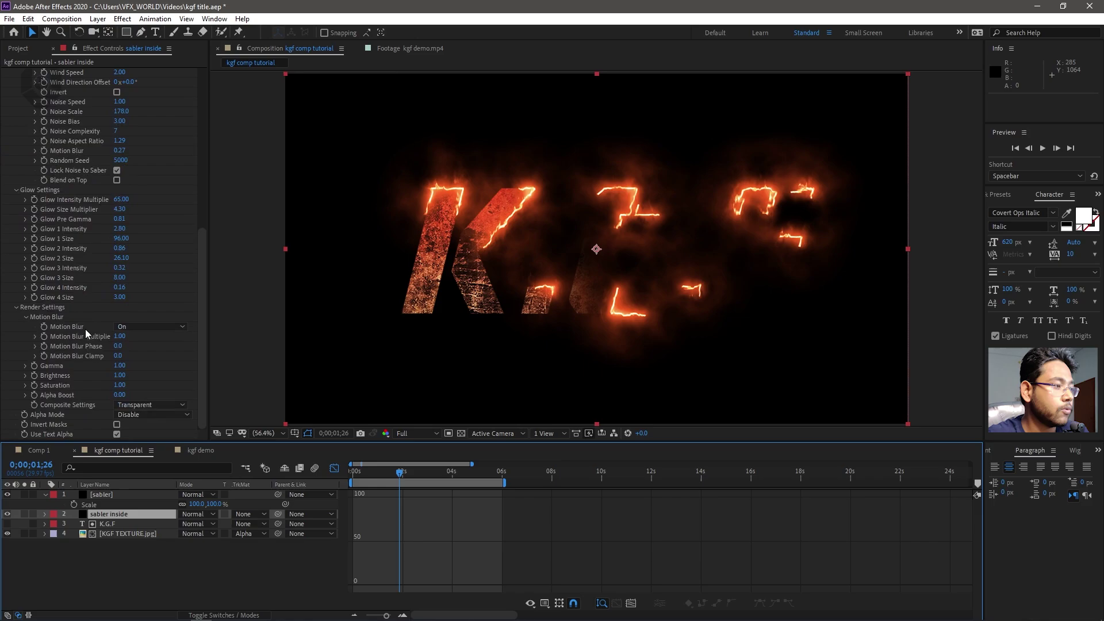
click(144, 415)
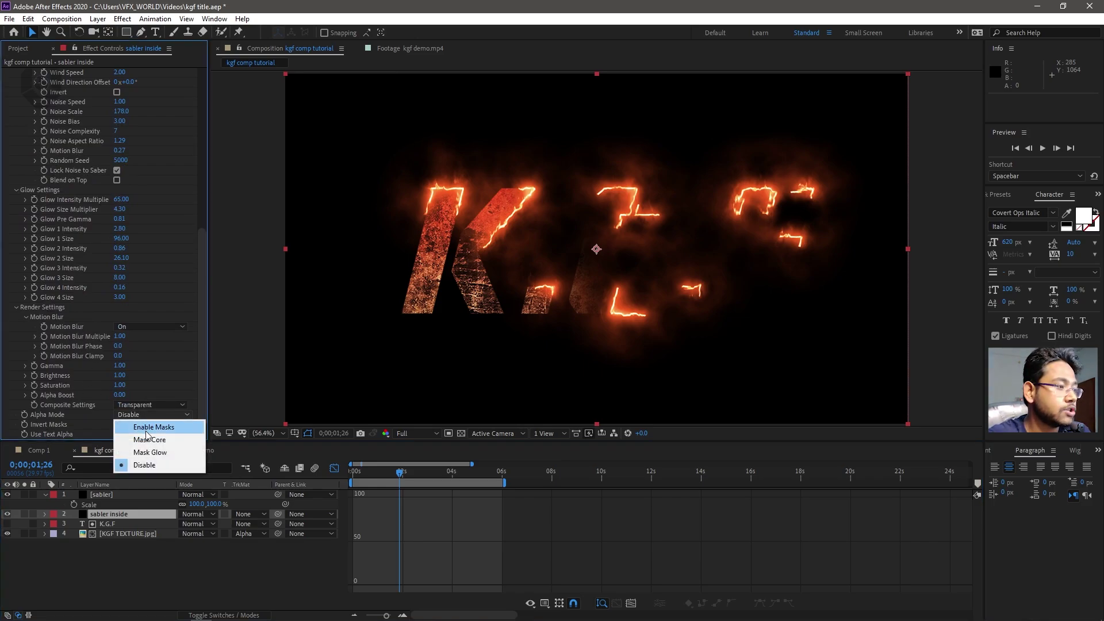
click(146, 430)
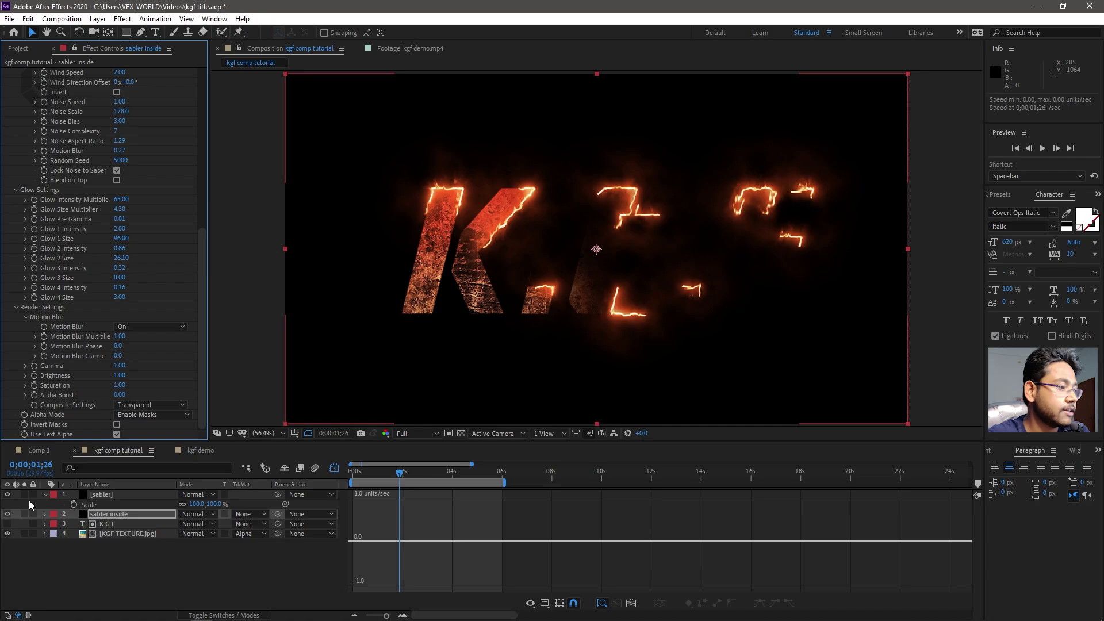
Solo sabler inside to inspect the glowing letters at full size around 4;15, then unsolo.
click(23, 514)
key(slash)
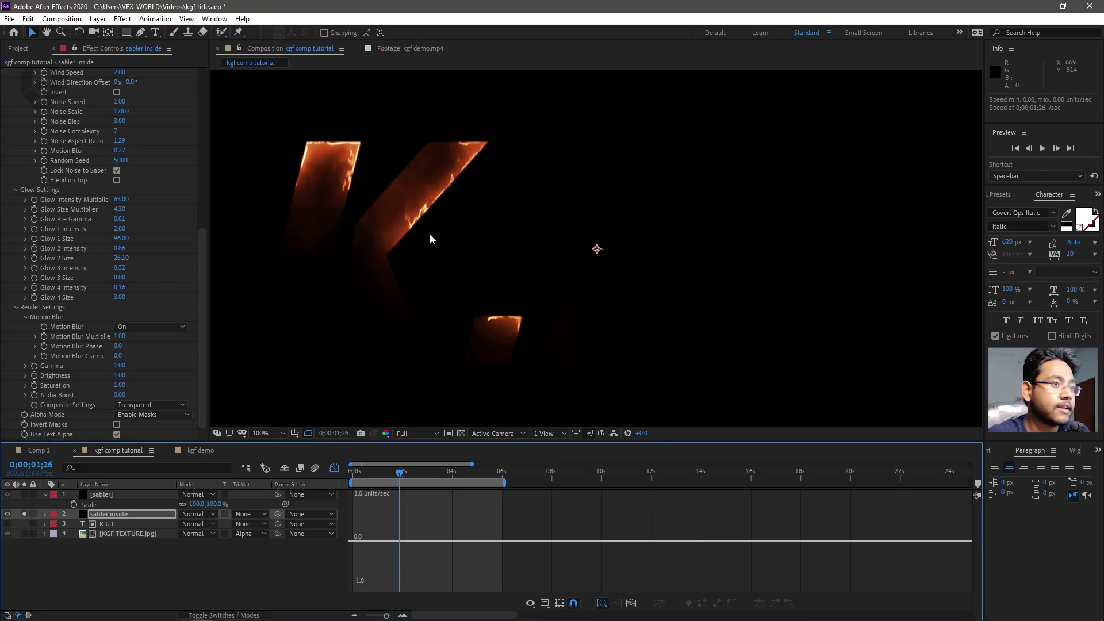
drag(430, 233, 557, 258)
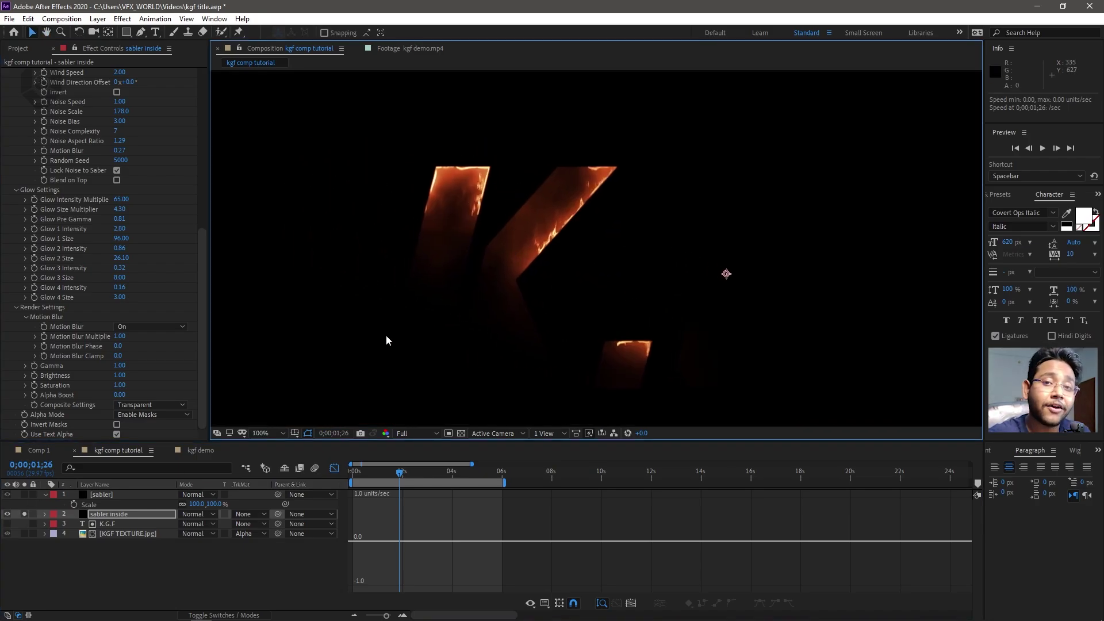
click(465, 473)
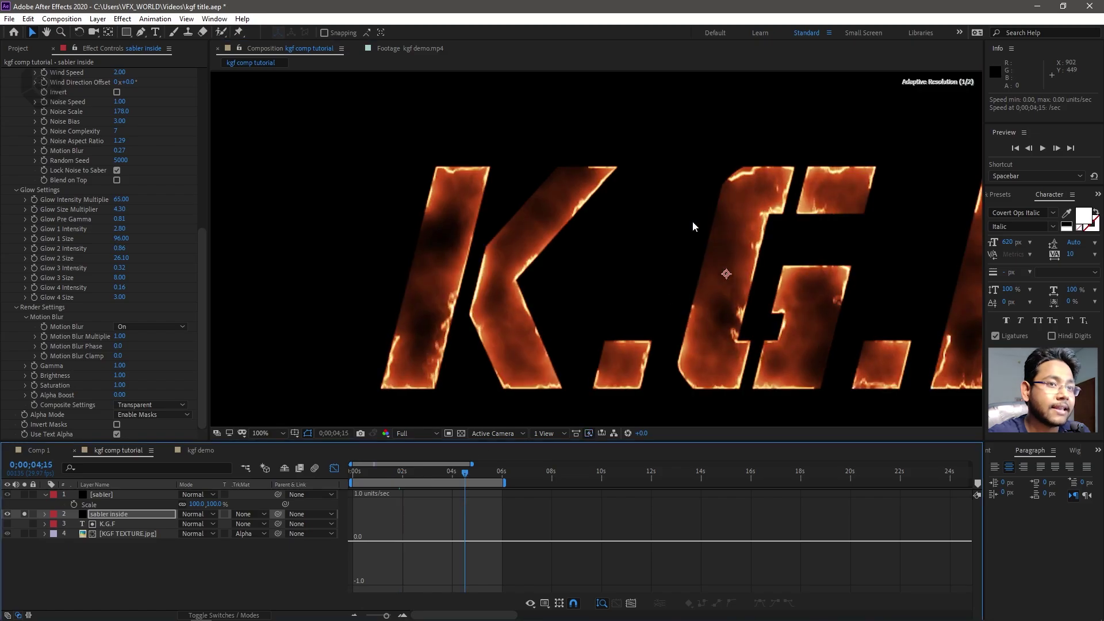
scroll(687, 236, down, 4)
scroll(680, 248, up, 2)
key(slash)
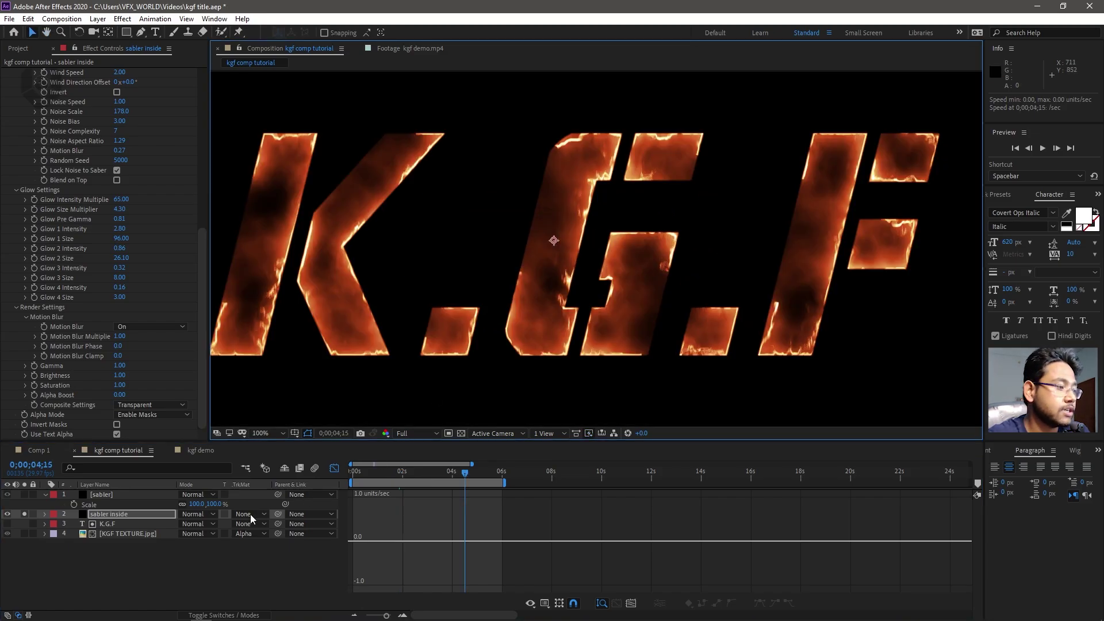
click(24, 514)
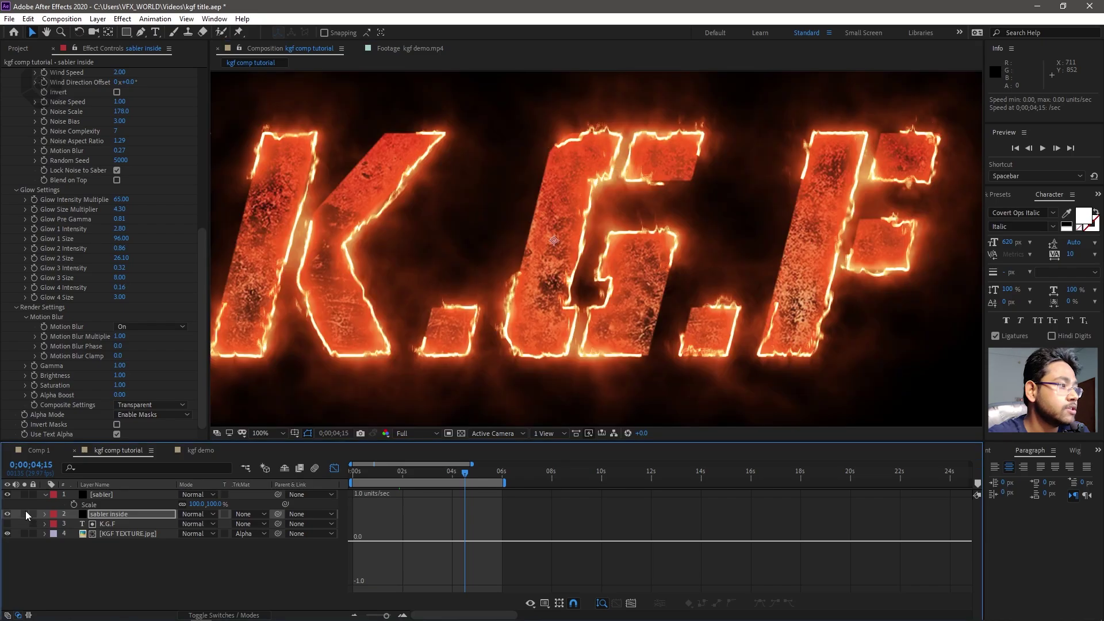
Set Saber's Noise Scale to 150 and Distortion Amount to 25.
scroll(77, 290, up, 4)
scroll(77, 289, up, 2)
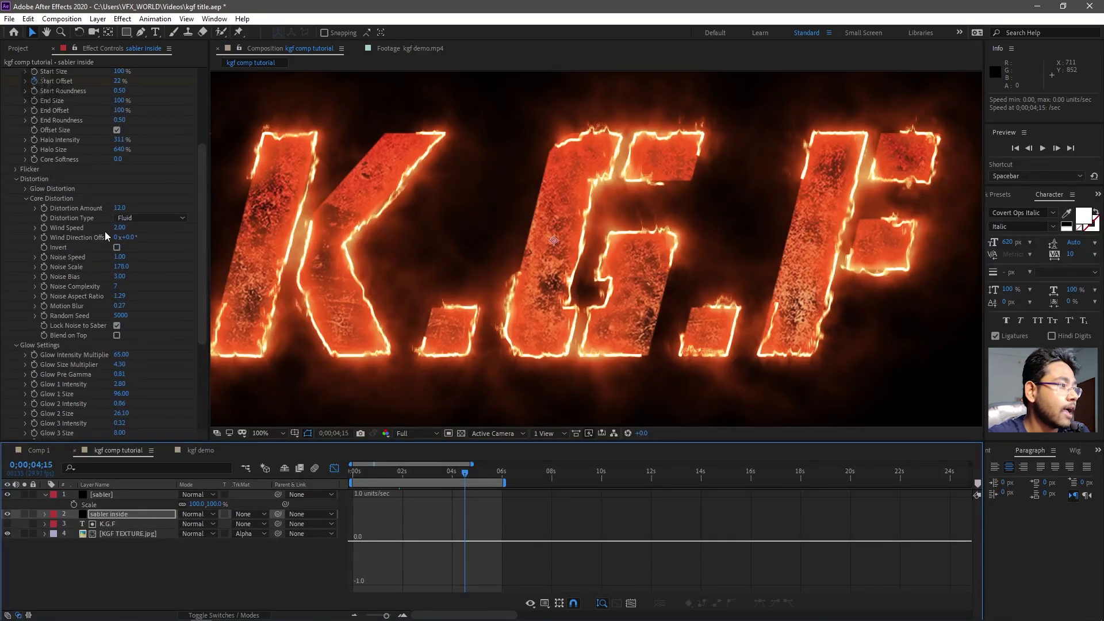
click(121, 267)
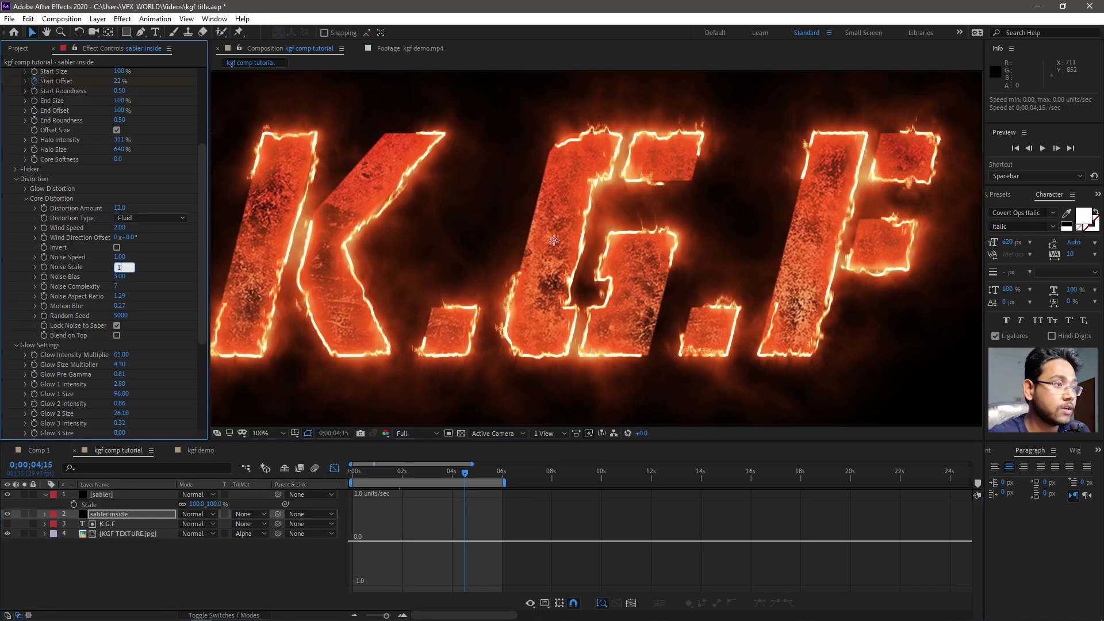
key(Return)
scroll(78, 289, up, 4)
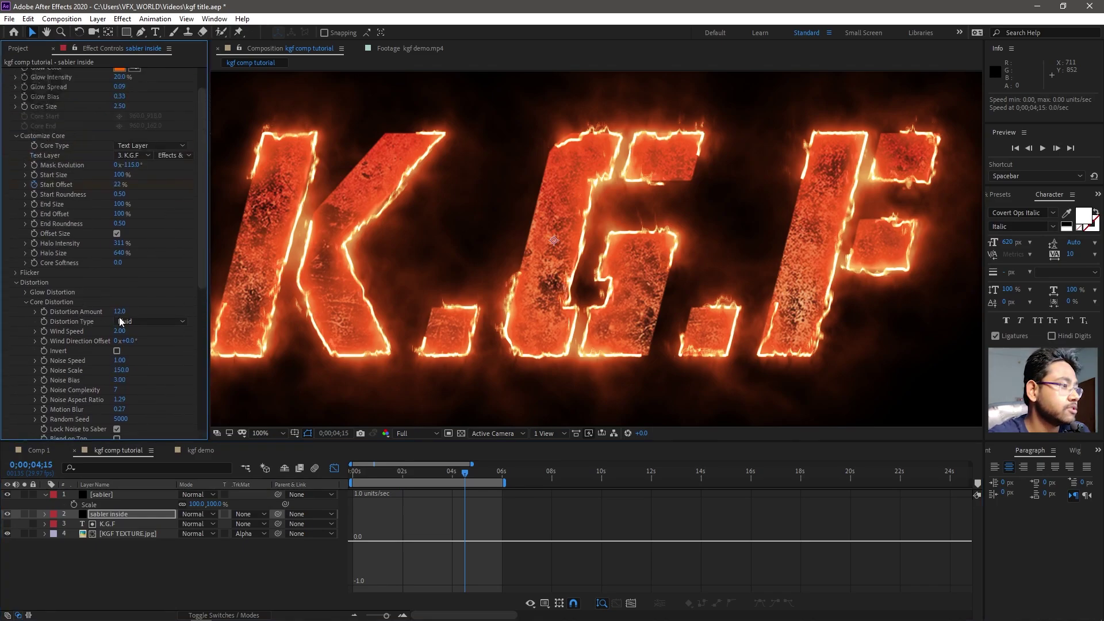
click(121, 311)
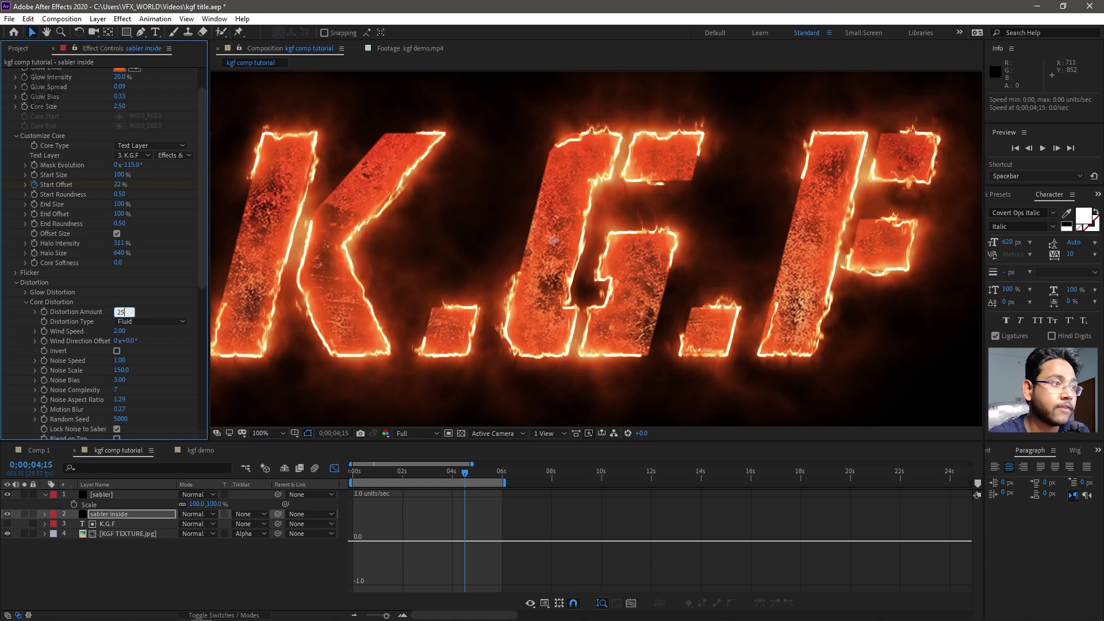
text(25)
key(Return)
scroll(19, 363, down, 6)
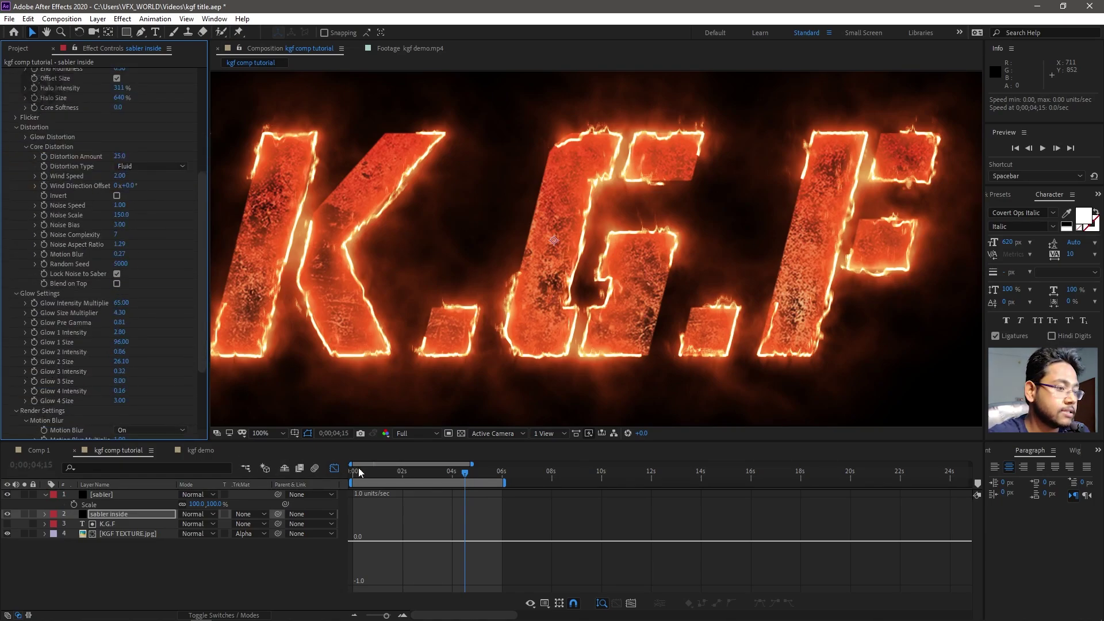
drag(359, 472, 419, 474)
With sabler inside soloed, shift its Saber Glow Color to a redder orange, FF4800, then unsolo.
click(24, 514)
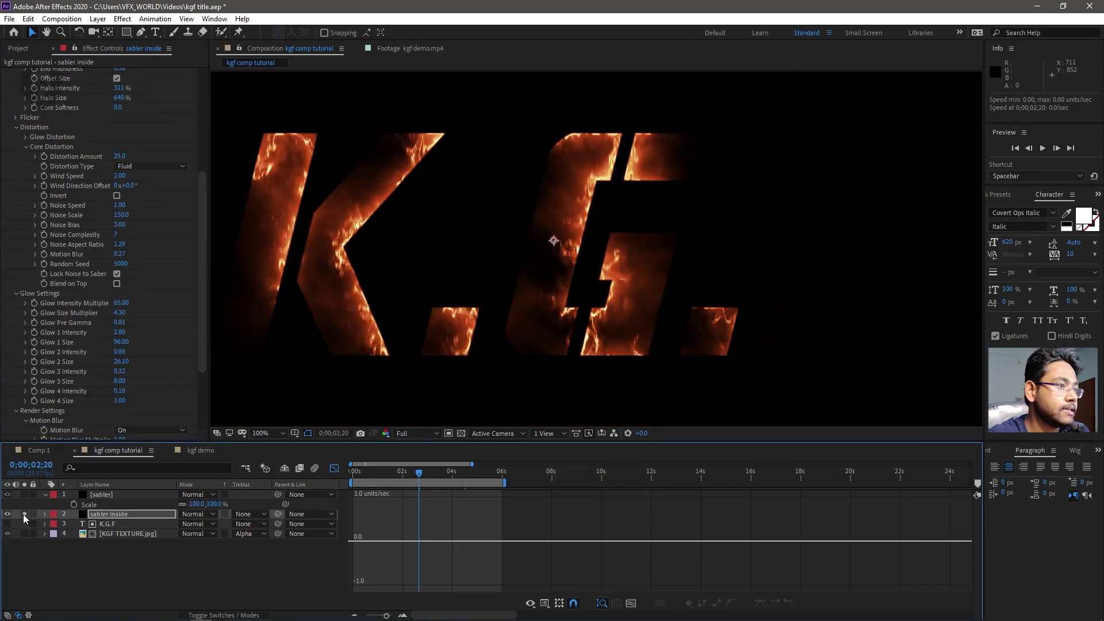
scroll(505, 266, down, 2)
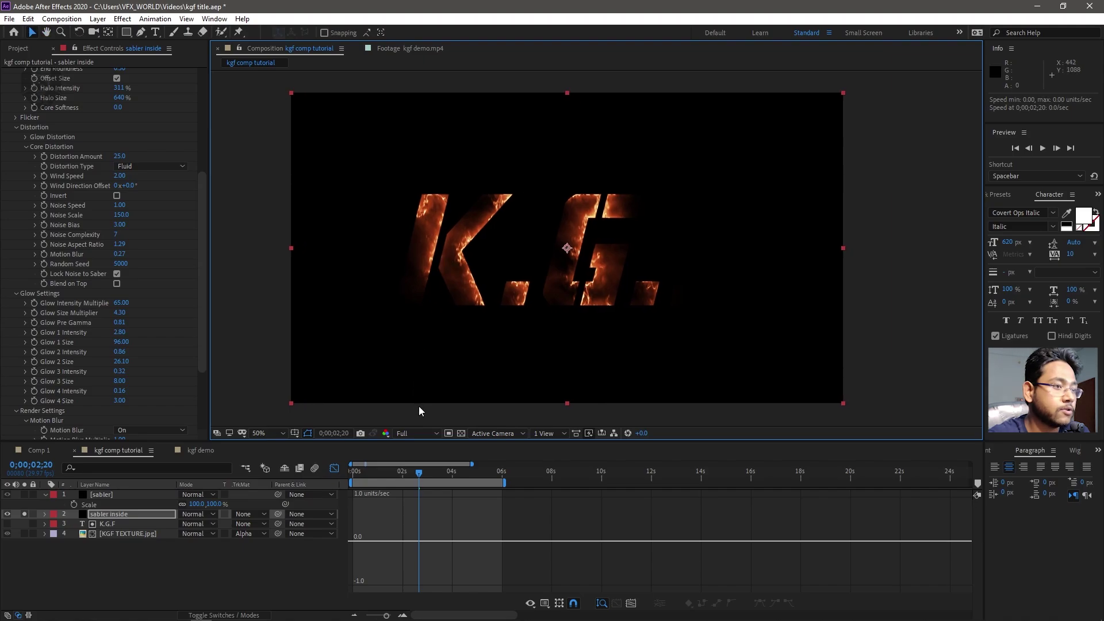
scroll(478, 295, up, 2)
scroll(82, 127, up, 5)
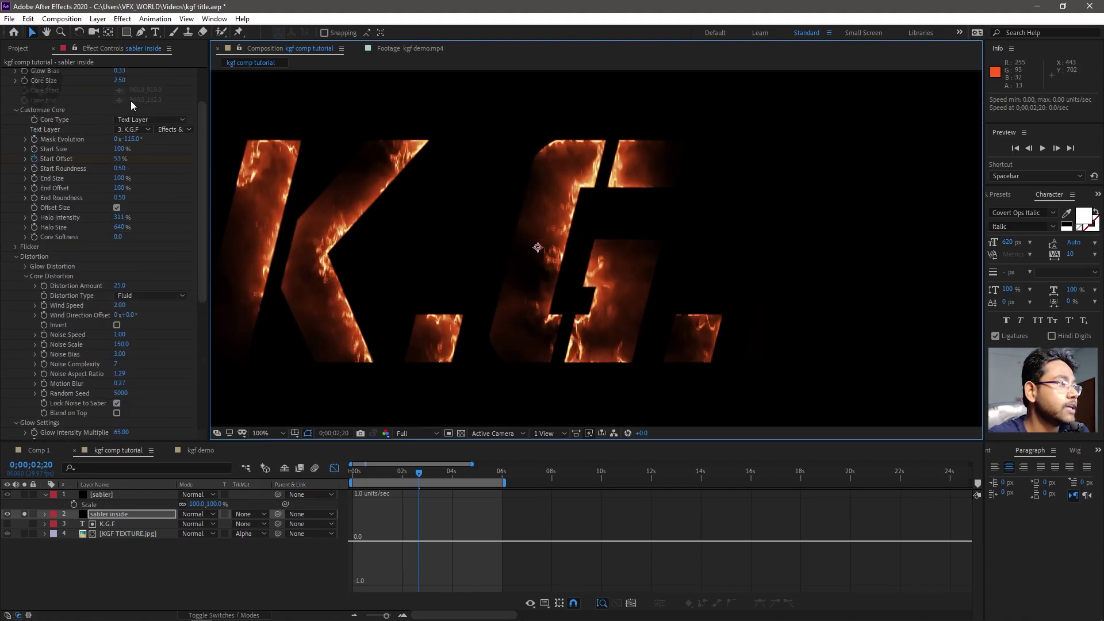
scroll(86, 122, up, 2)
click(122, 102)
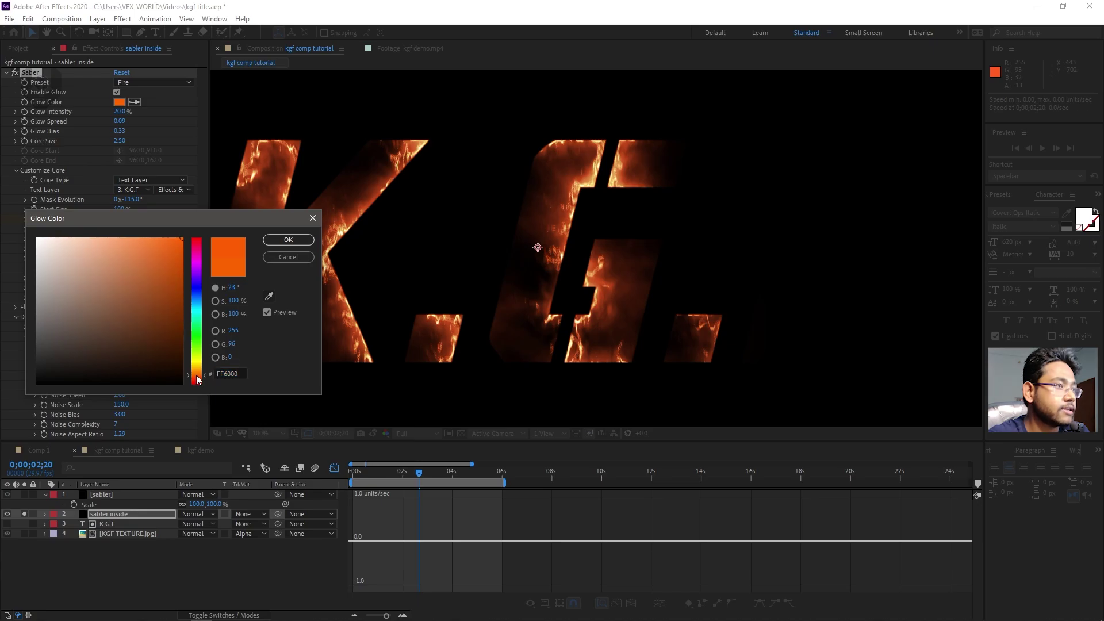
drag(197, 376, 197, 378)
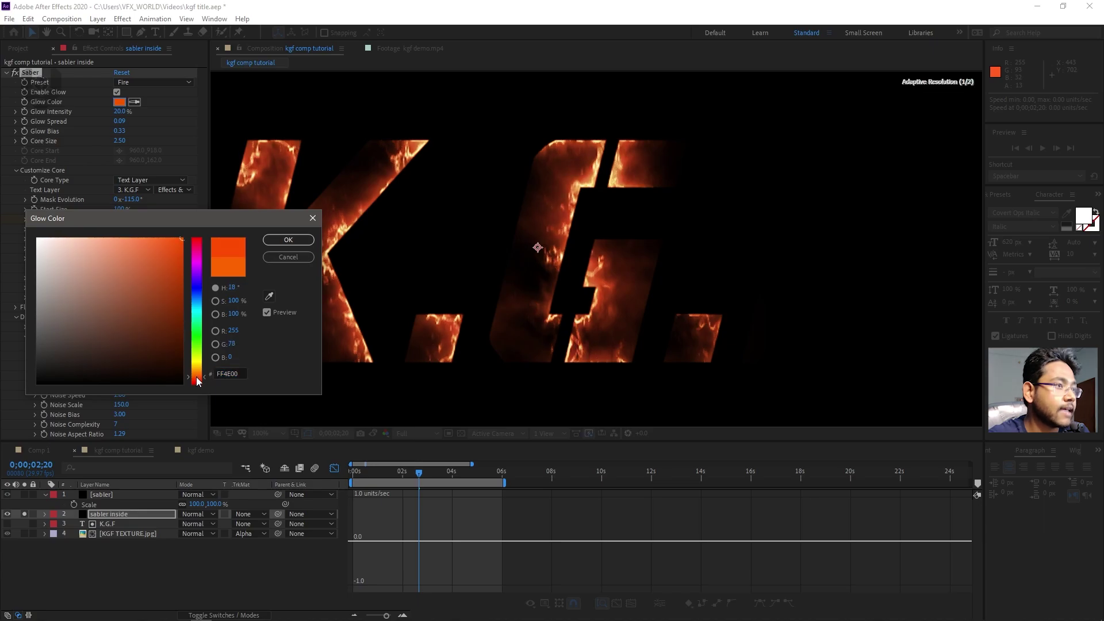
click(289, 242)
click(24, 513)
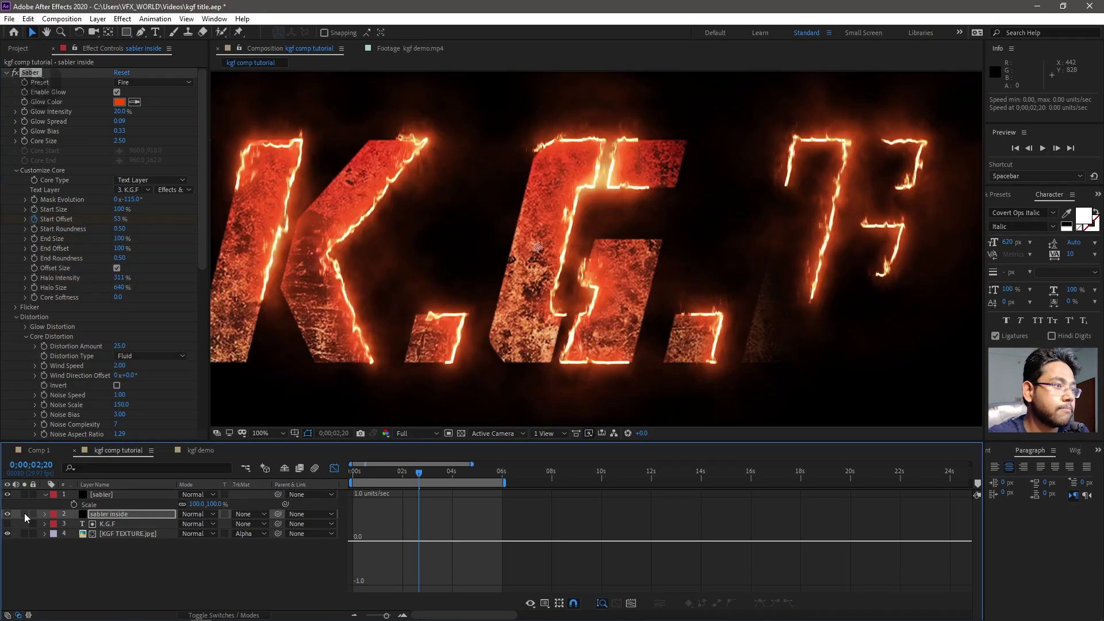
scroll(436, 360, down, 2)
scroll(403, 345, up, 2)
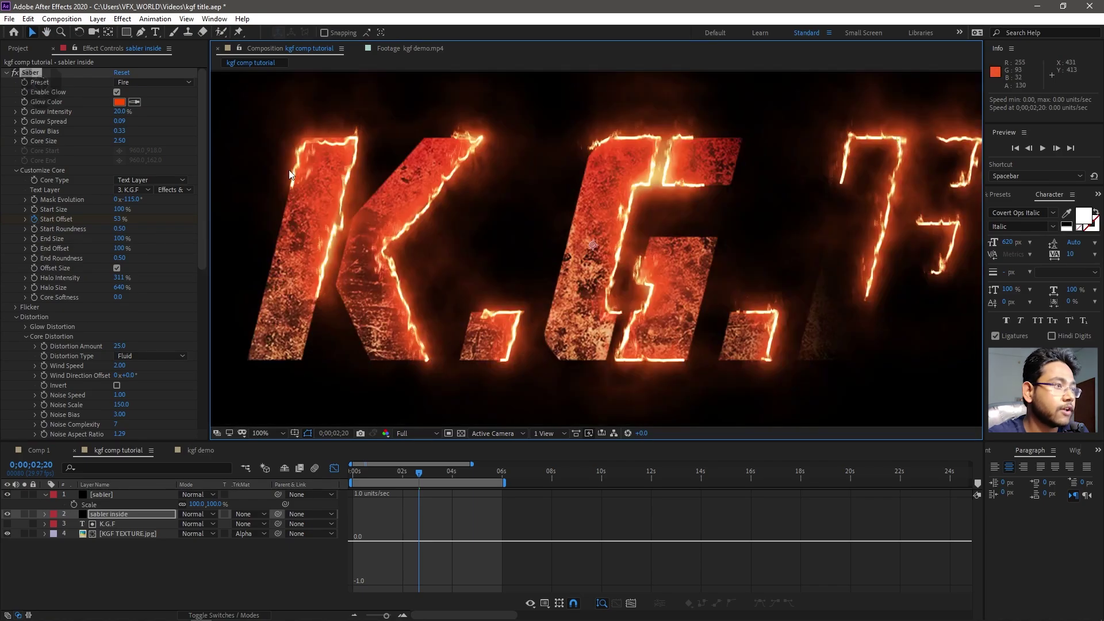
click(112, 516)
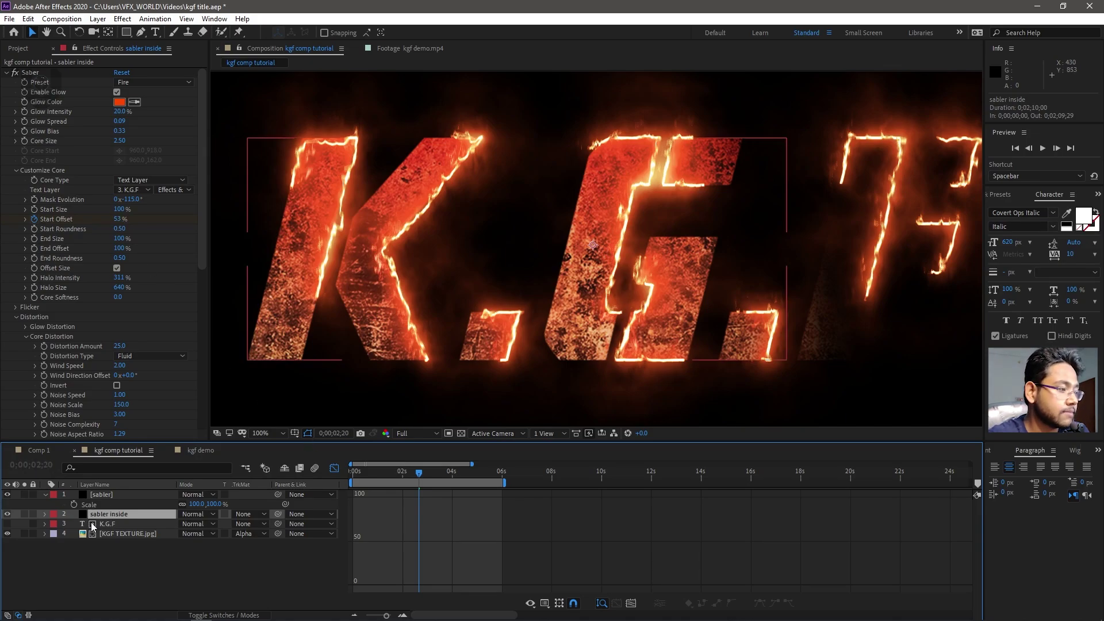
Move sabler inside's Start Offset keyframes to about 1;12 and 4;18 and preview.
key(u)
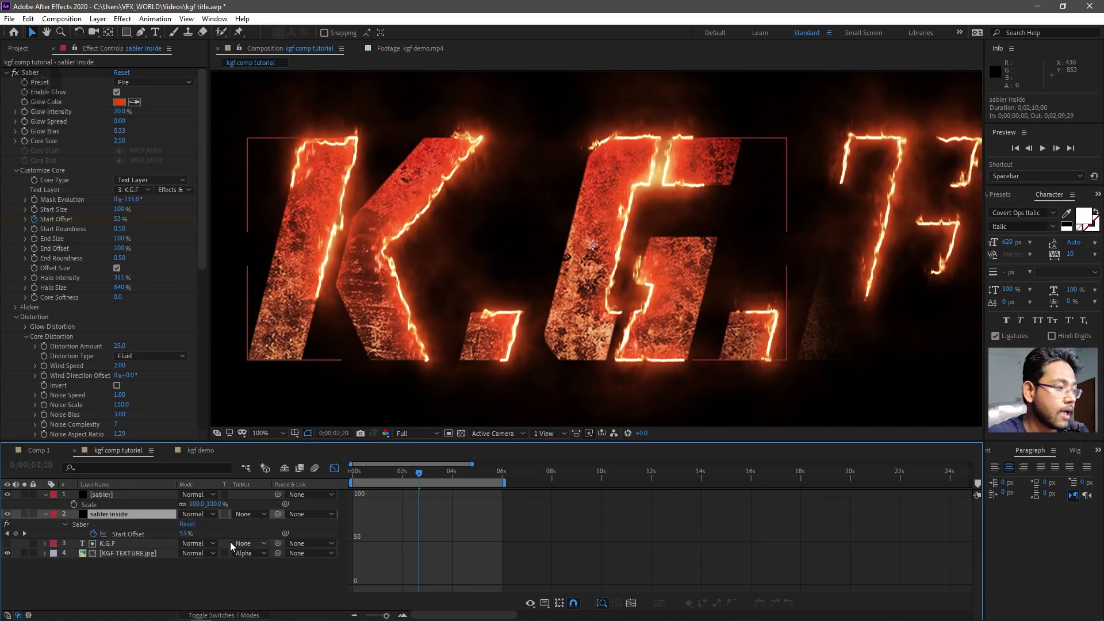
click(120, 532)
click(334, 468)
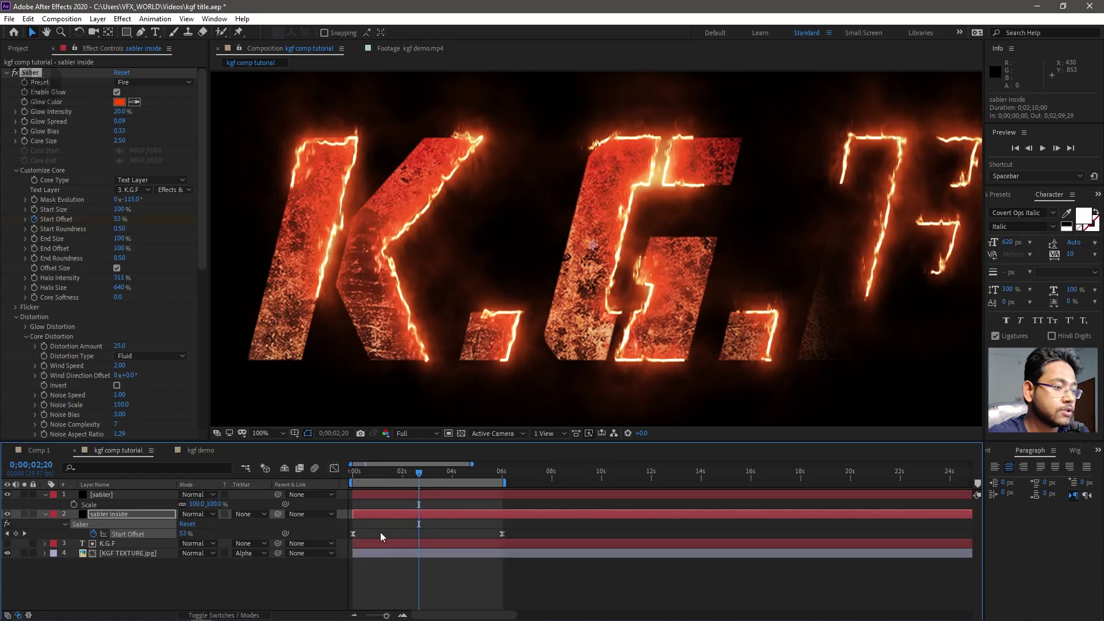
click(382, 529)
click(353, 533)
drag(353, 534, 387, 531)
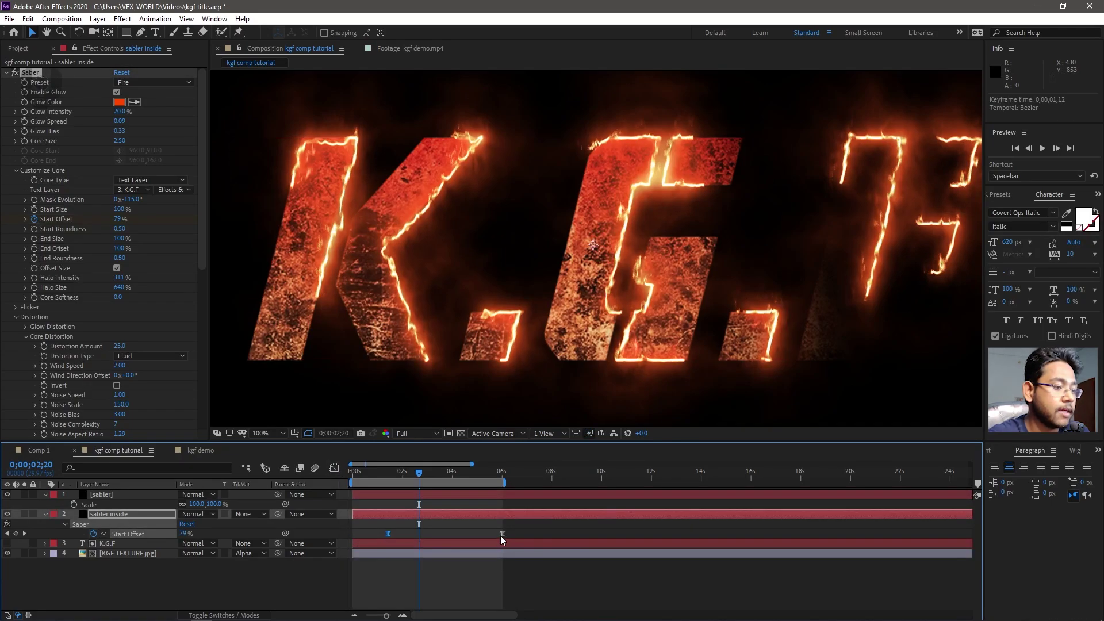
drag(501, 534, 466, 536)
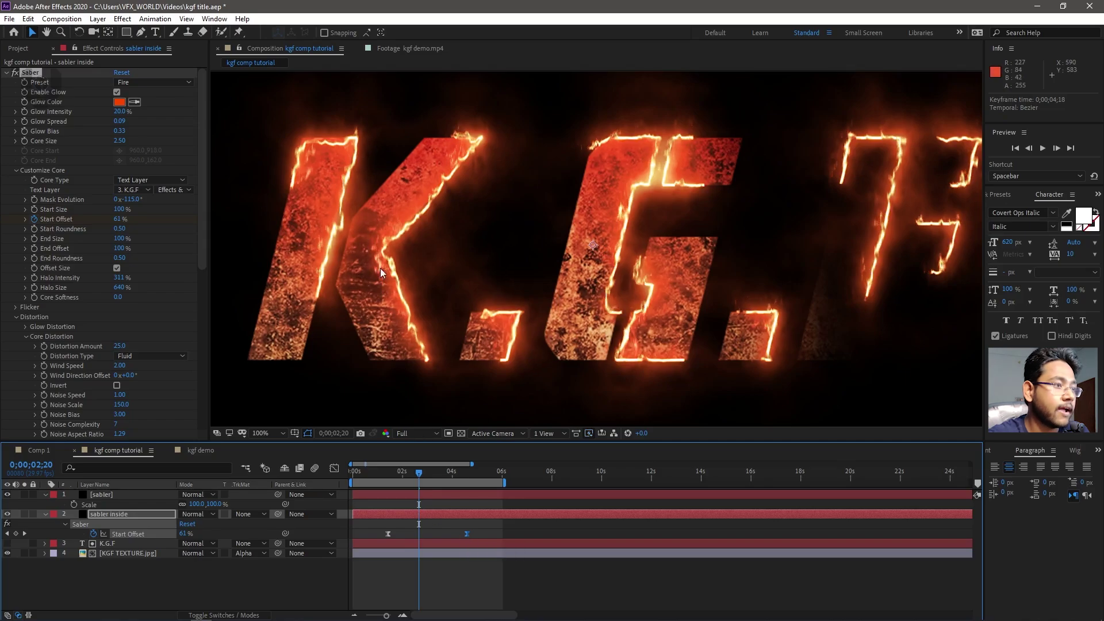
drag(353, 477, 447, 497)
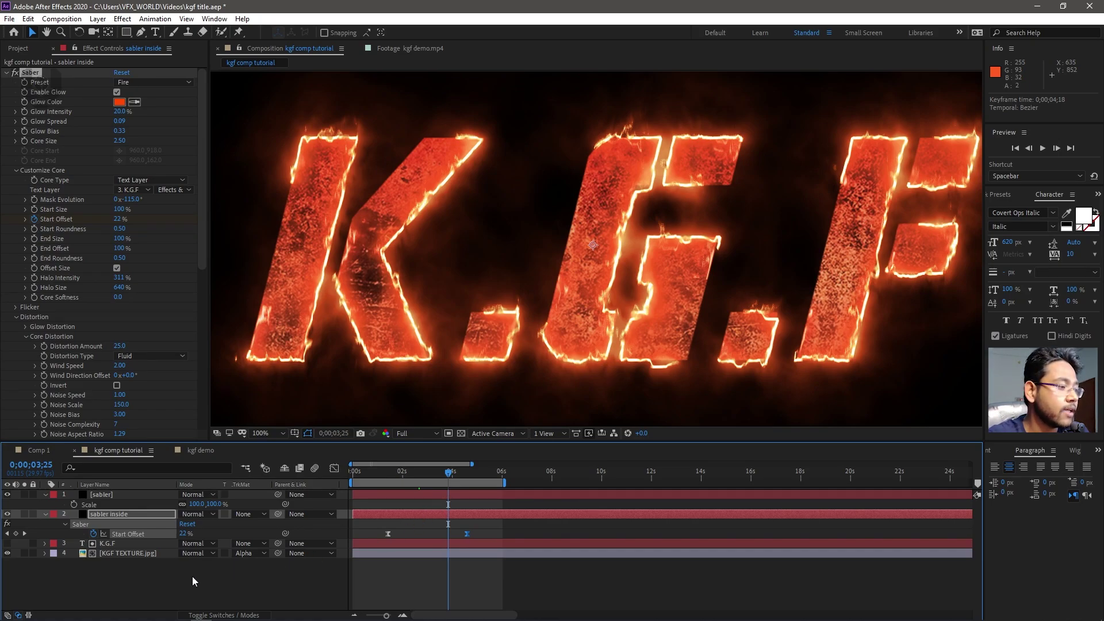
Select the K.G.F layer and start a search in the Effects & Presets panel.
click(124, 544)
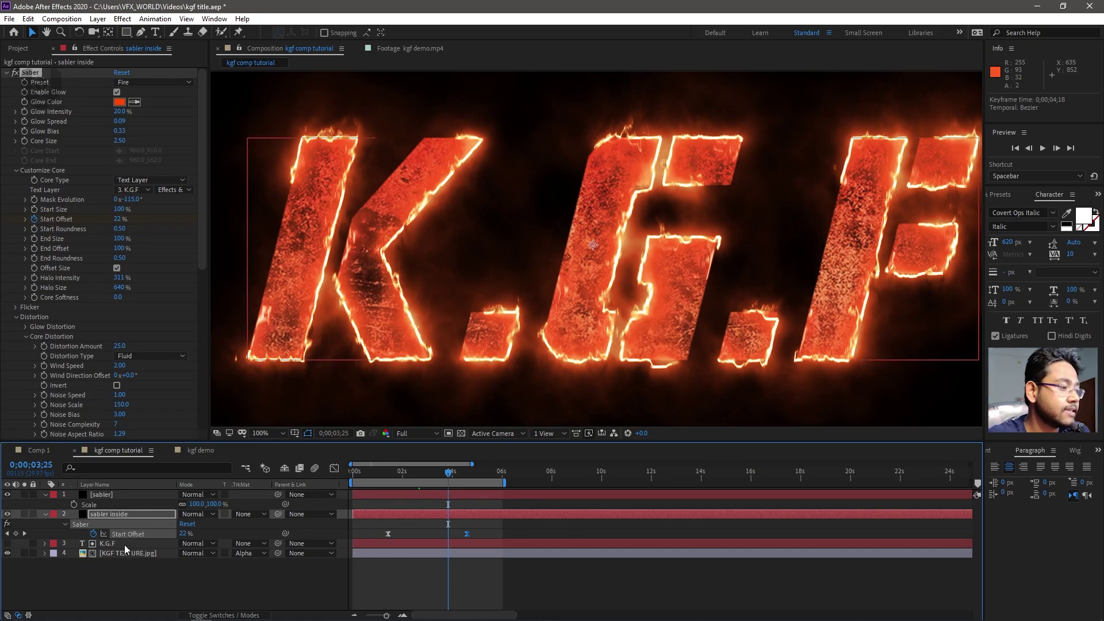
click(1001, 194)
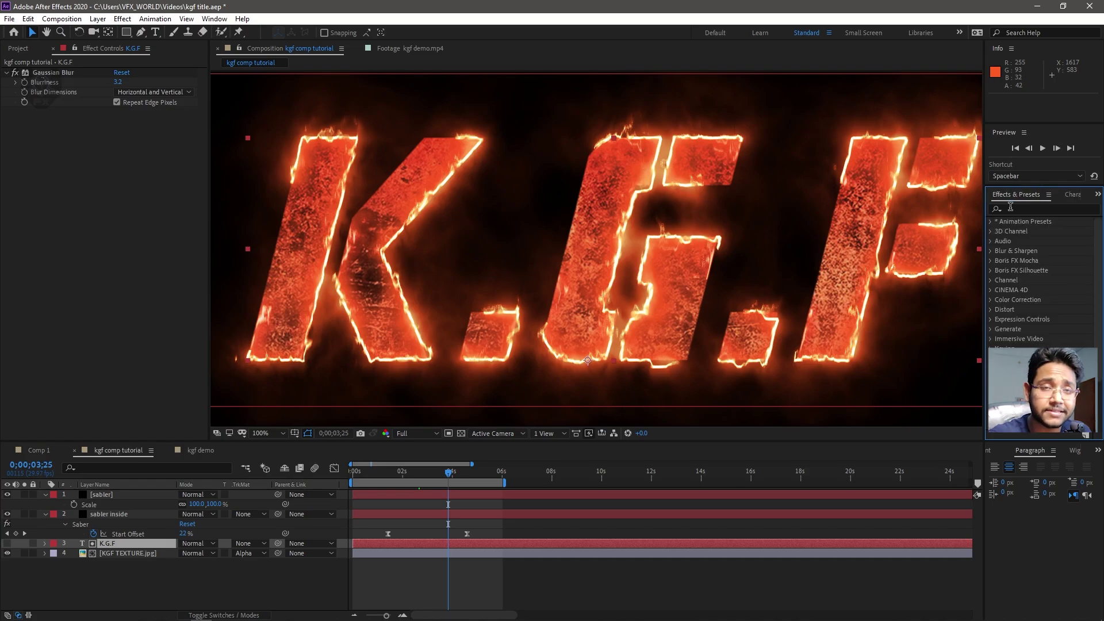
click(1015, 209)
Undo the preset and apply Color Emboss to KGF TEXTURE.jpg, toggling it to compare.
text(emboss)
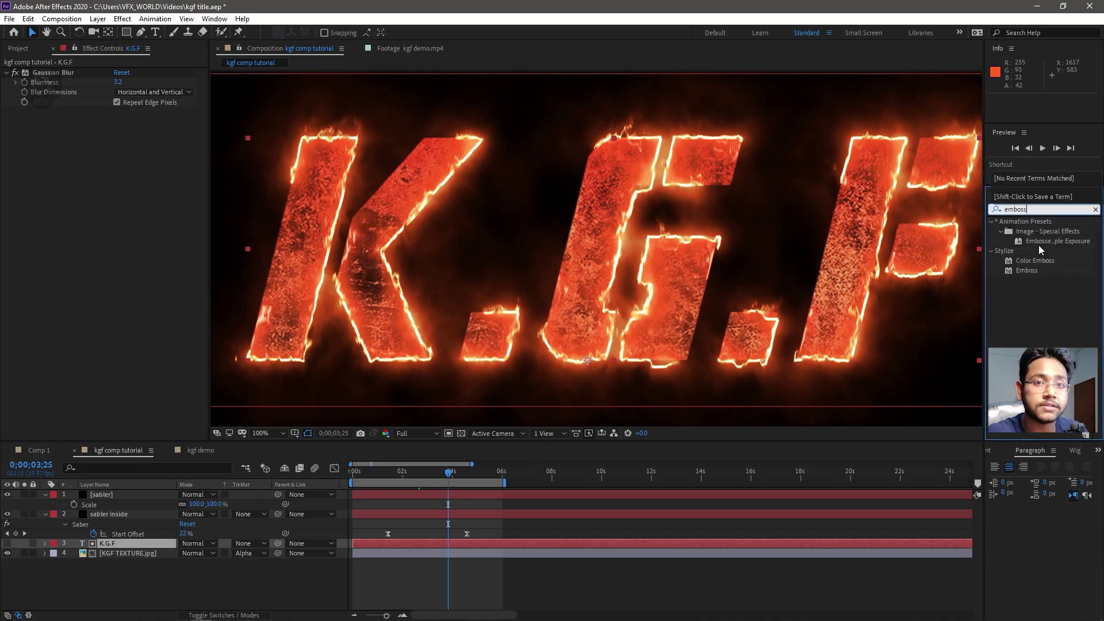
key(ctrl+z)
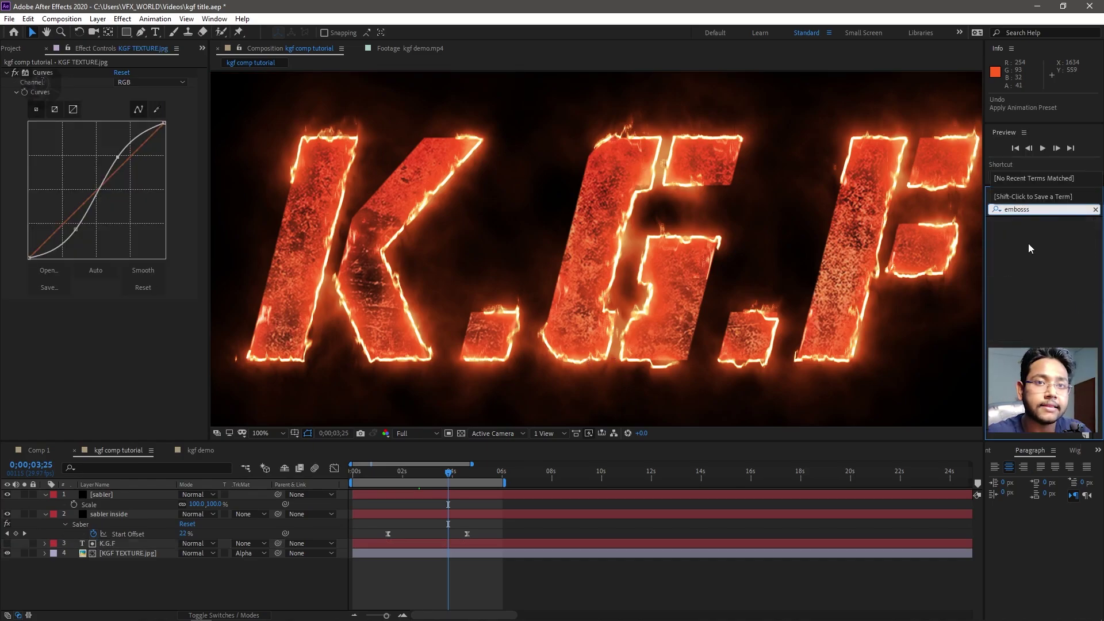
click(1034, 261)
drag(1054, 263, 127, 554)
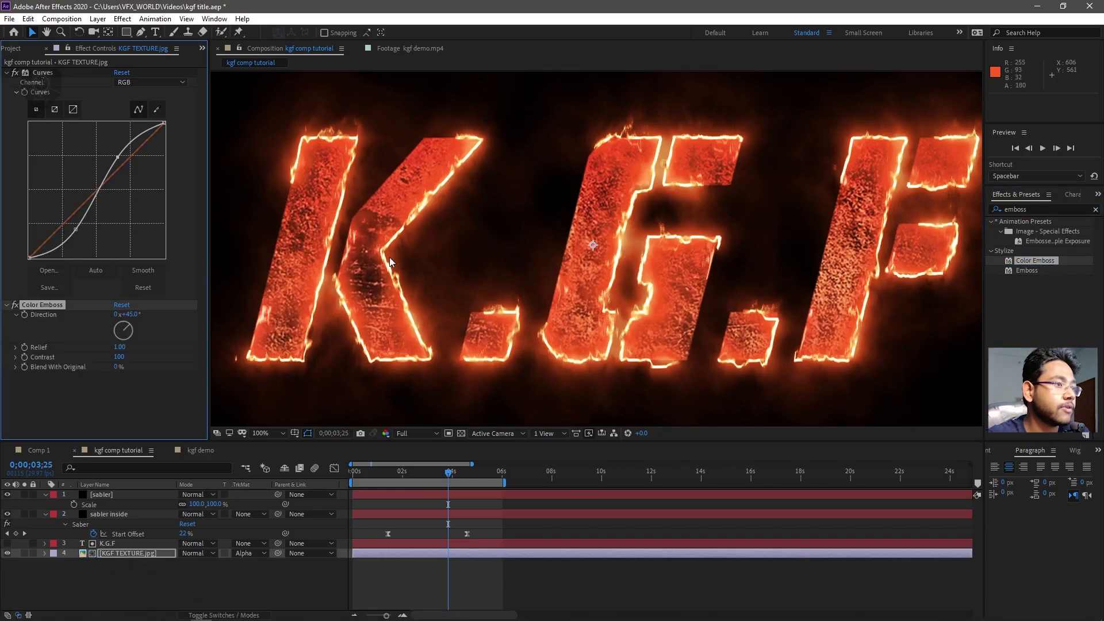
scroll(389, 261, up, 4)
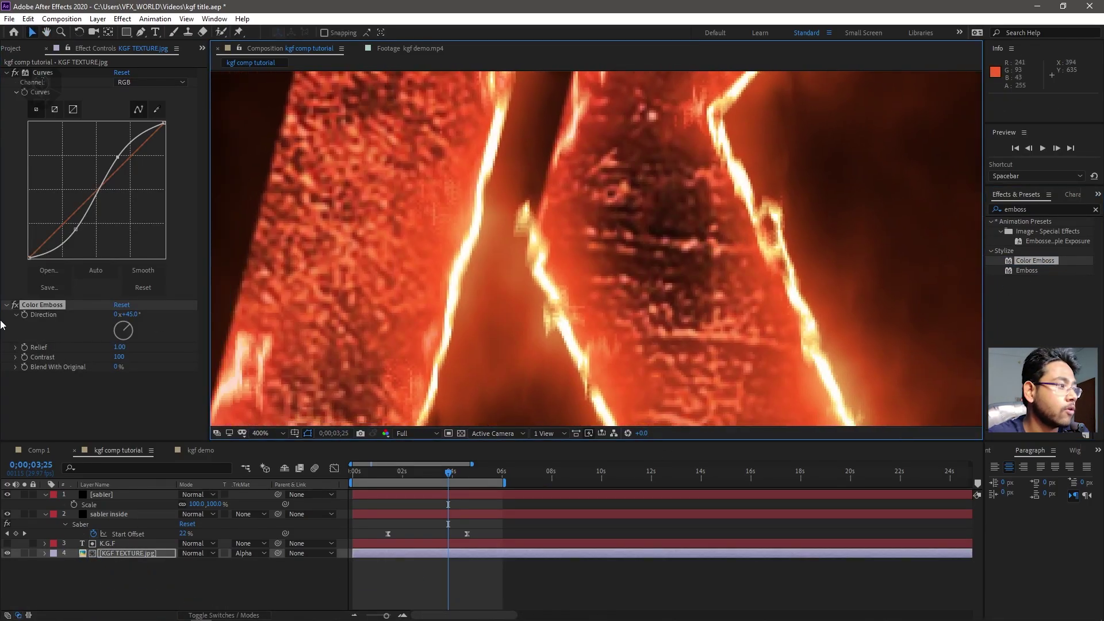
click(16, 305)
click(15, 306)
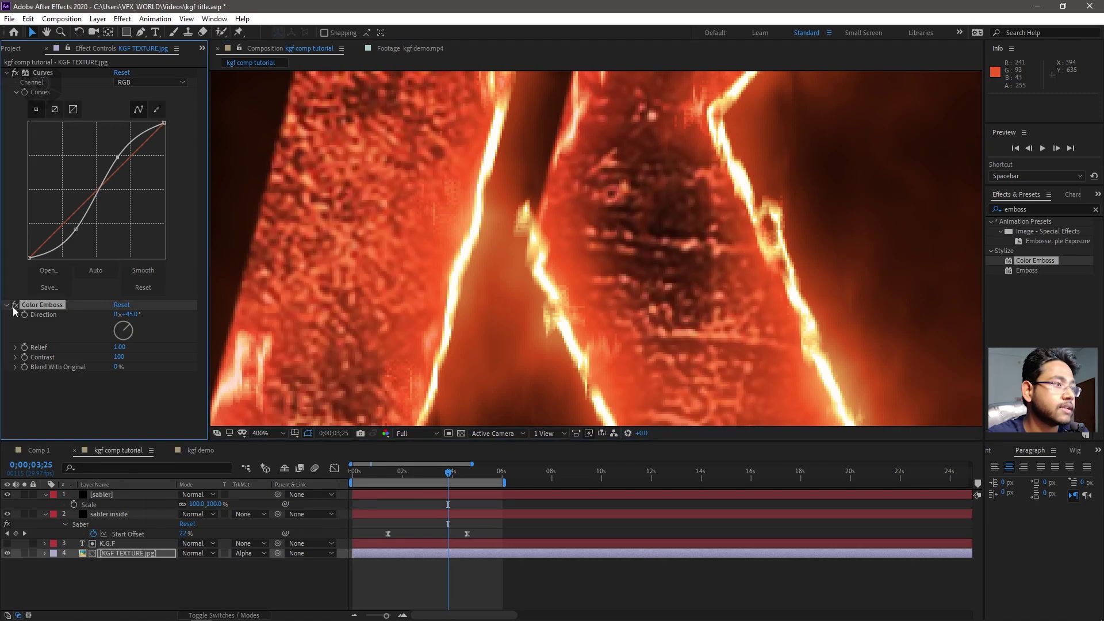
scroll(295, 237, down, 4)
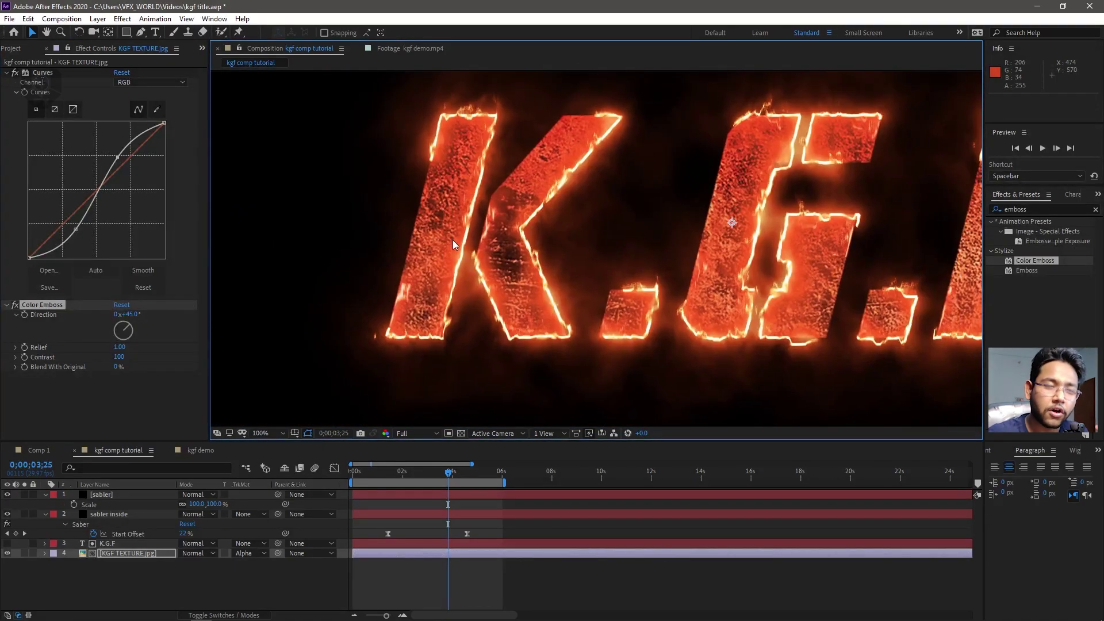
scroll(524, 240, down, 2)
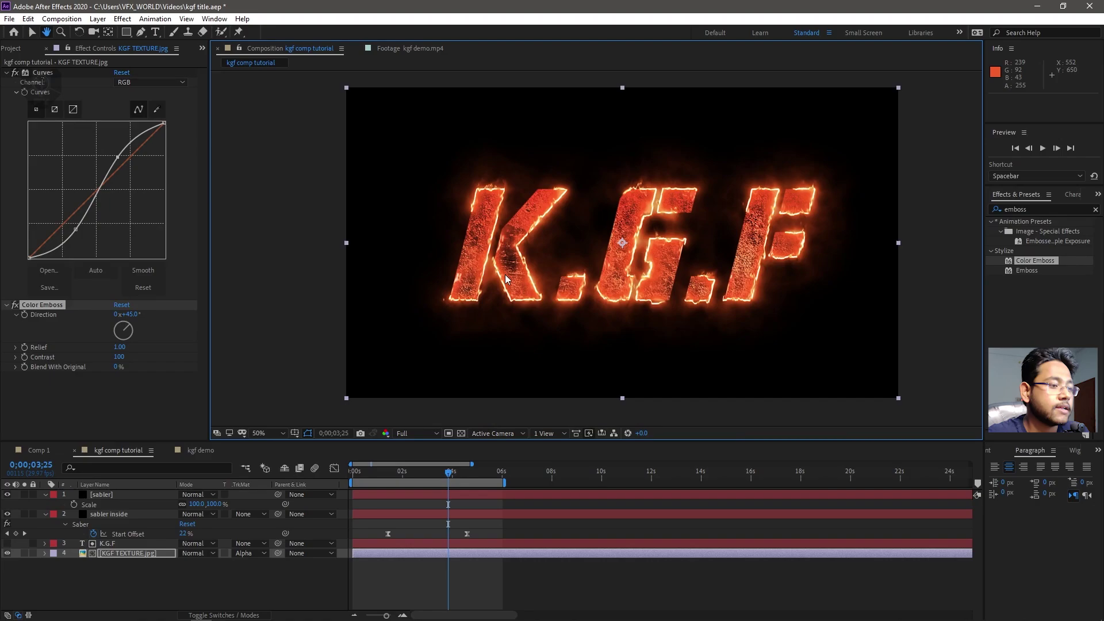
mouse_move(425, 474)
mouse_down()
mouse_move(374, 484)
mouse_move(466, 481)
mouse_up()
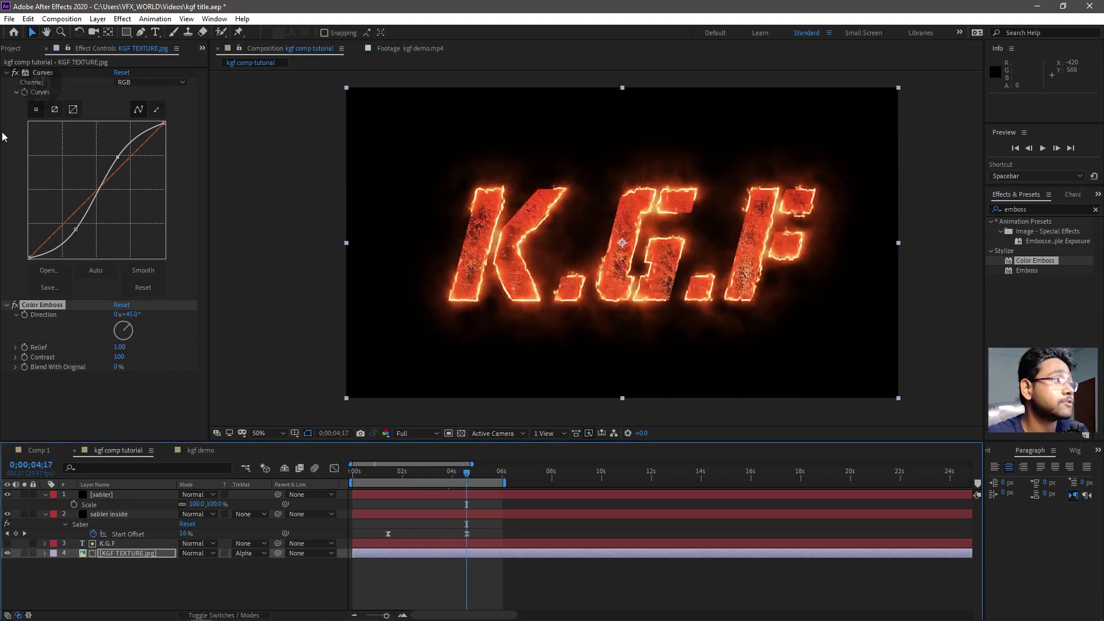
Preview the Atmosphere_07 and Atmosphere_06 smoke clips, then add Atmosphere_06.mov as the bottom layer.
click(13, 49)
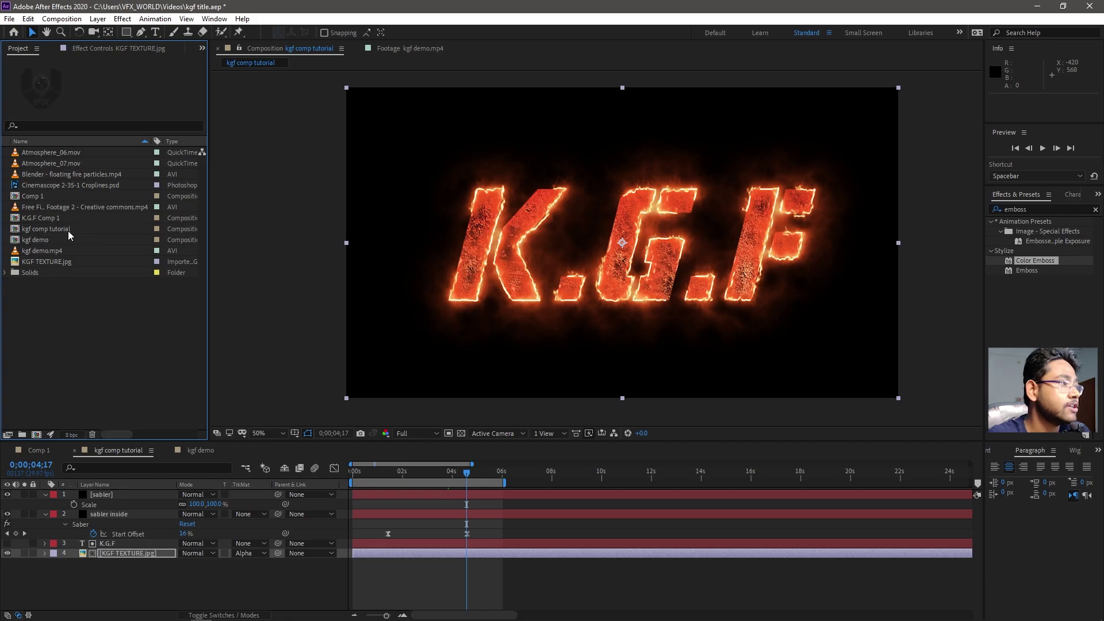
click(75, 174)
click(71, 165)
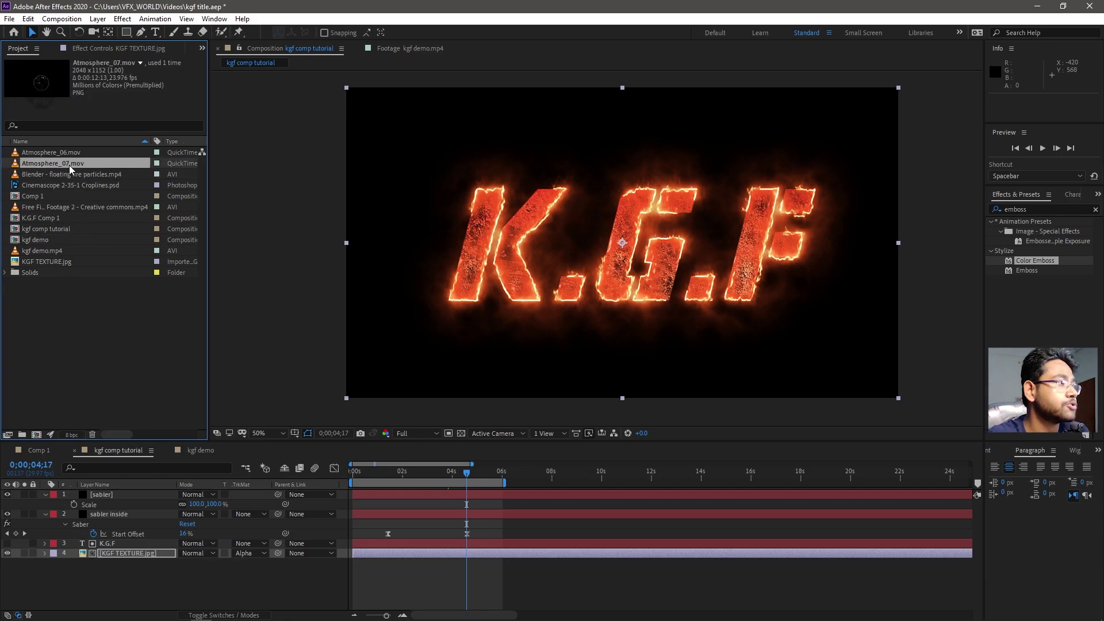
double_click(64, 165)
drag(260, 412, 498, 416)
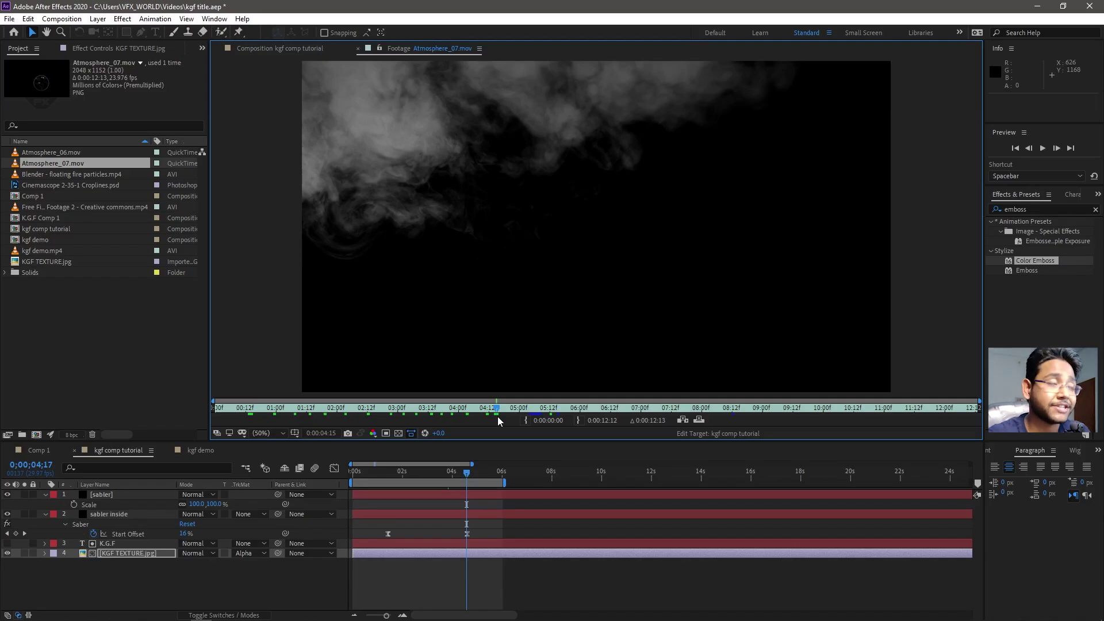
double_click(92, 153)
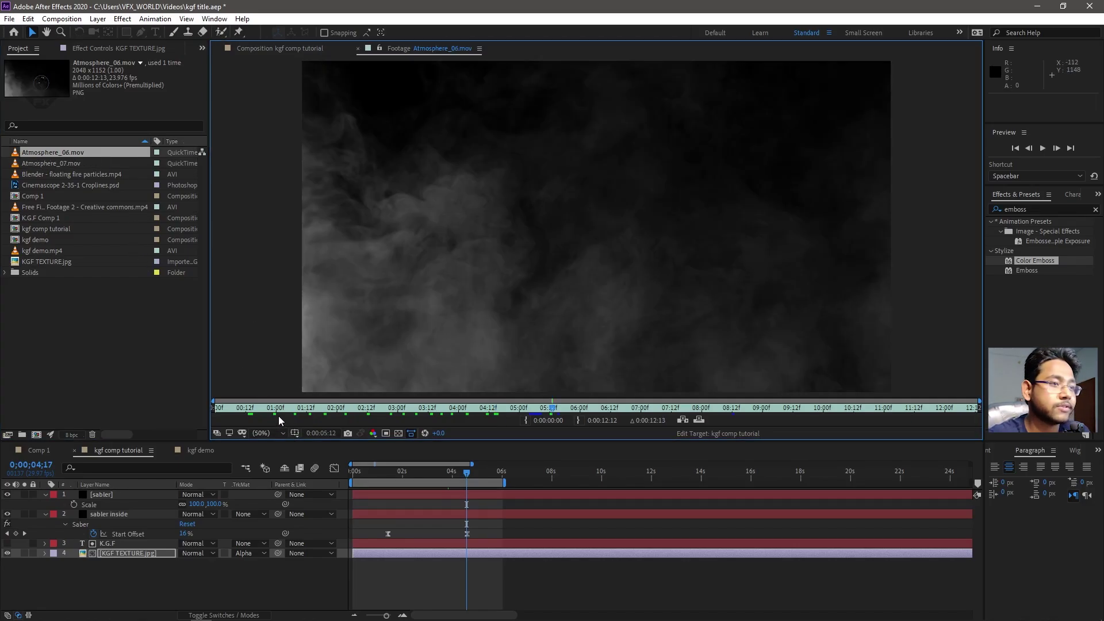
drag(278, 416, 307, 414)
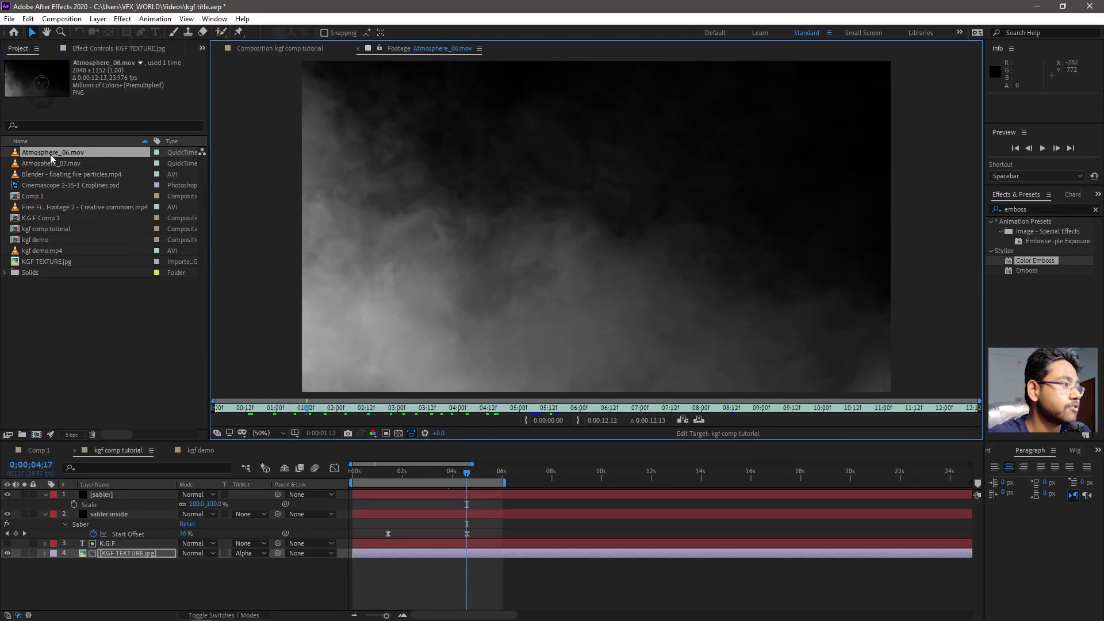
drag(50, 155, 74, 576)
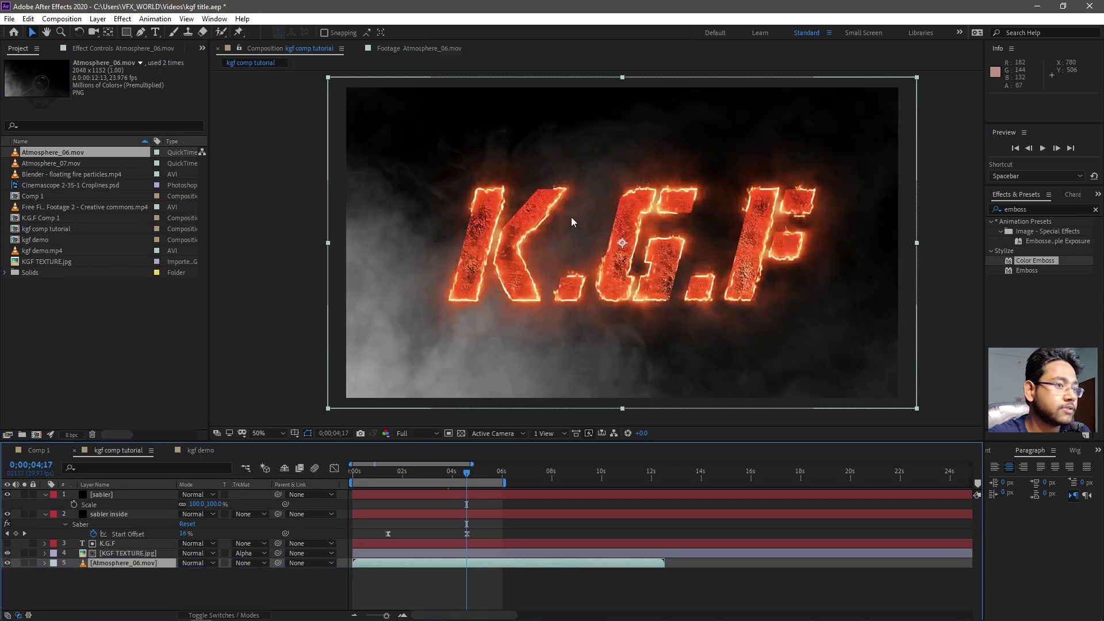
Tint the Atmosphere_06 smoke with Map White To dark orange, then add Atmosphere_07.mov on top.
click(107, 46)
right_click(76, 161)
mouse_move(144, 298)
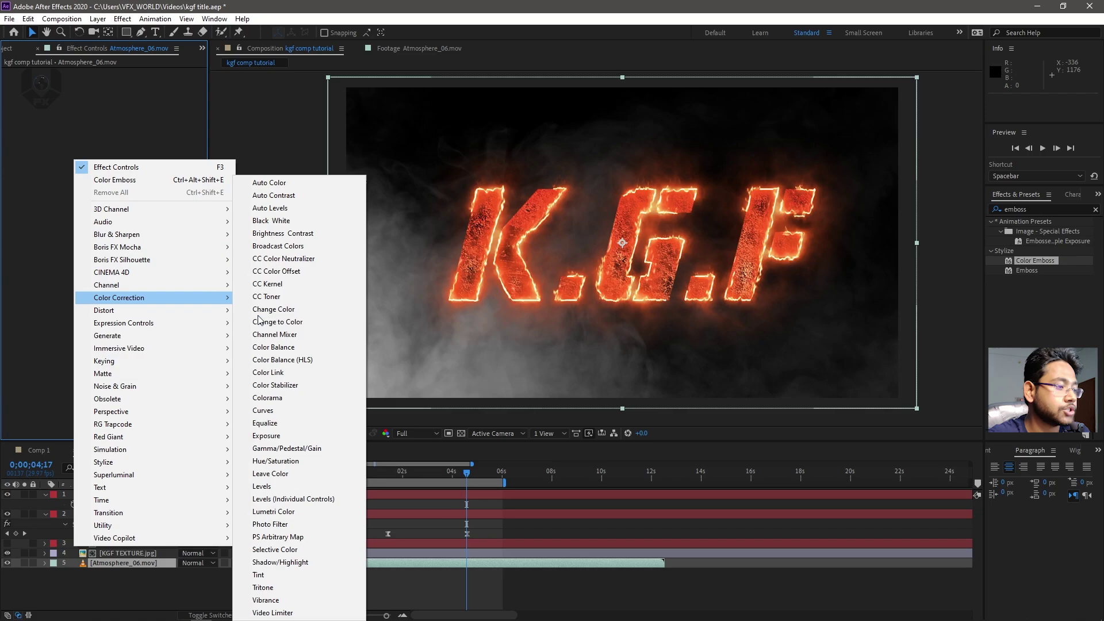
click(270, 574)
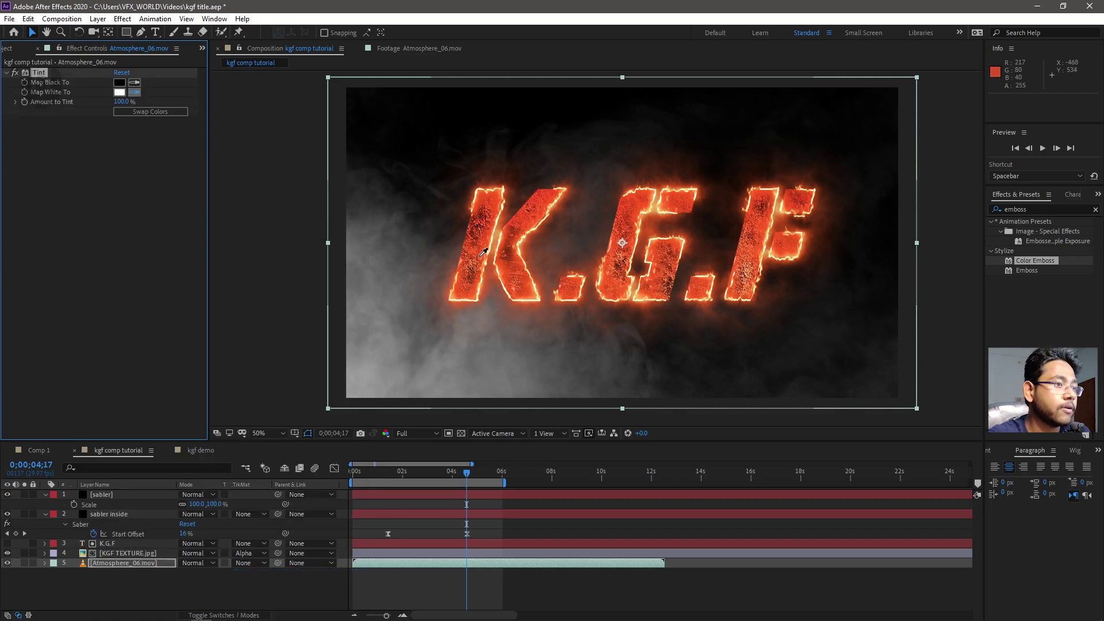
click(428, 390)
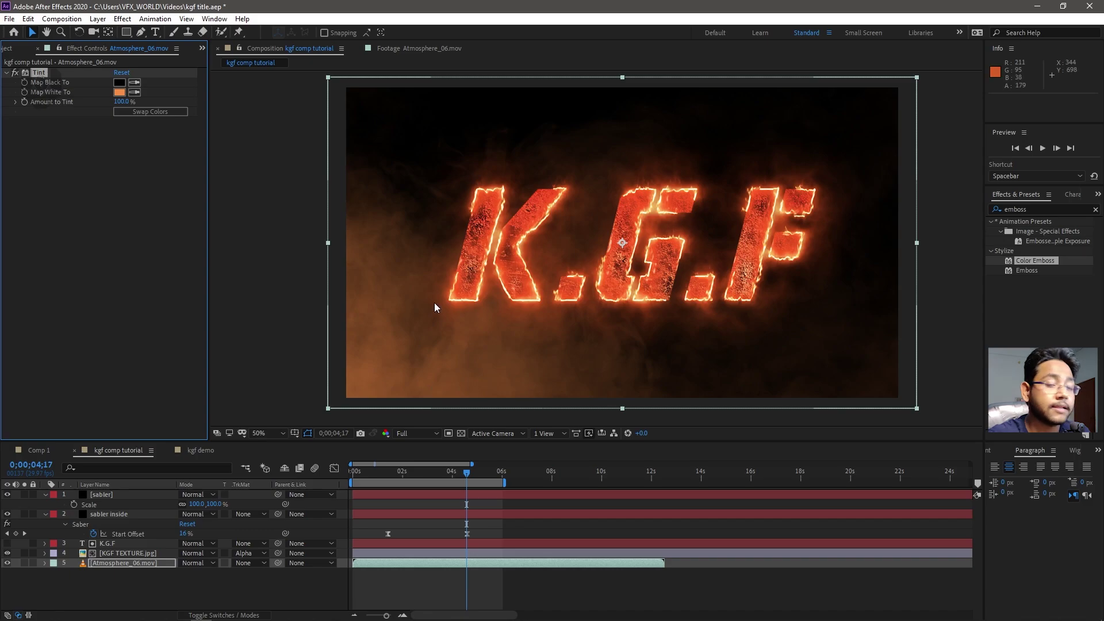
click(119, 93)
click(184, 294)
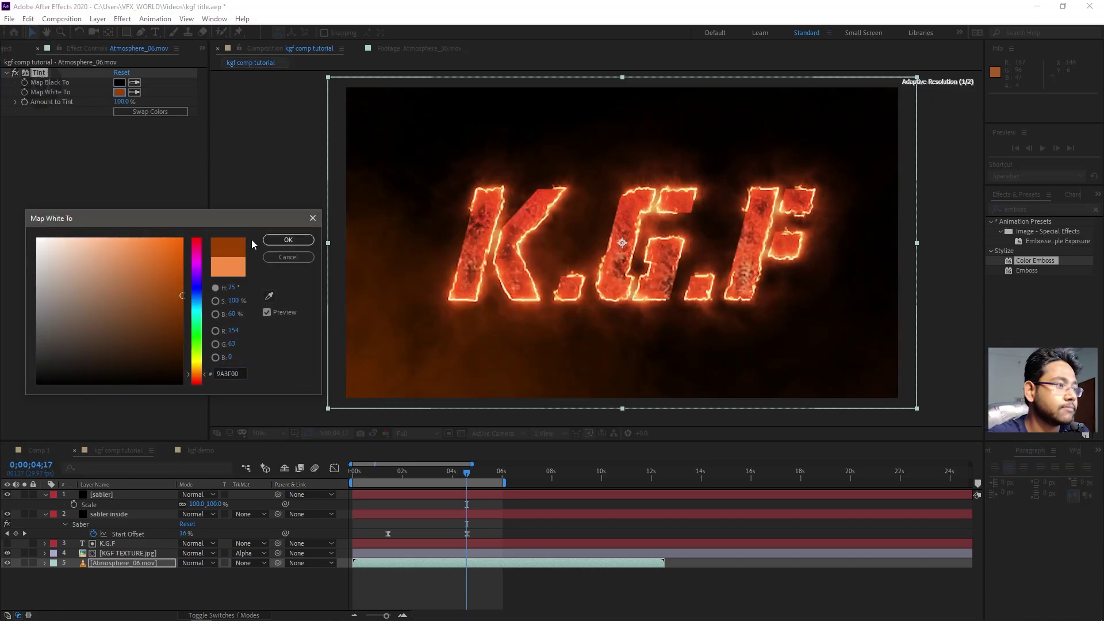
click(268, 241)
click(17, 48)
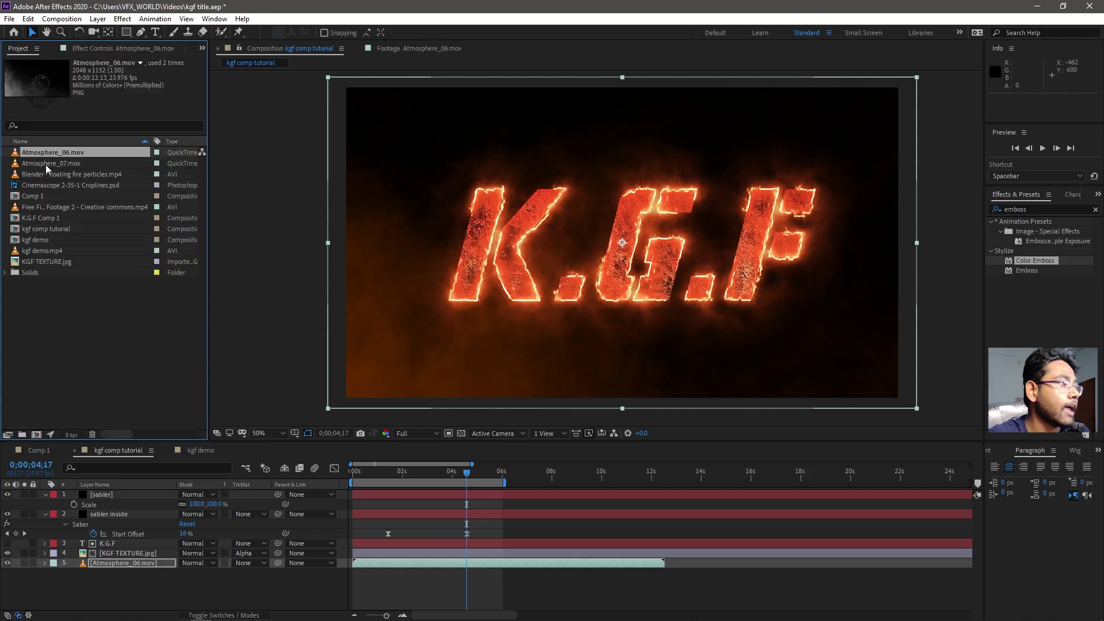
drag(49, 163, 117, 491)
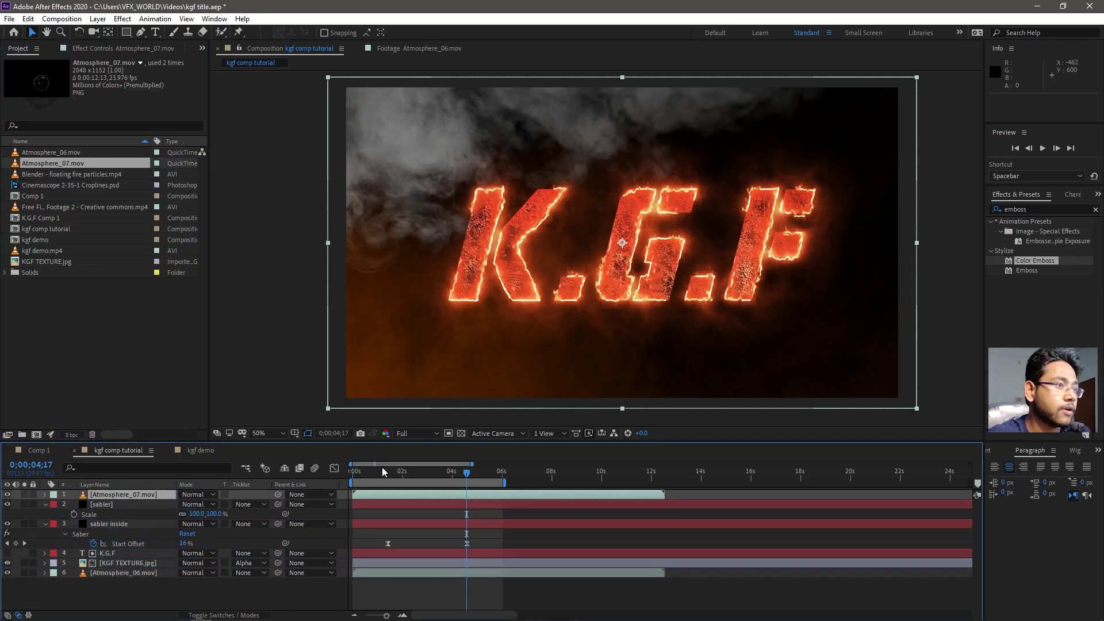
Start Atmosphere_07 at the comp beginning and paste Atmosphere_06's Tint effect onto it.
drag(382, 467, 402, 498)
key(Home)
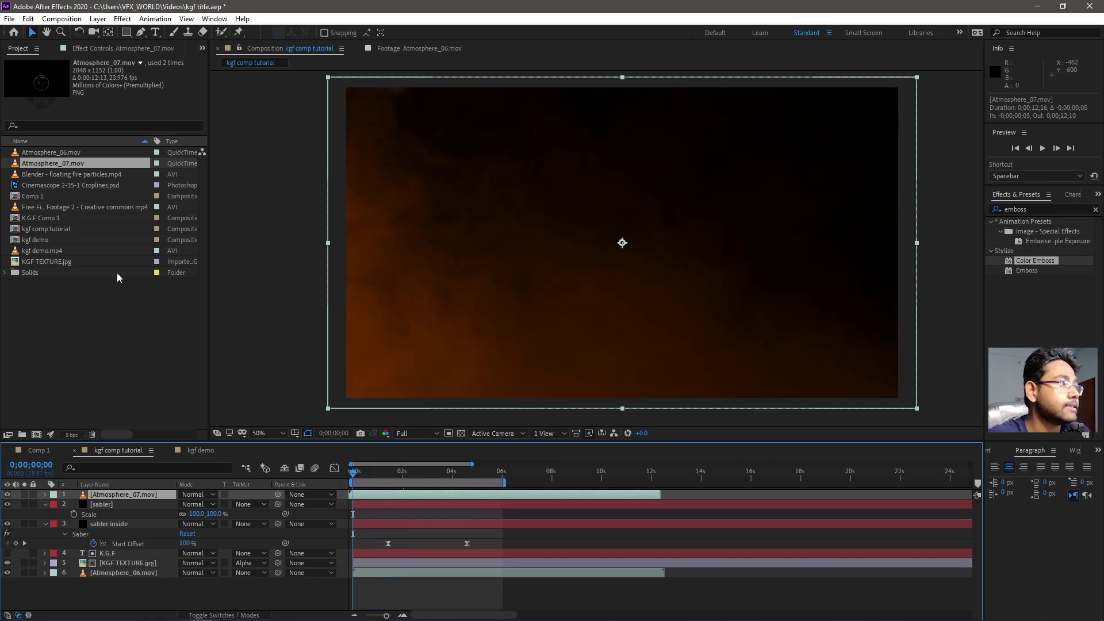
click(113, 47)
click(123, 572)
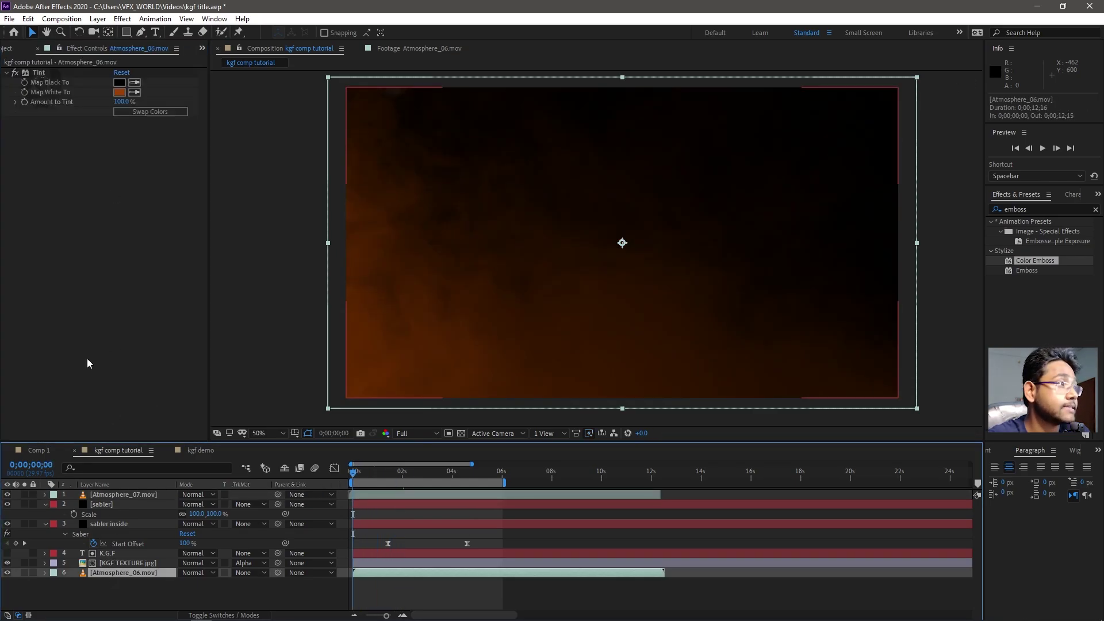
click(52, 71)
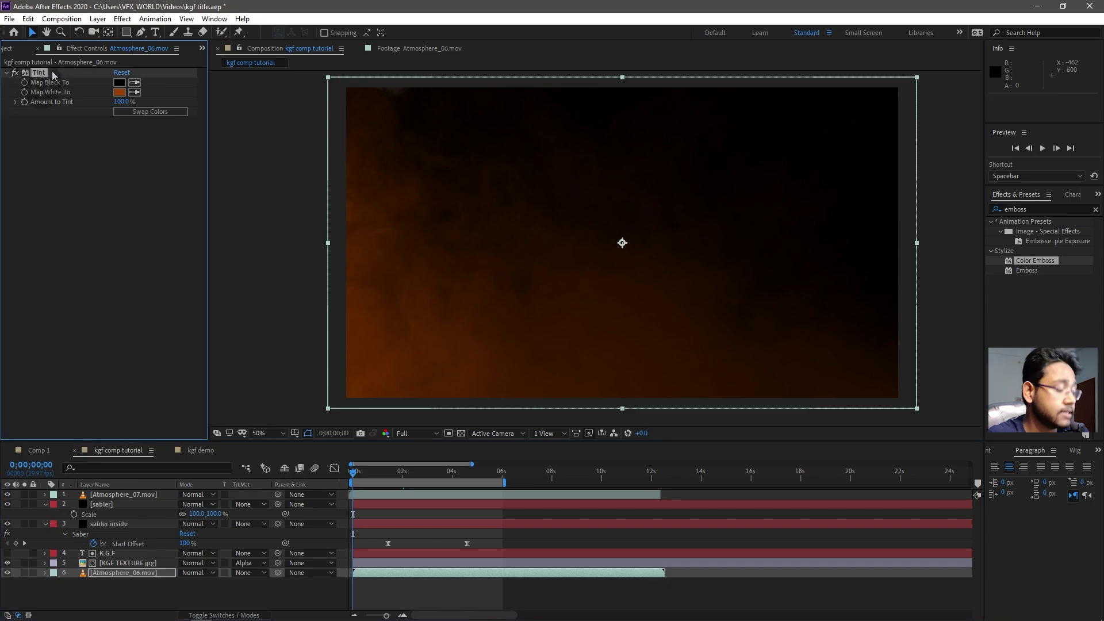
click(139, 495)
key(ctrl+v)
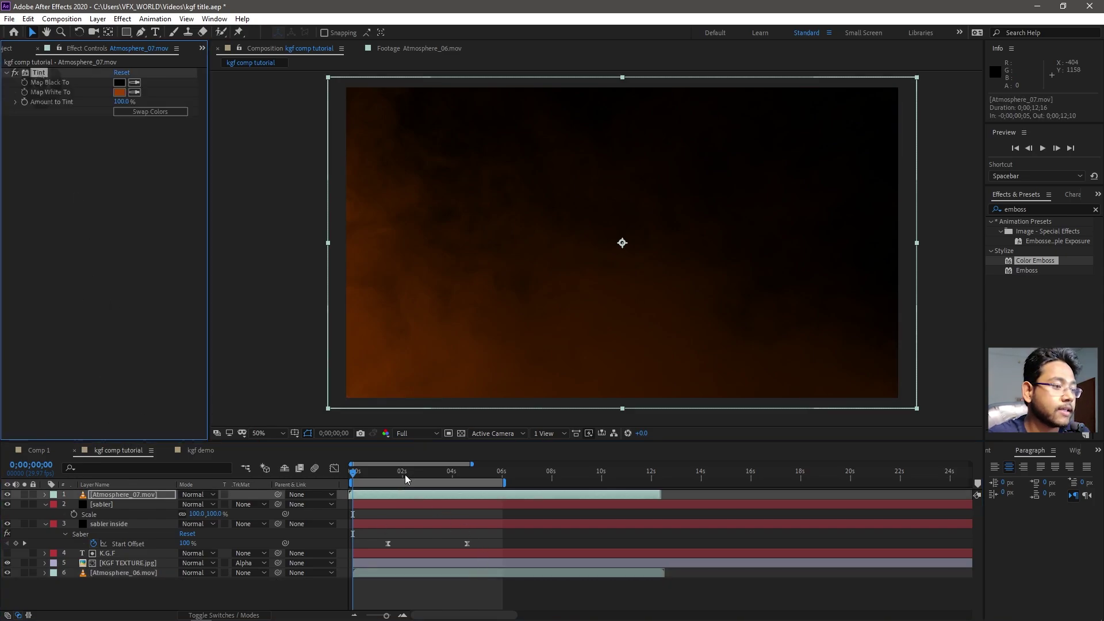
Set the pasted Tint's Map White To burnt orange BC4D00 and check the result at 4;15.
drag(405, 474, 426, 473)
click(119, 92)
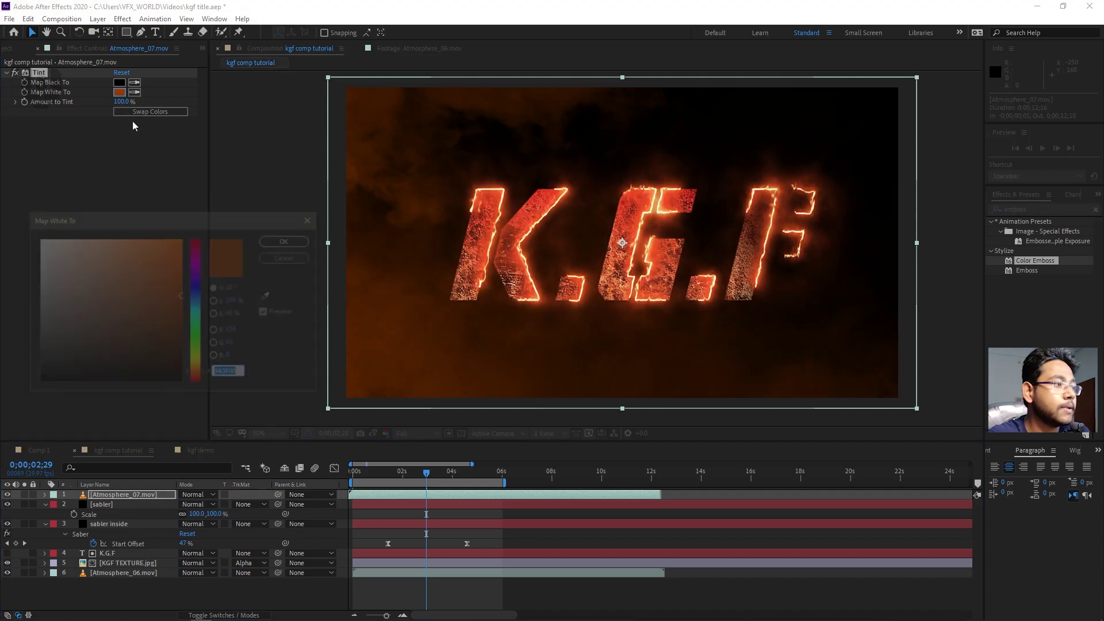
click(183, 287)
drag(185, 281, 186, 276)
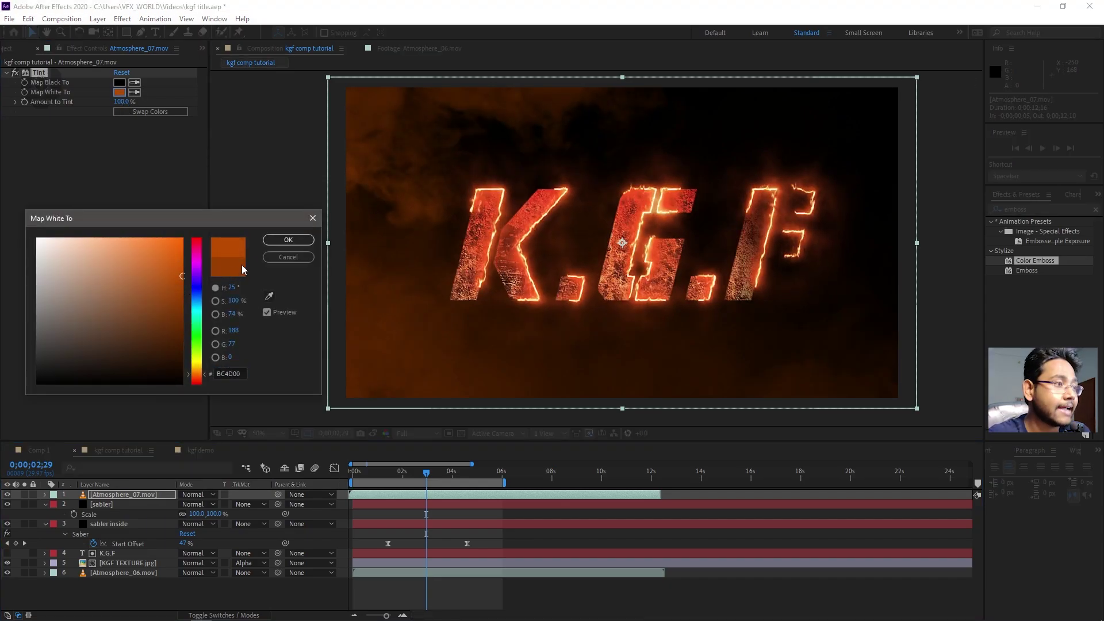
click(288, 239)
click(462, 471)
drag(462, 472, 464, 476)
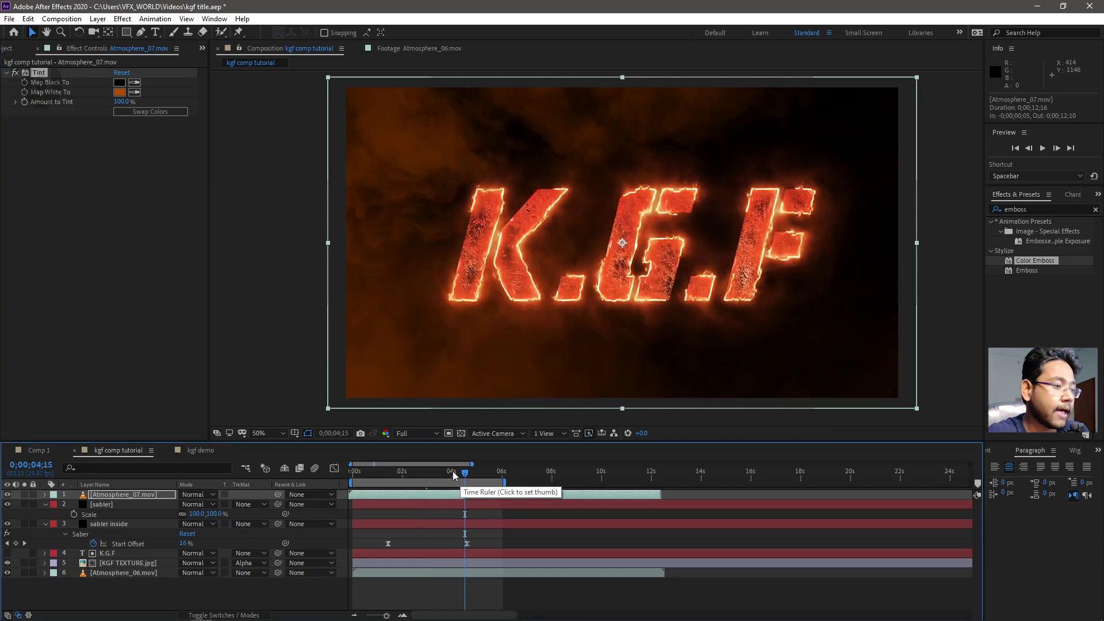
Add the floating fire particles clip to the kgf comp tutorial timeline as the top layer.
click(202, 450)
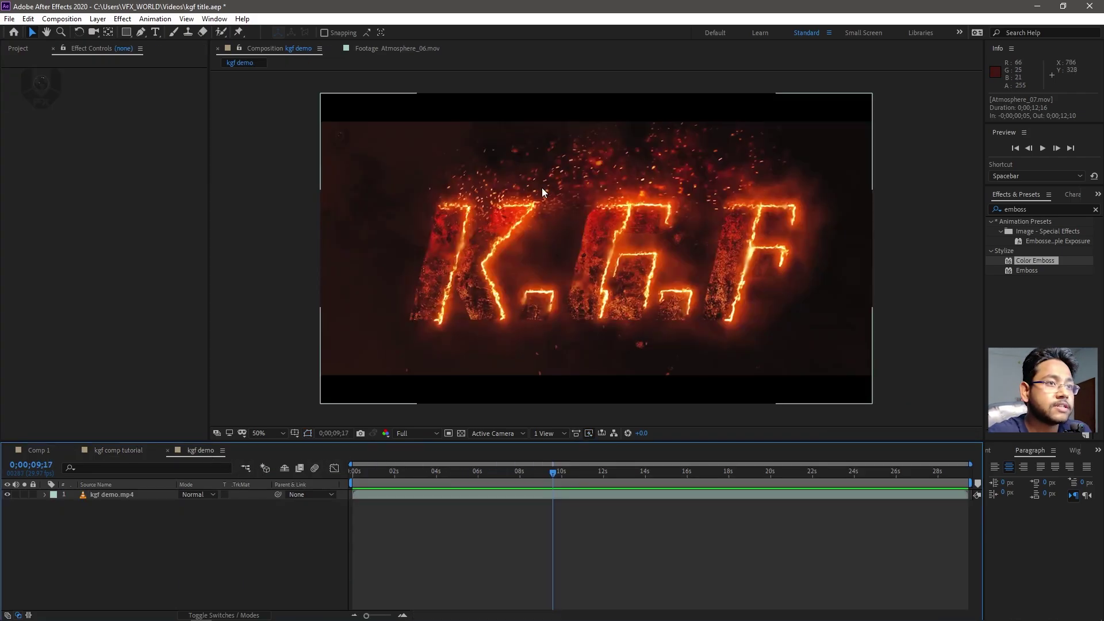
click(115, 451)
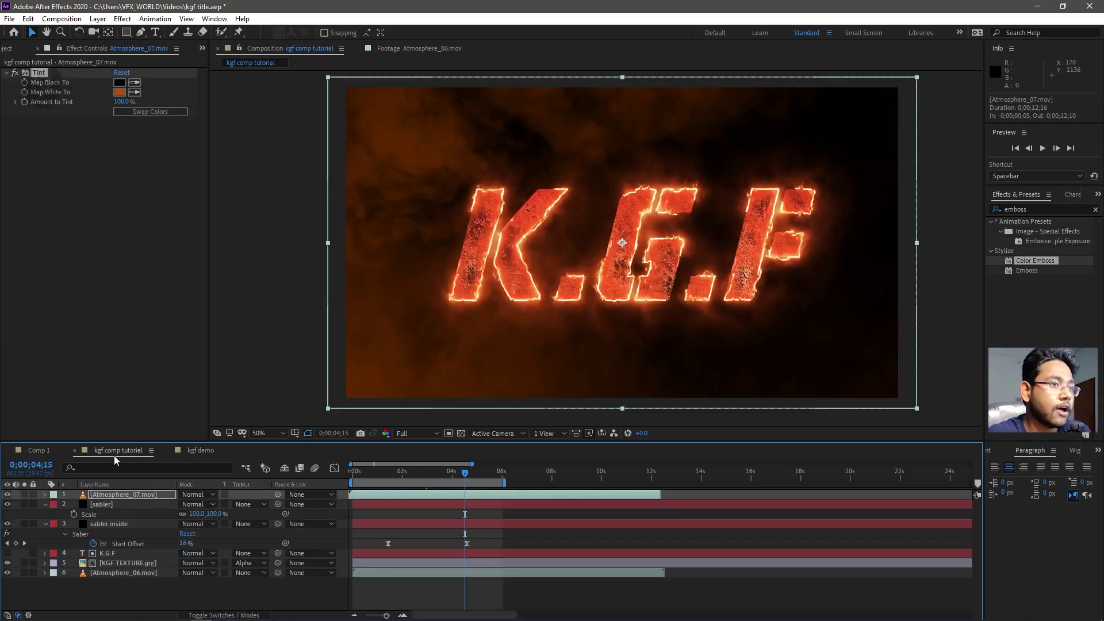
click(39, 450)
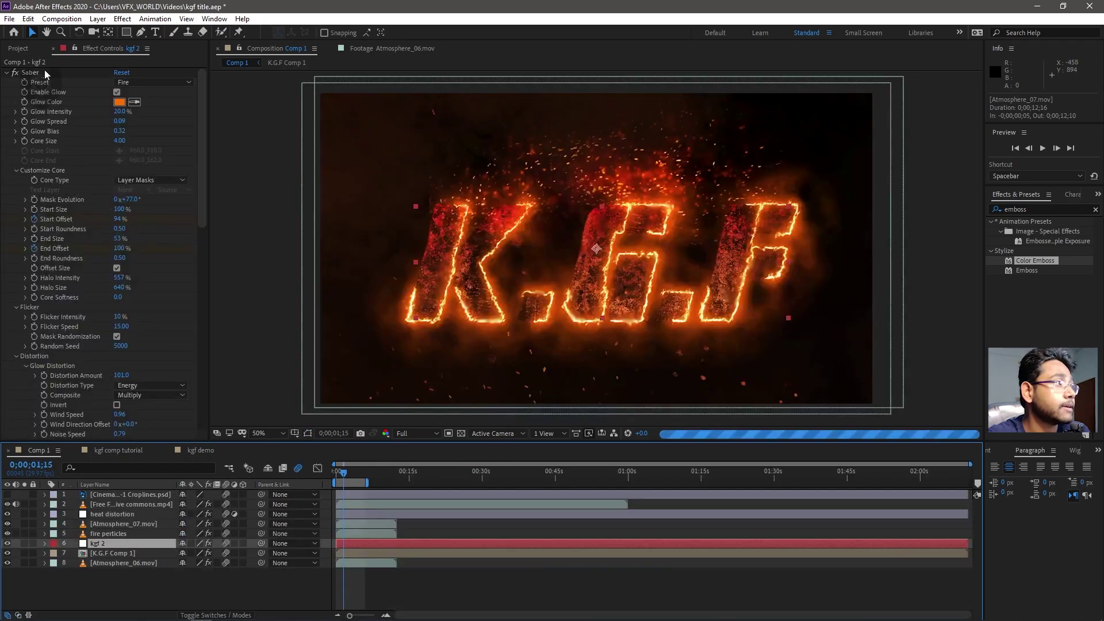
click(46, 177)
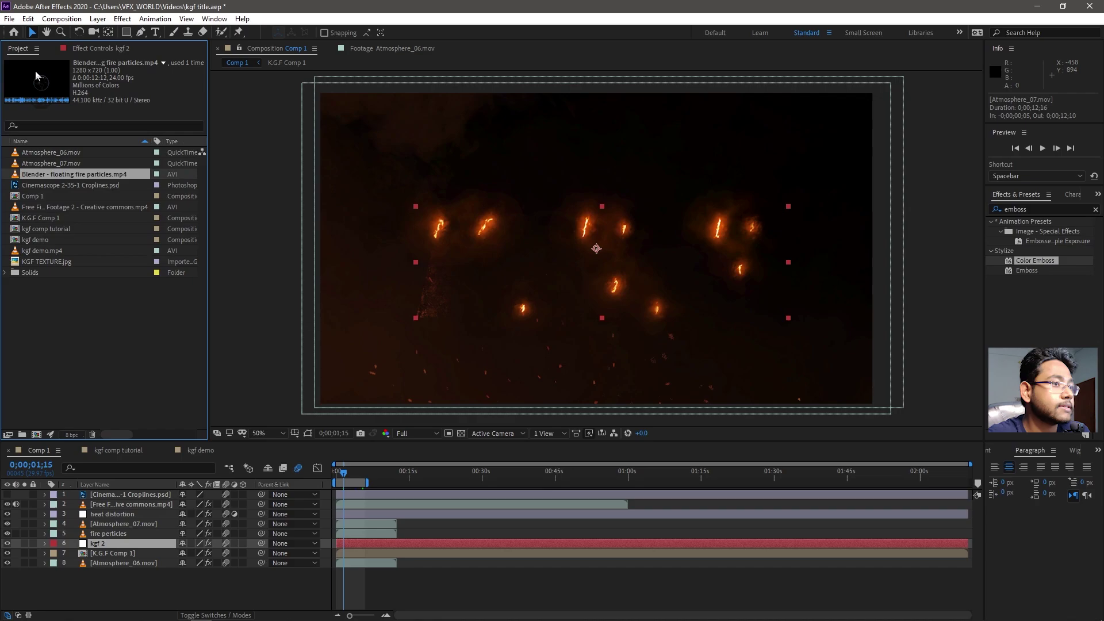
click(196, 451)
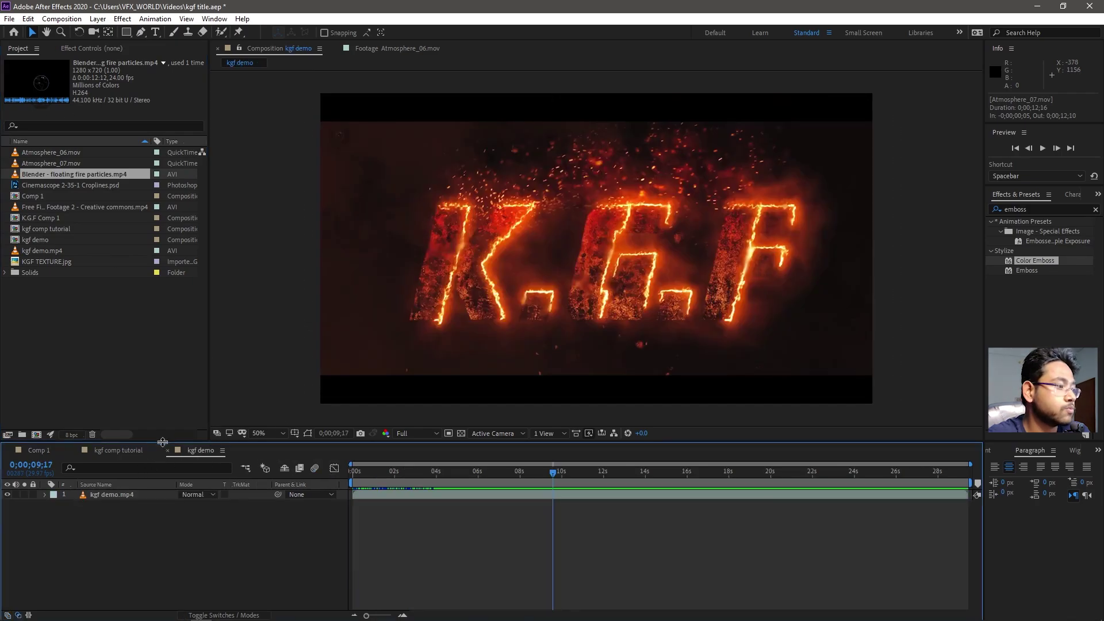
click(118, 450)
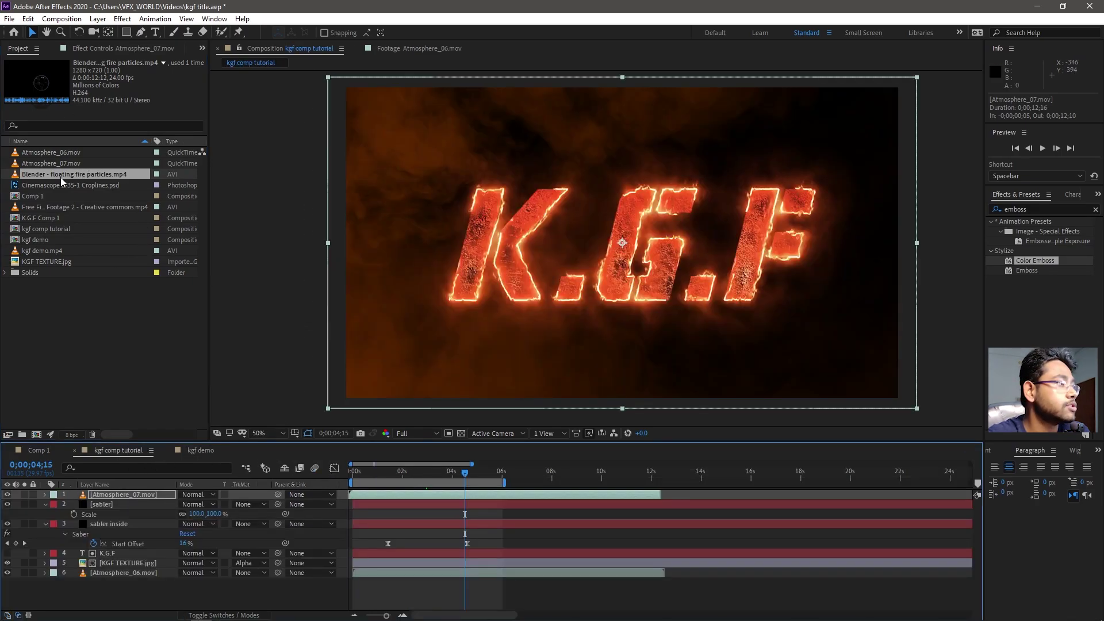
drag(60, 177, 116, 492)
drag(424, 472, 415, 475)
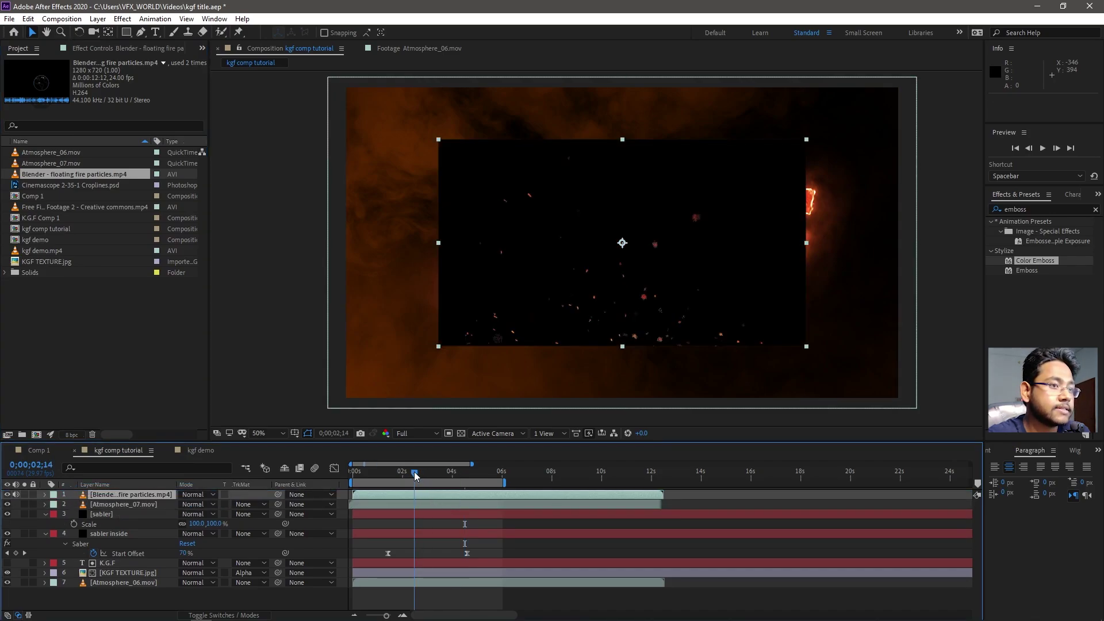
Fit the particles layer to the comp and set its blend mode to Add.
right_click(149, 498)
mouse_move(270, 220)
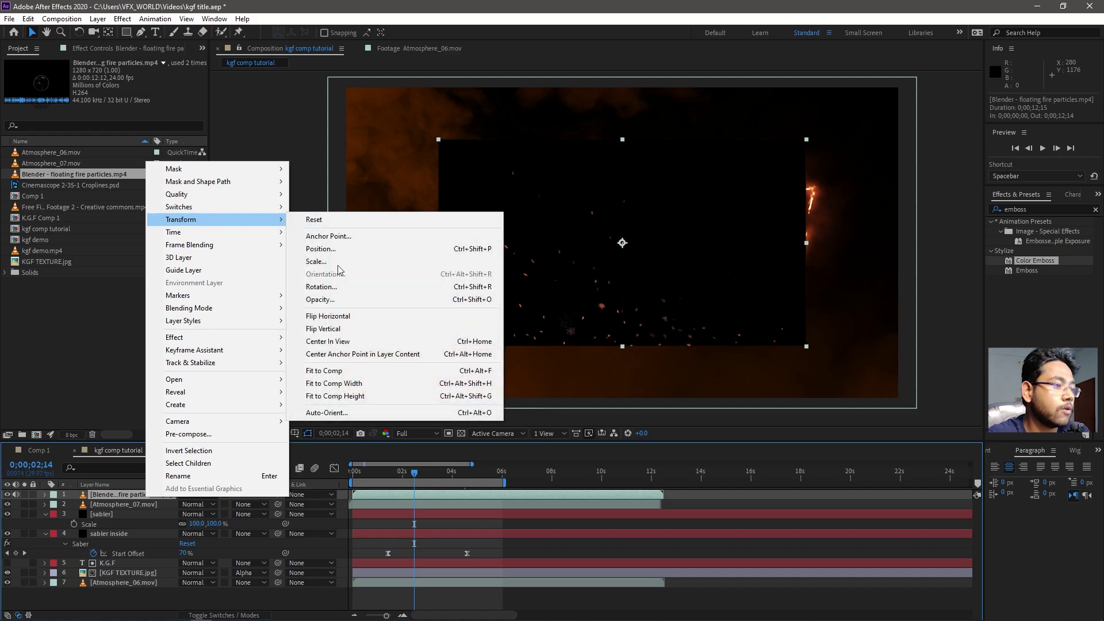
click(320, 371)
click(205, 494)
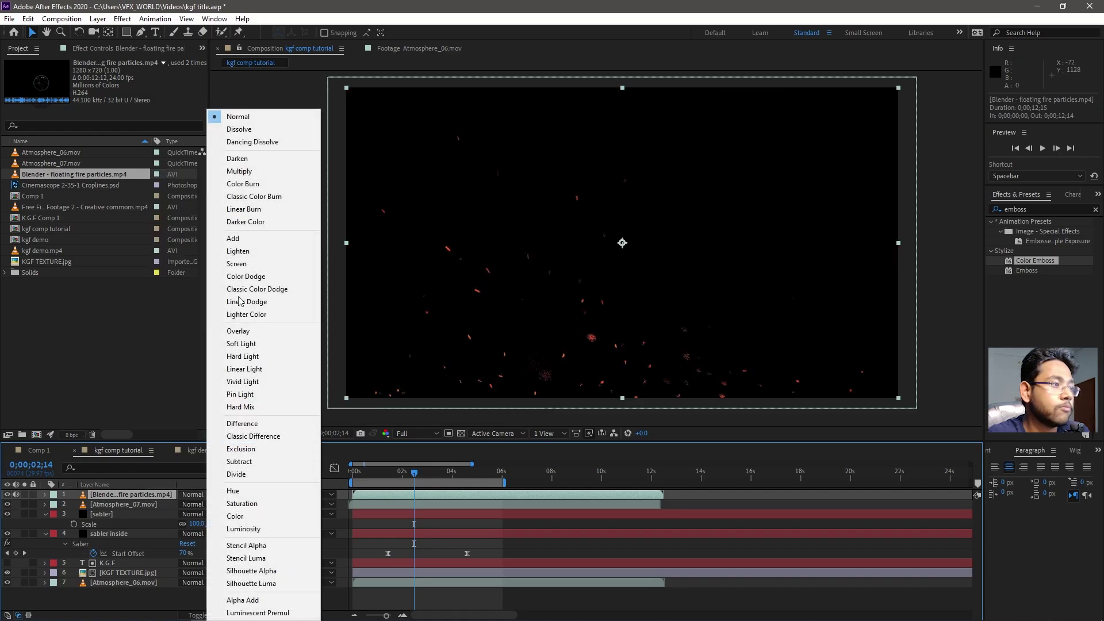
click(250, 241)
drag(419, 475, 438, 475)
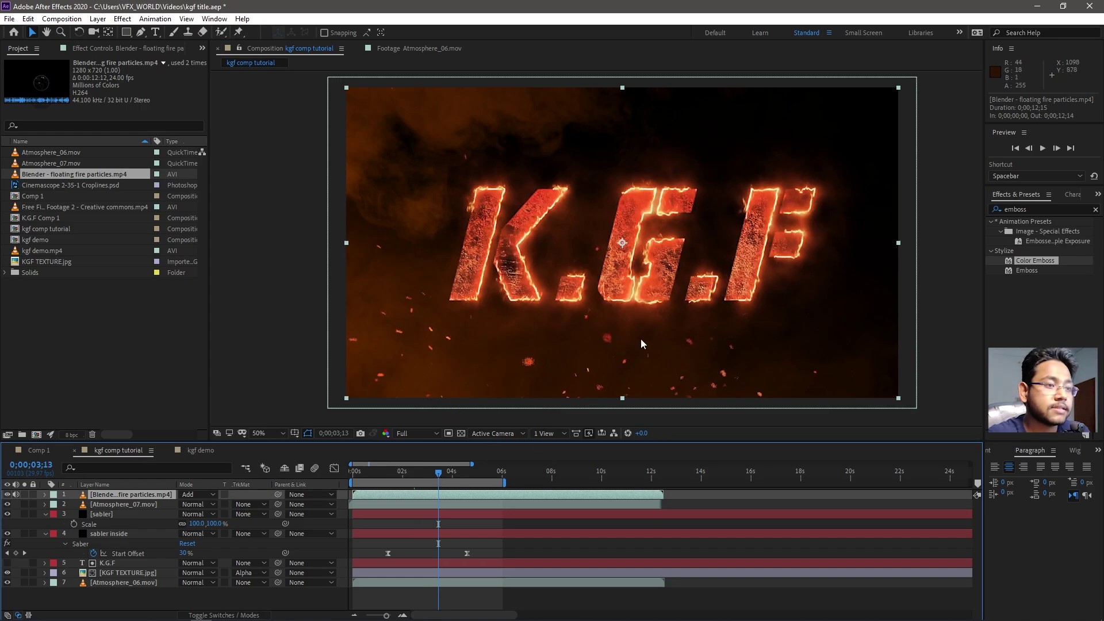
click(1032, 209)
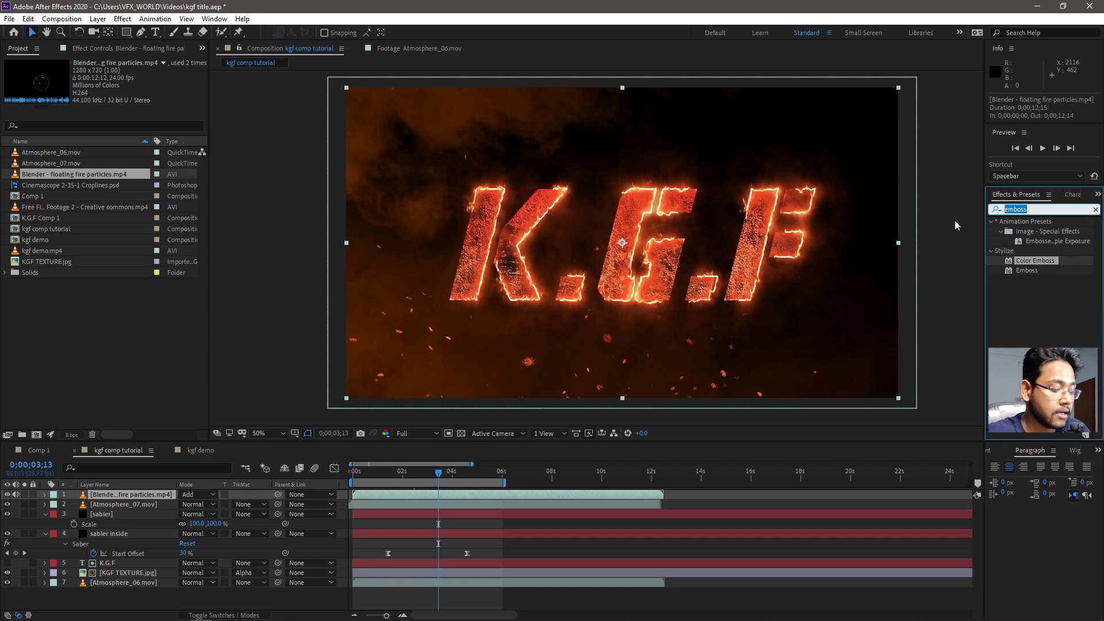
Give the particles layer a Gaussian Blur of Blurriness 5, then bring back the Project panel.
text(gaus)
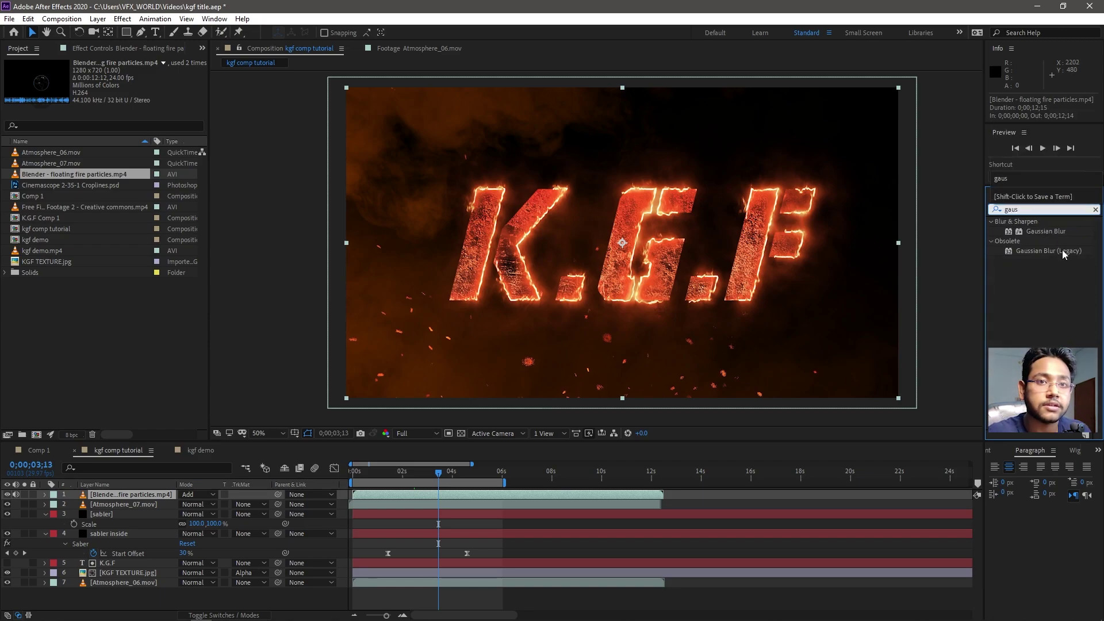
double_click(1060, 231)
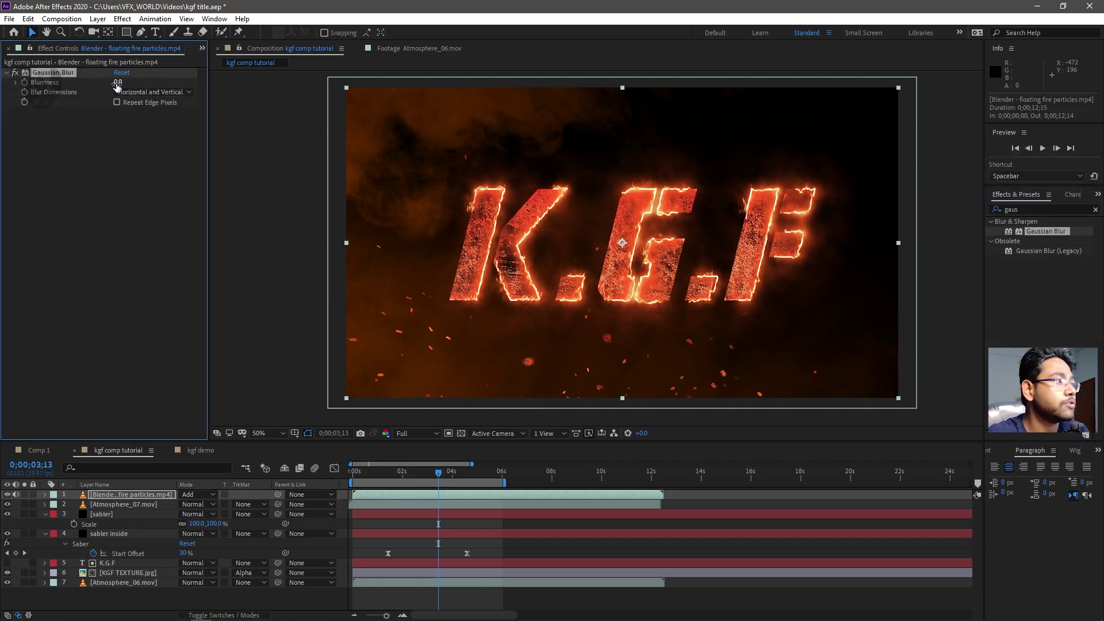
text(5)
key(Return)
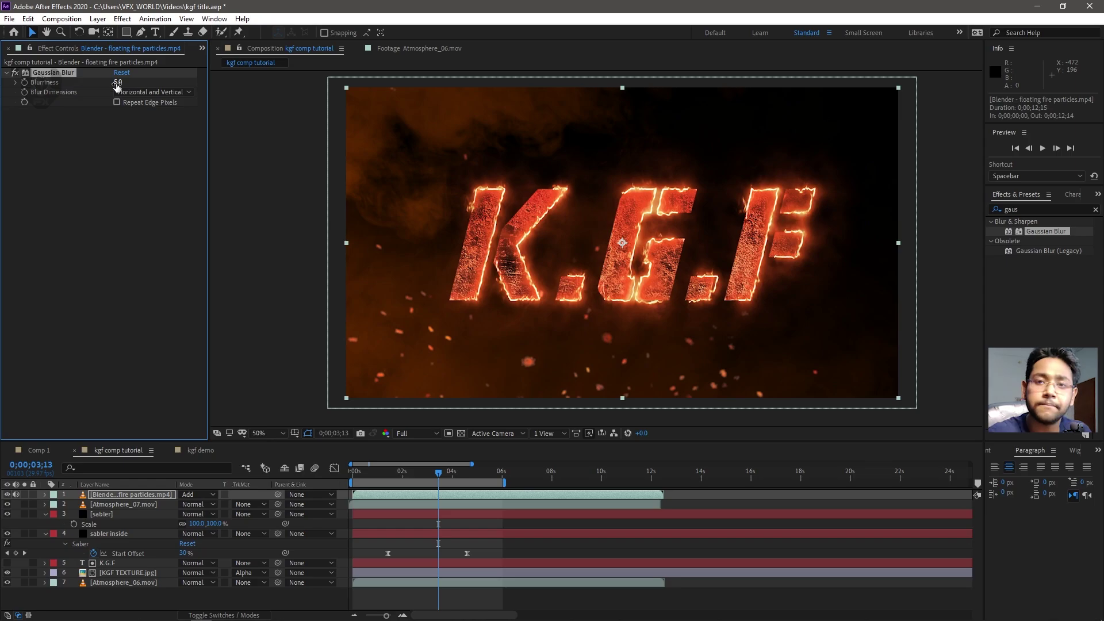
click(11, 74)
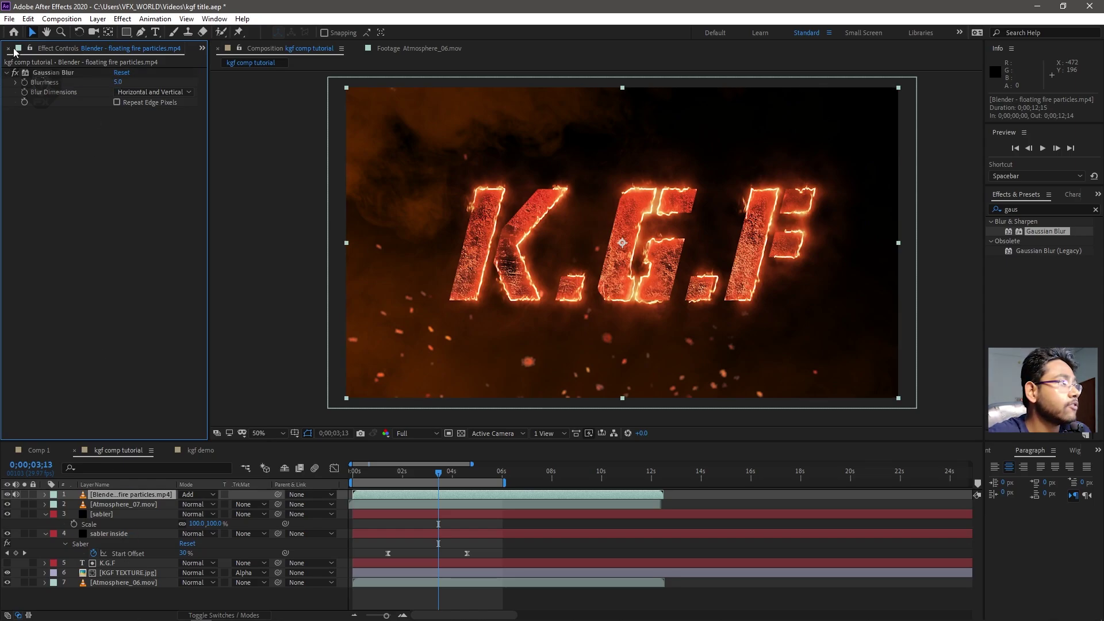
click(205, 49)
click(227, 67)
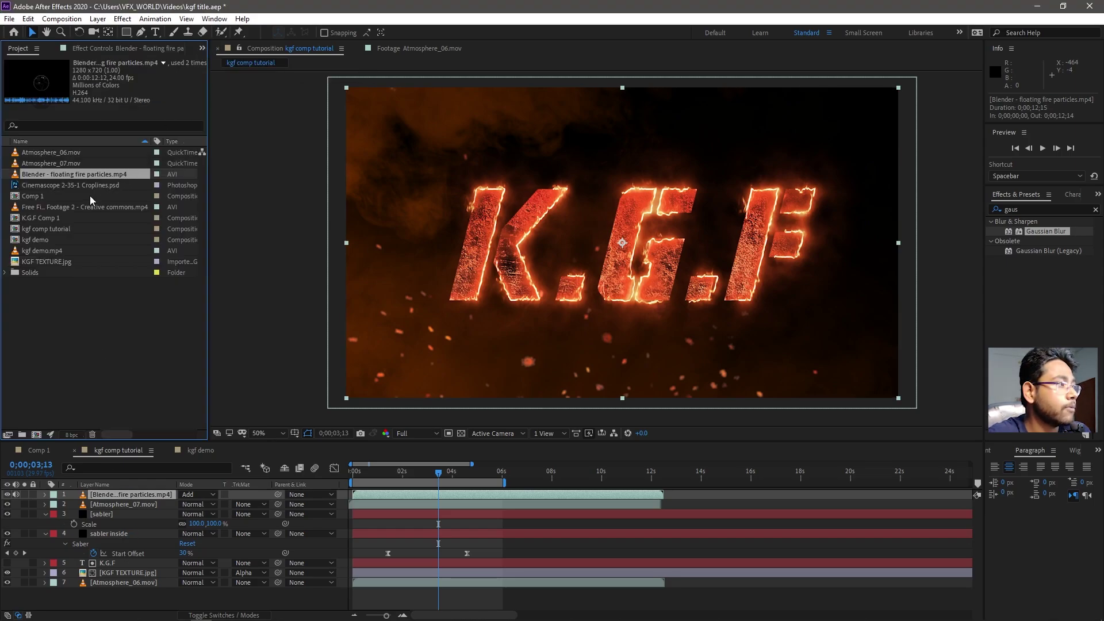
Add the second fire-sparks clip, scale it to about 73% and position it over the title.
click(64, 209)
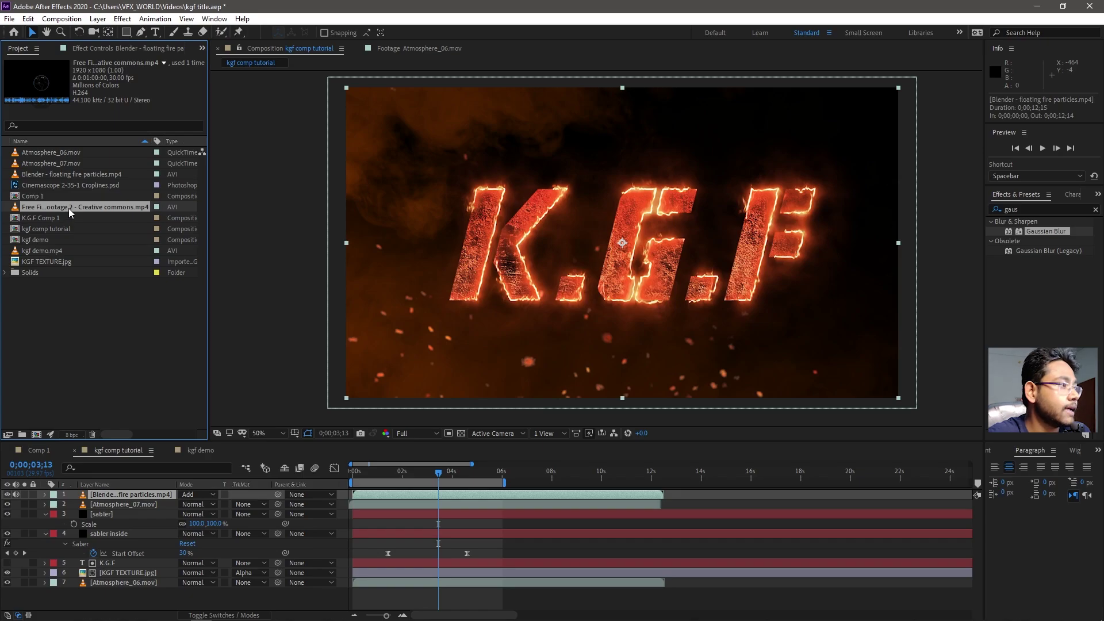
drag(68, 208, 120, 504)
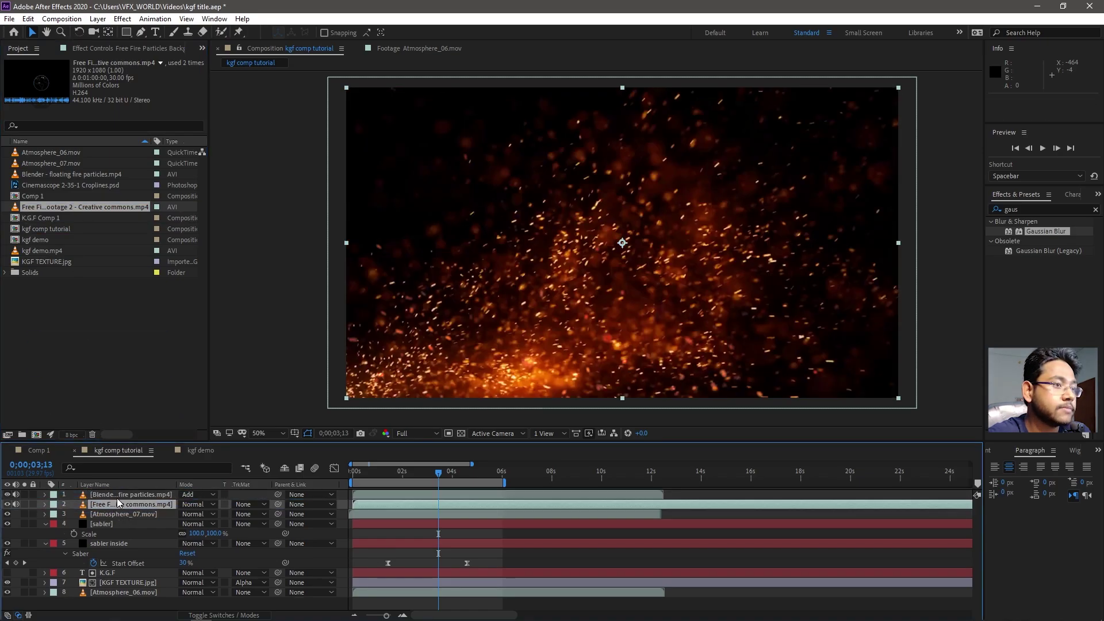
drag(531, 347, 619, 180)
key(s)
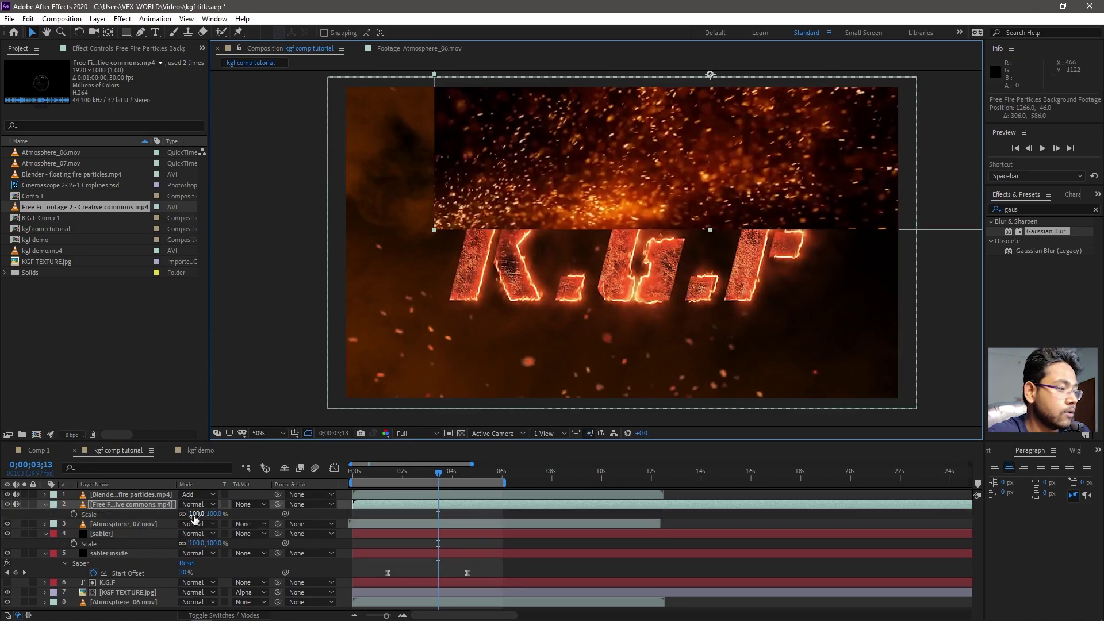
drag(196, 513, 179, 520)
drag(669, 149, 604, 187)
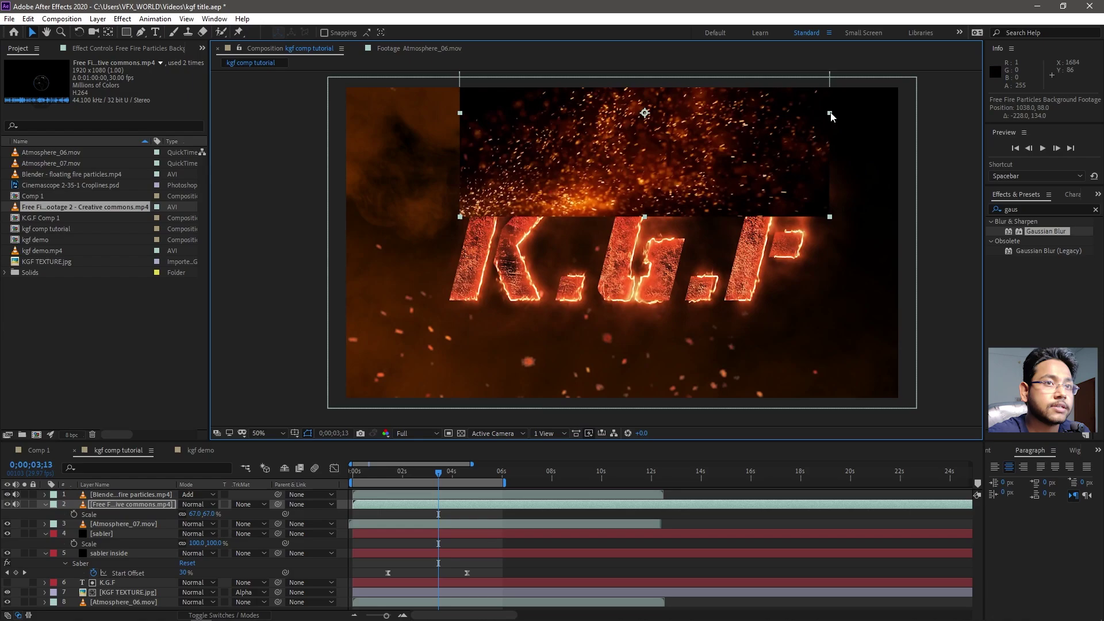
drag(829, 112, 843, 115)
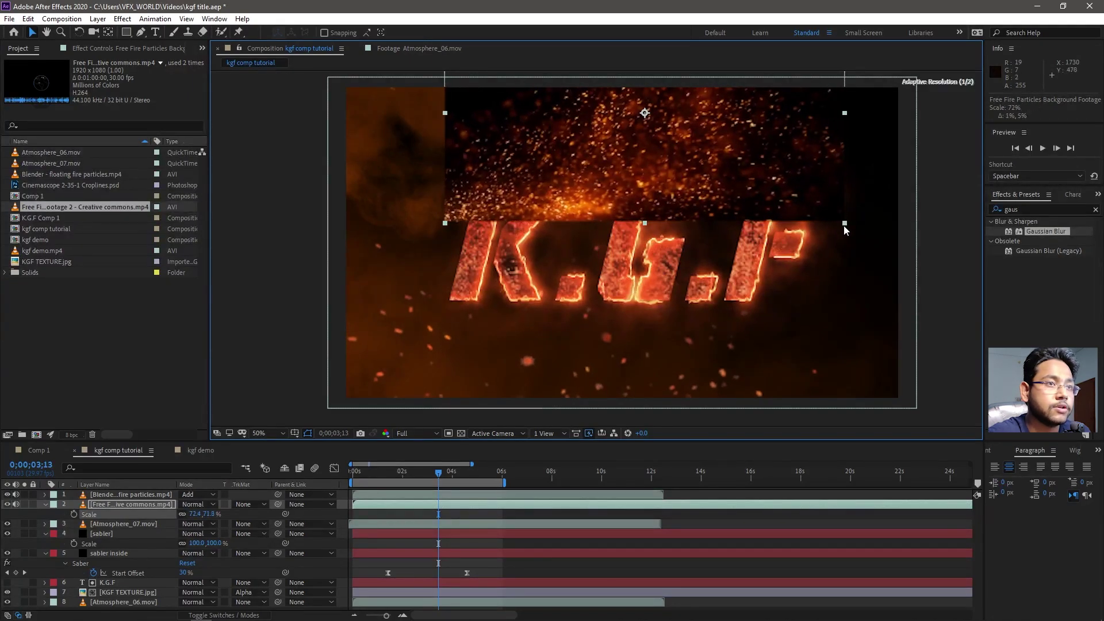
mouse_move(842, 217)
mouse_down()
mouse_move(848, 226)
mouse_move(837, 212)
mouse_up()
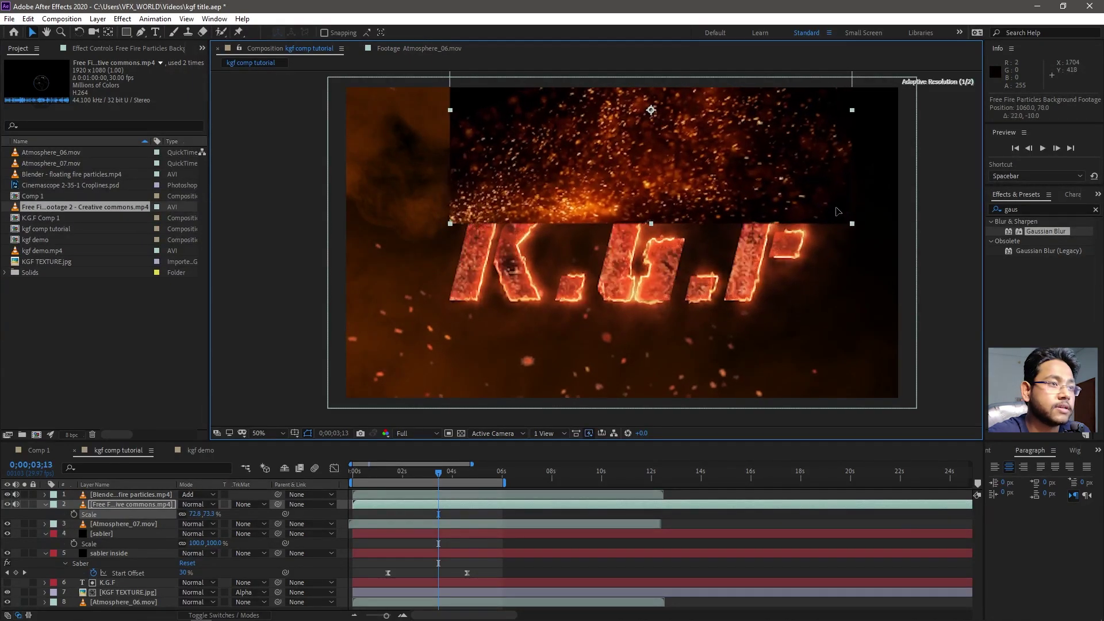
Set the sparks layer's blend mode to Add after briefly trying Screen.
click(193, 504)
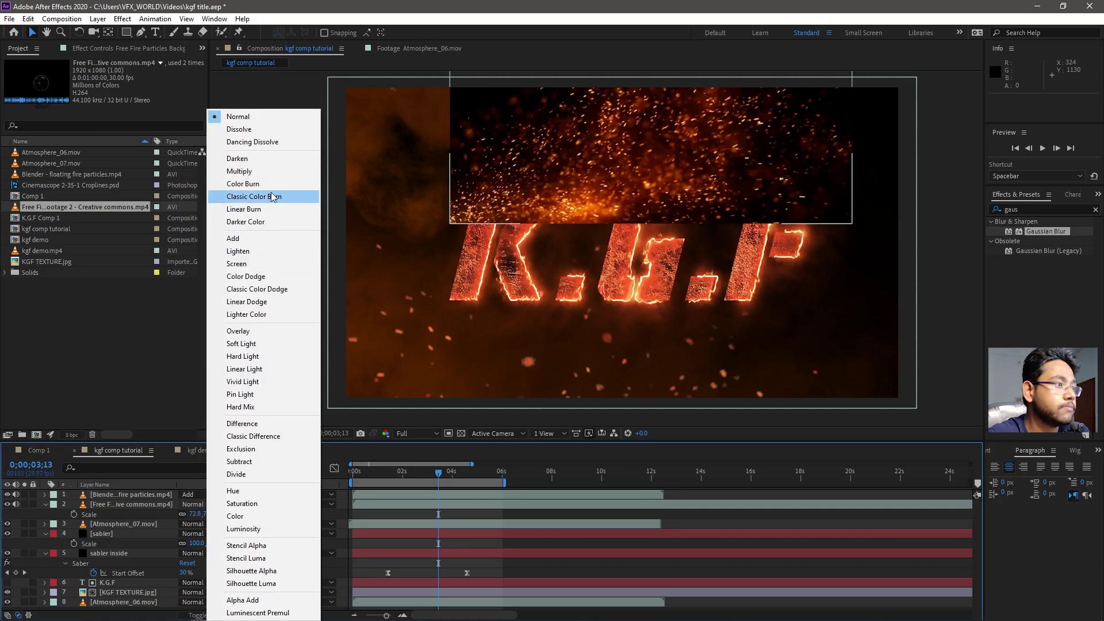
click(258, 239)
click(212, 506)
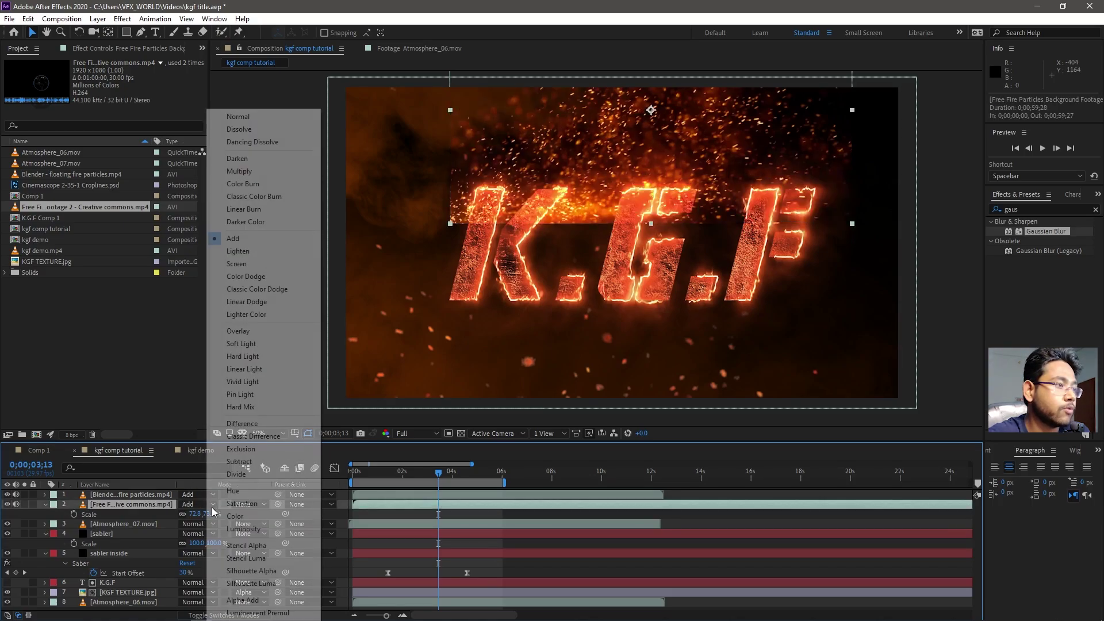
click(242, 263)
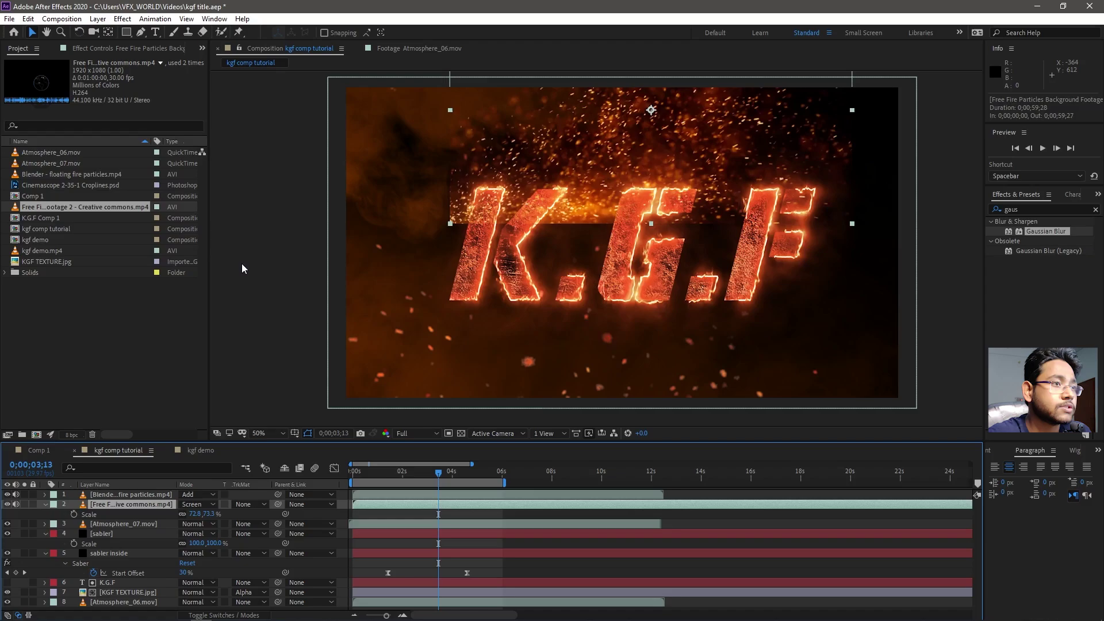
click(192, 505)
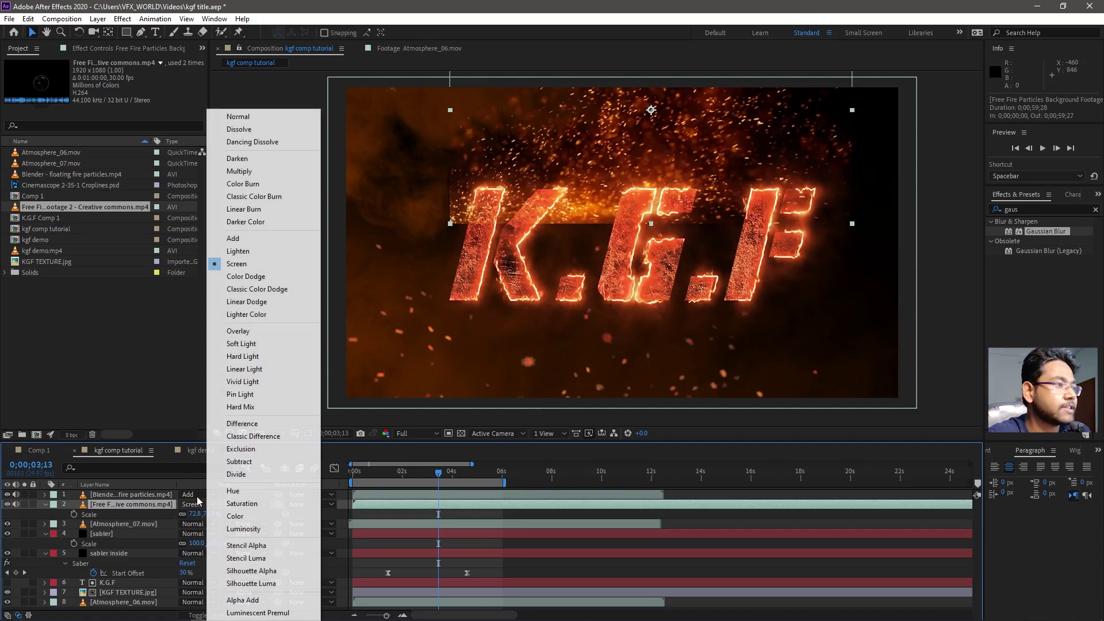
click(248, 239)
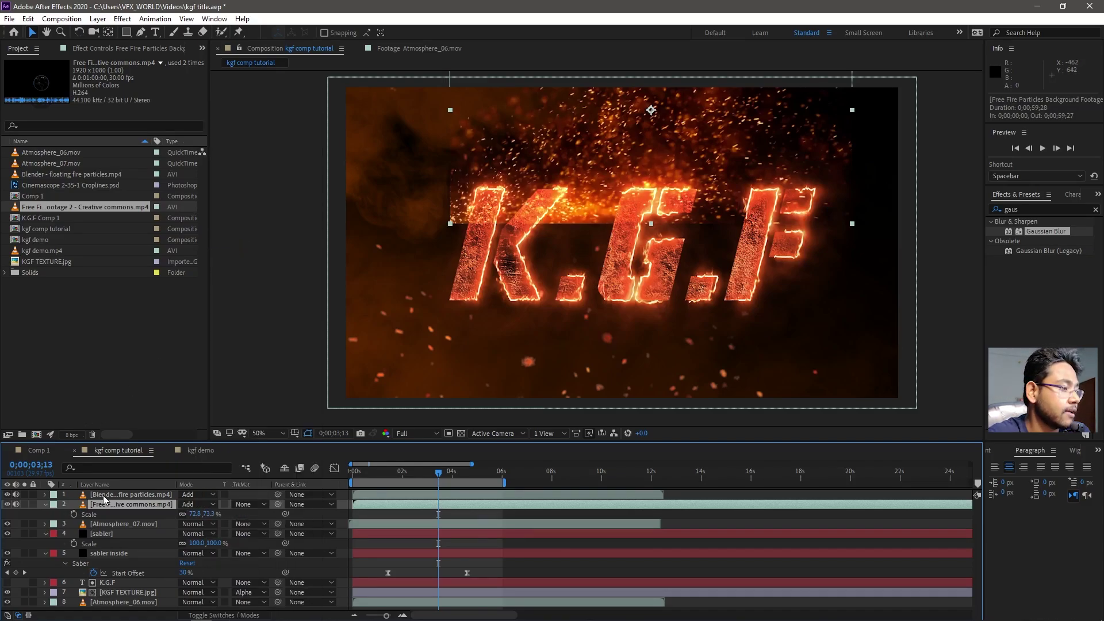
Draw a Pen mask on the sparks layer hugging the tops of the K.G.F letters.
click(141, 32)
scroll(382, 279, up, 2)
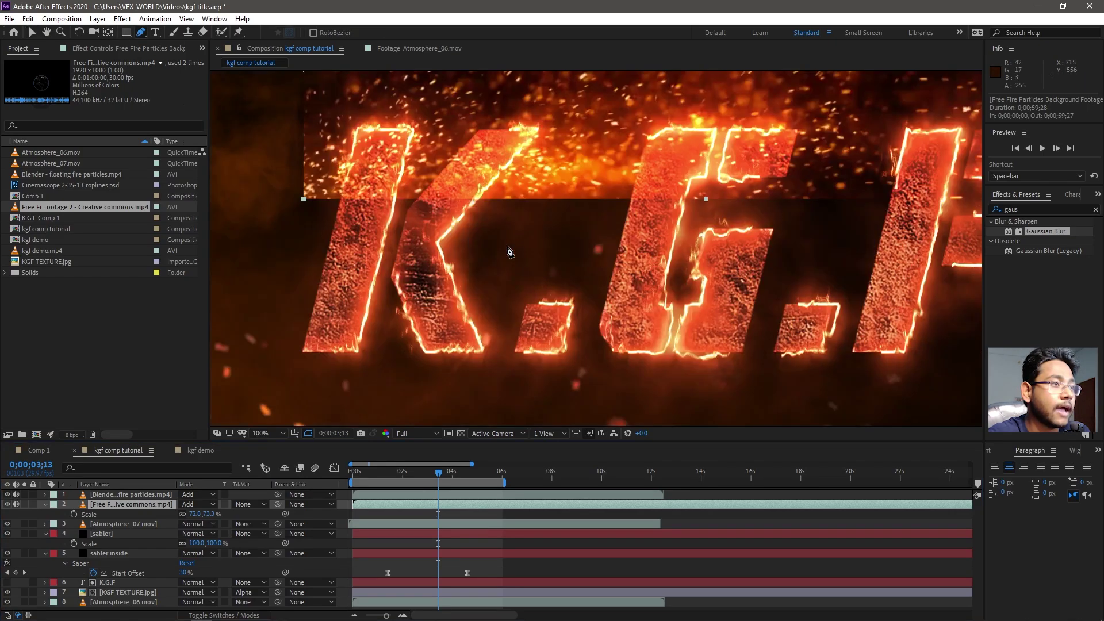
click(379, 201)
click(385, 237)
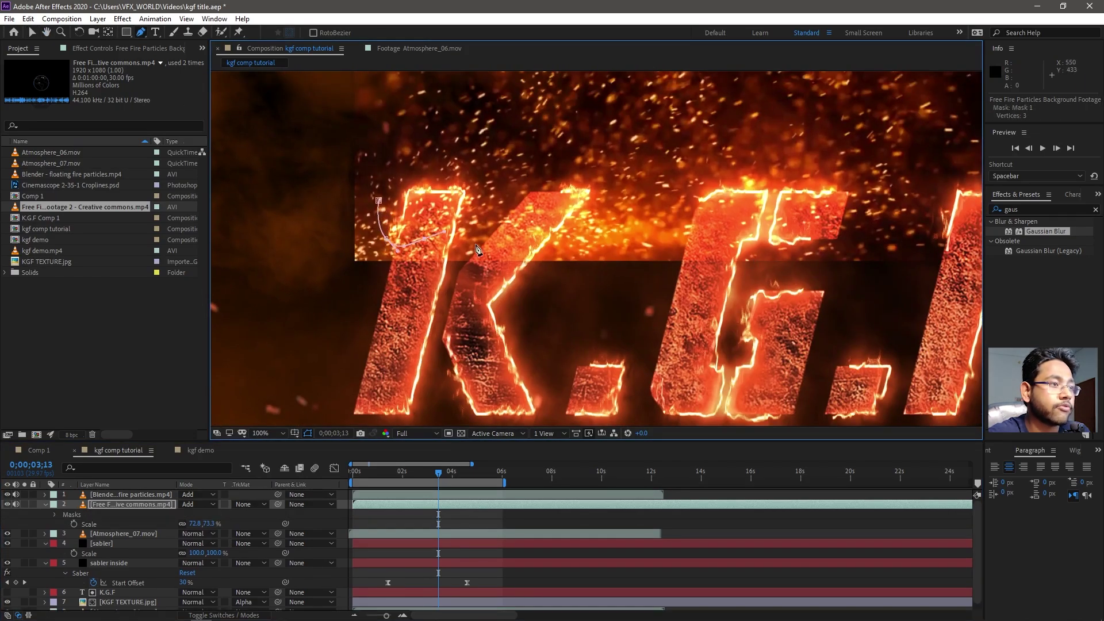
click(477, 245)
click(592, 217)
click(640, 218)
click(698, 222)
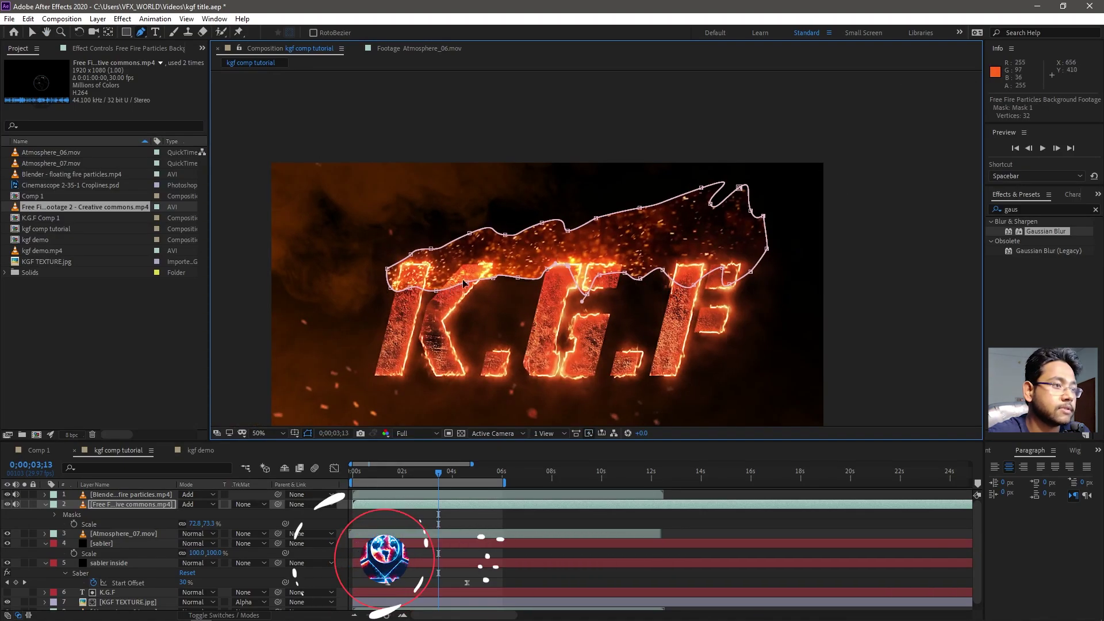
drag(469, 282, 467, 270)
click(168, 504)
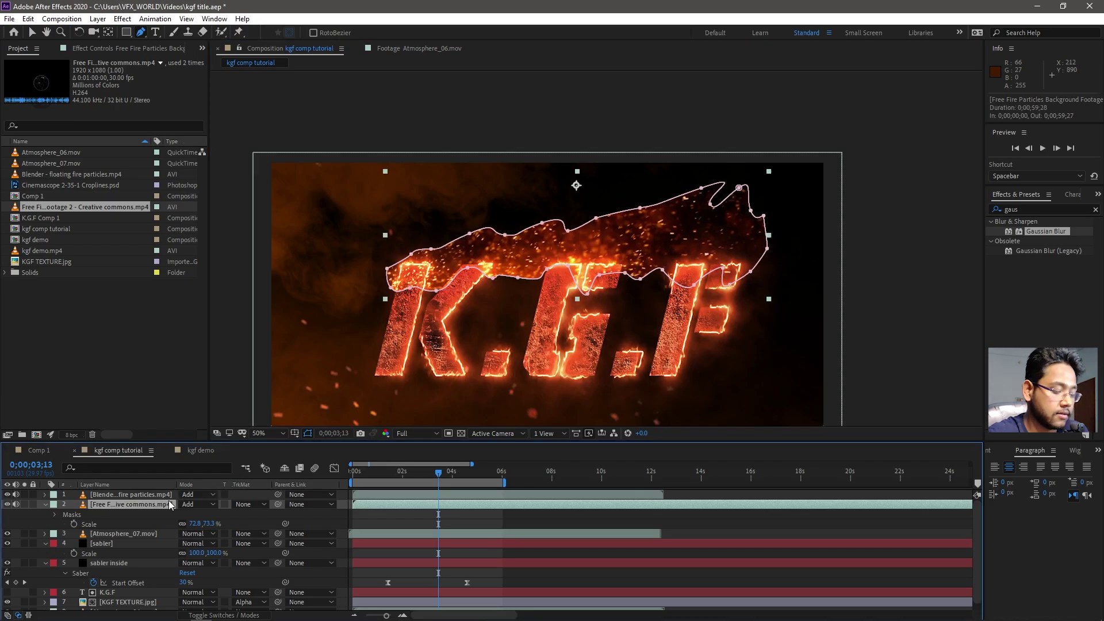
Feather the mask to 202 pixels and shift it up and right over the letters.
key(u)
key(m)
key(m)
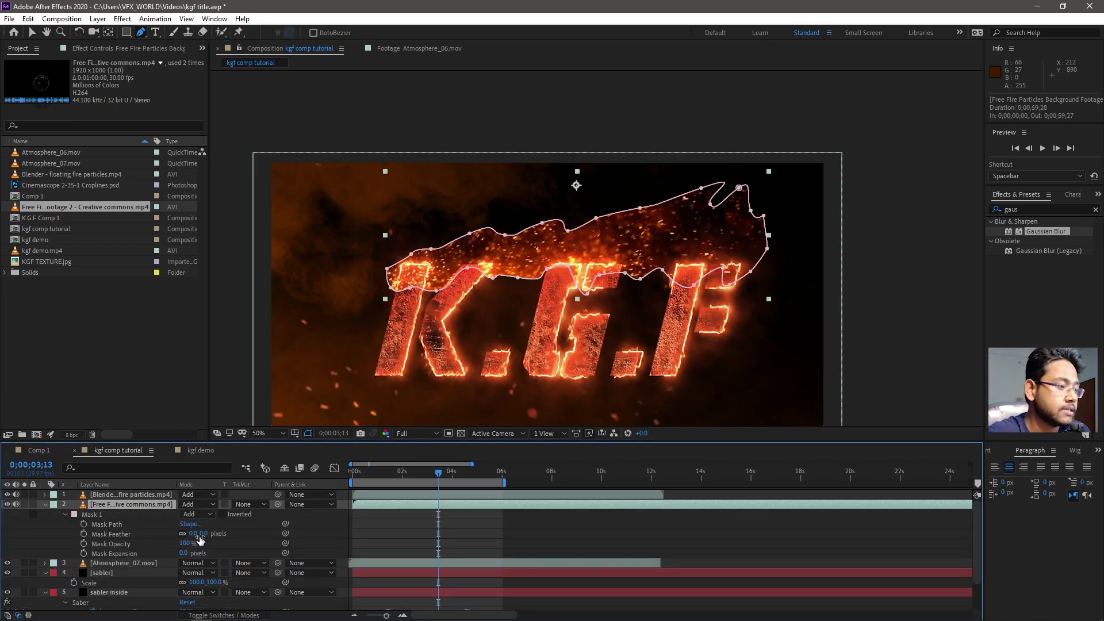
drag(264, 523, 276, 536)
key(F2)
click(33, 32)
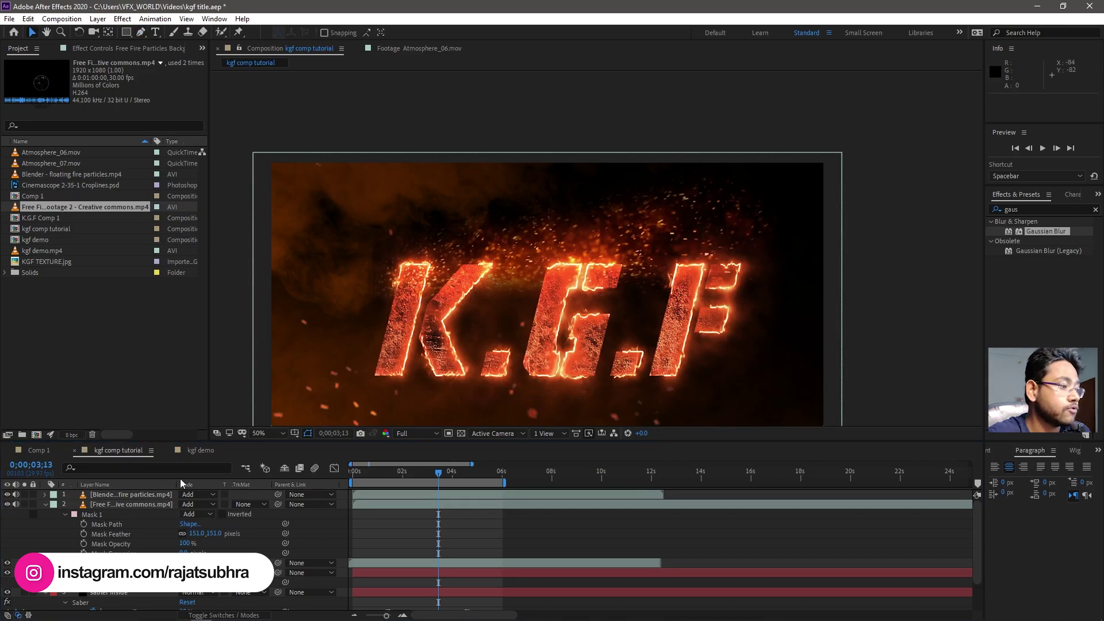
click(144, 504)
double_click(467, 267)
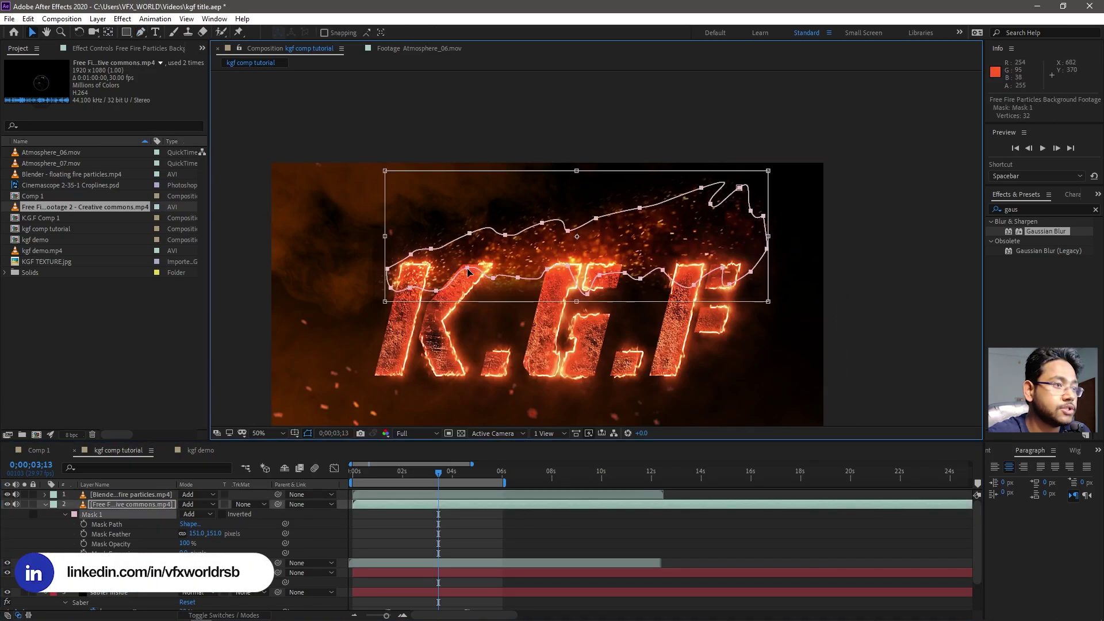
drag(494, 262, 500, 260)
key(F2)
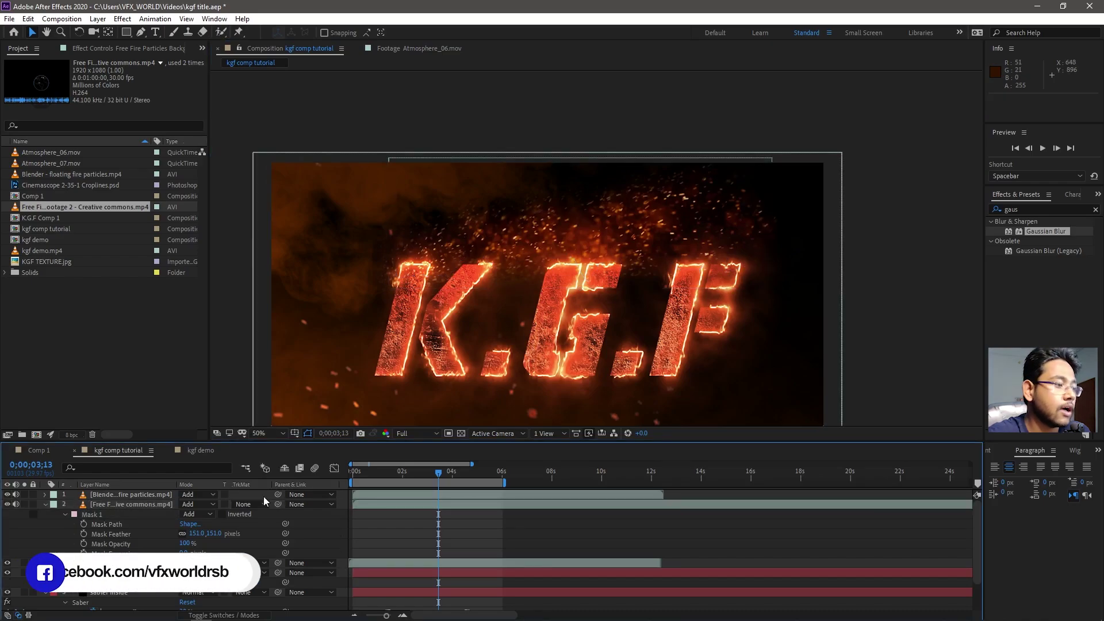
drag(212, 533, 242, 533)
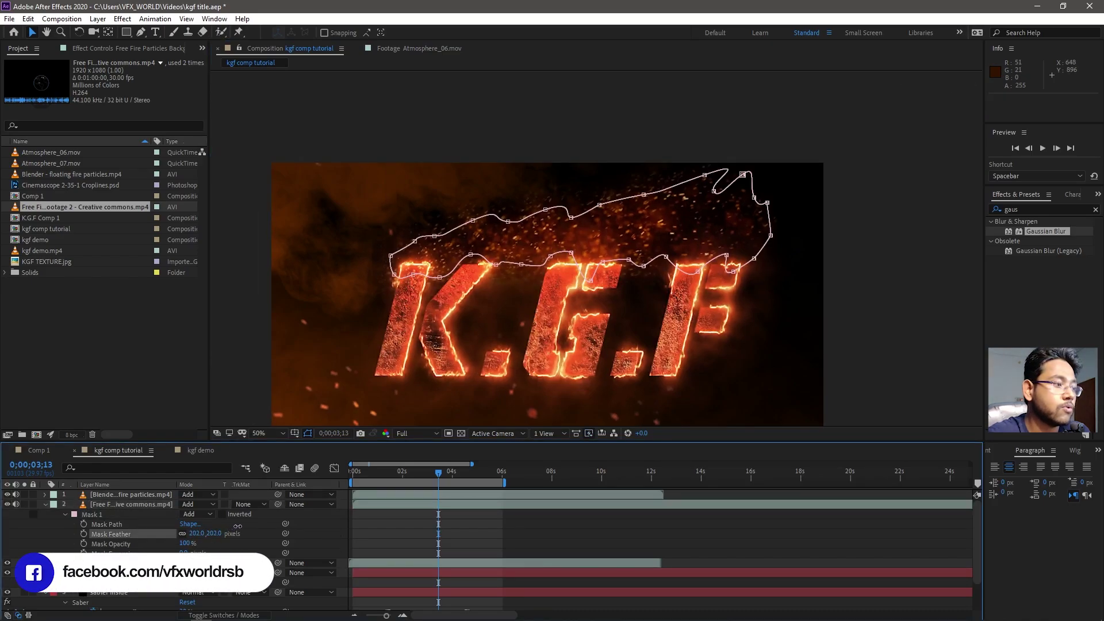
click(143, 505)
Apply Color Correction > Curves to the fire-sparks footage and pull the curve down to darken it.
click(145, 51)
right_click(85, 182)
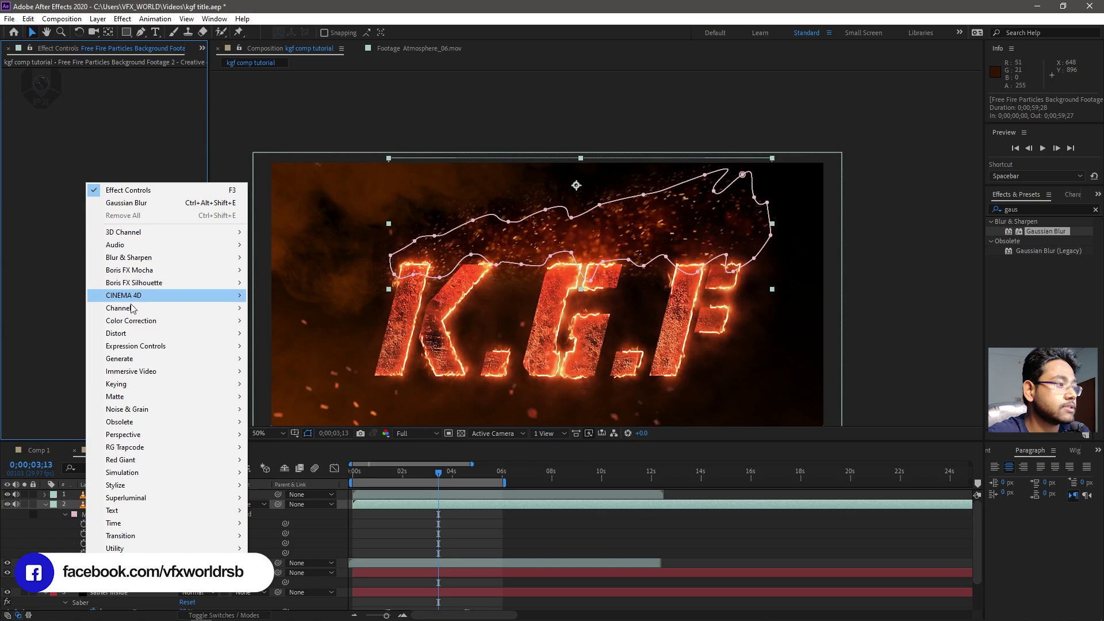
mouse_move(172, 320)
click(275, 410)
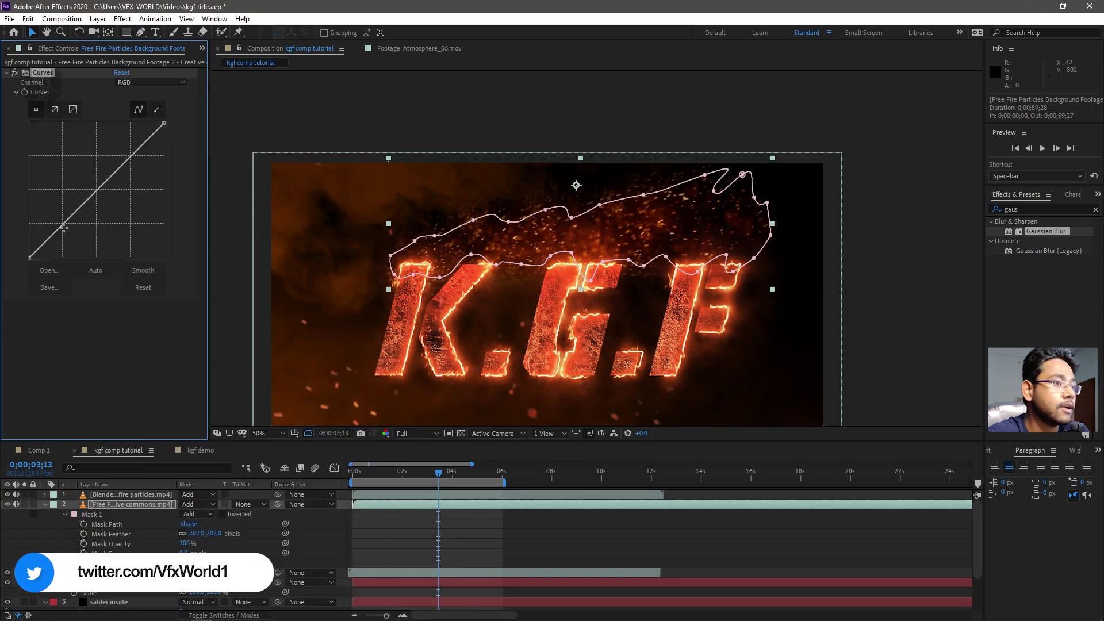
drag(64, 223, 76, 236)
drag(122, 177, 129, 167)
click(354, 526)
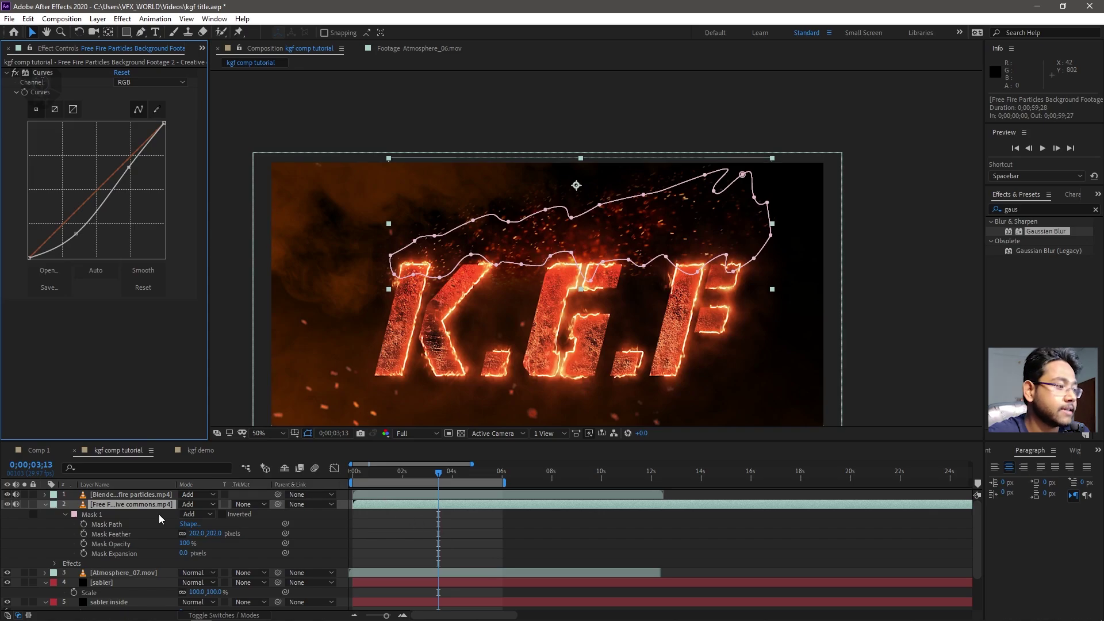
click(115, 586)
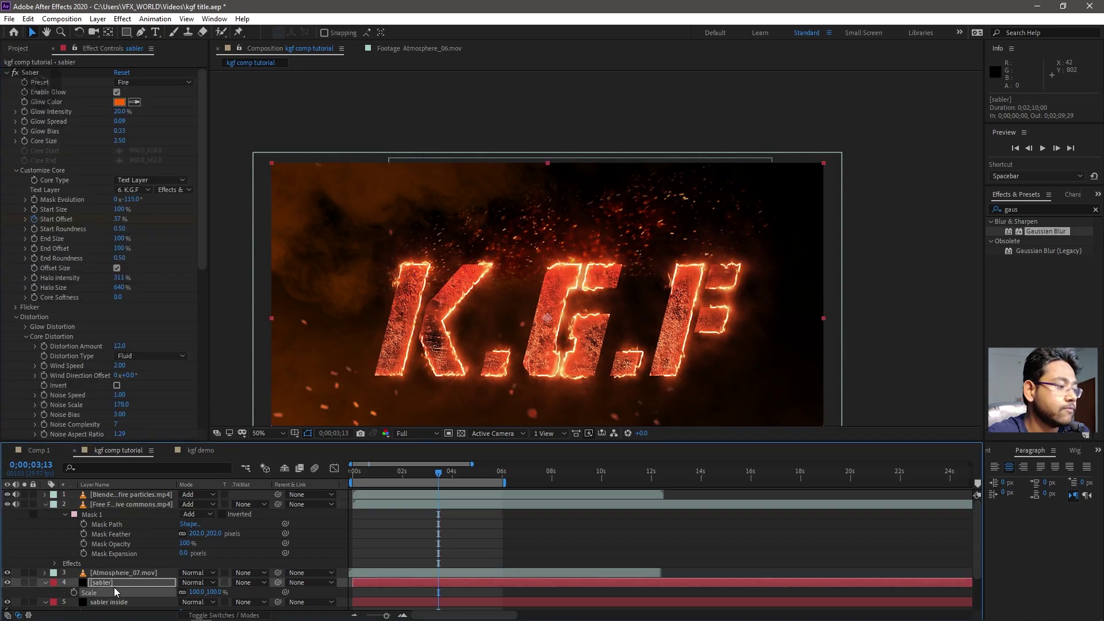
Set Saber's Glow Distortion Amount to 125 and Flicker Intensity to 10%.
scroll(118, 374, down, 3)
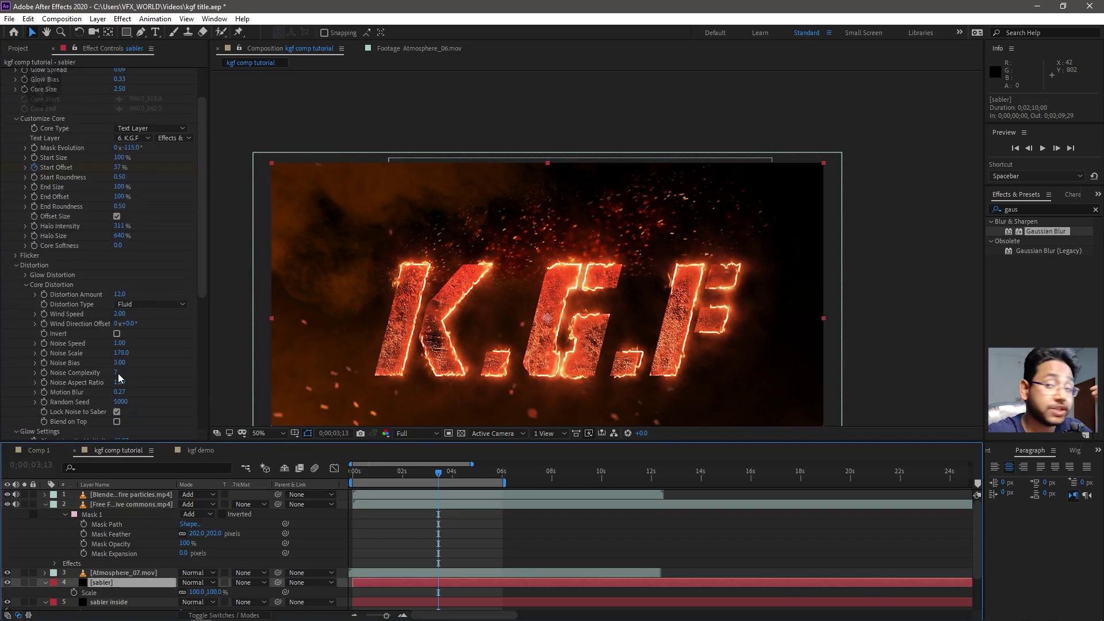
click(25, 274)
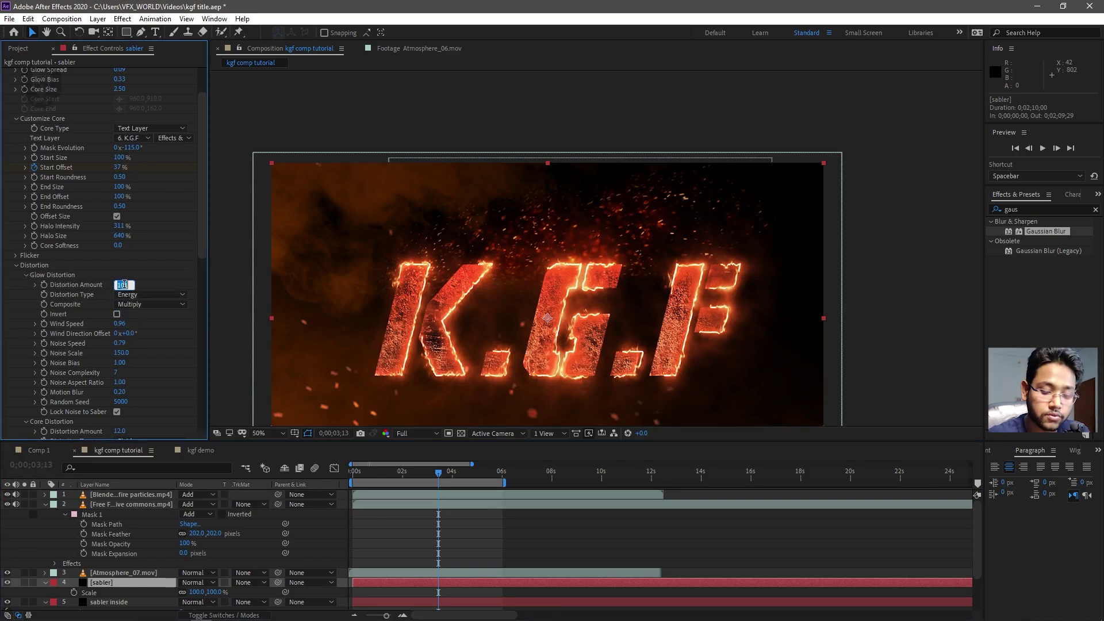
text(5)
key(Return)
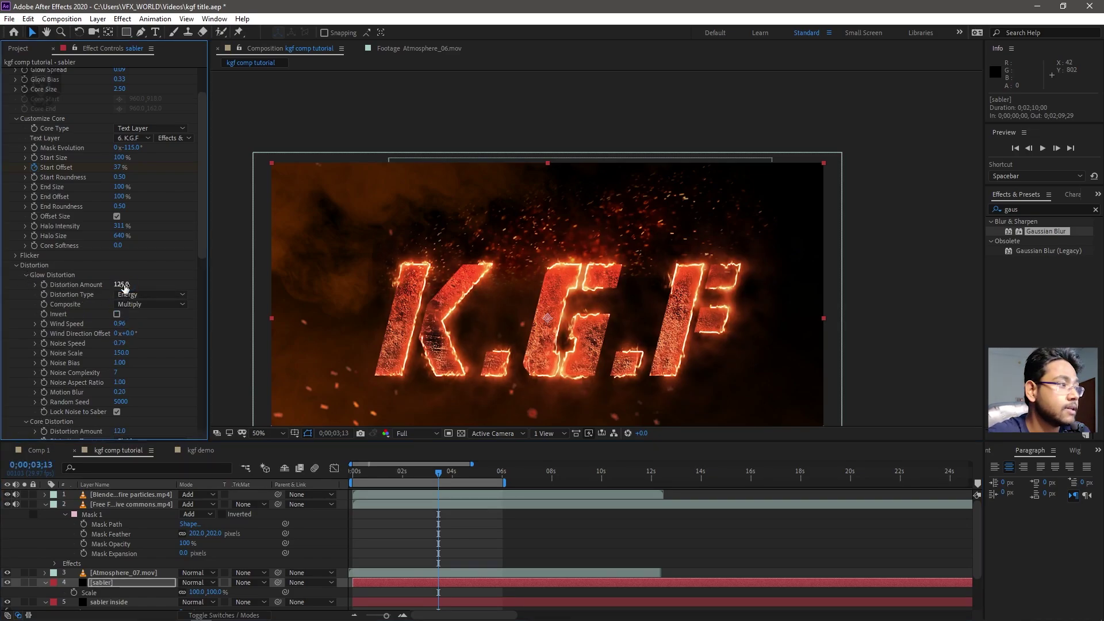
click(16, 255)
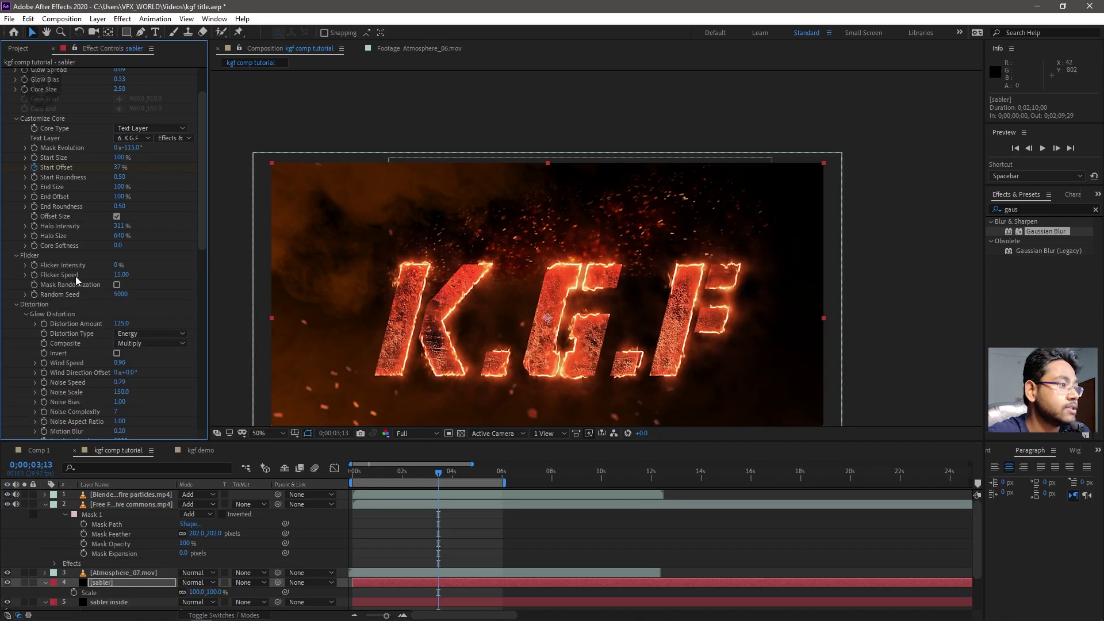
click(119, 264)
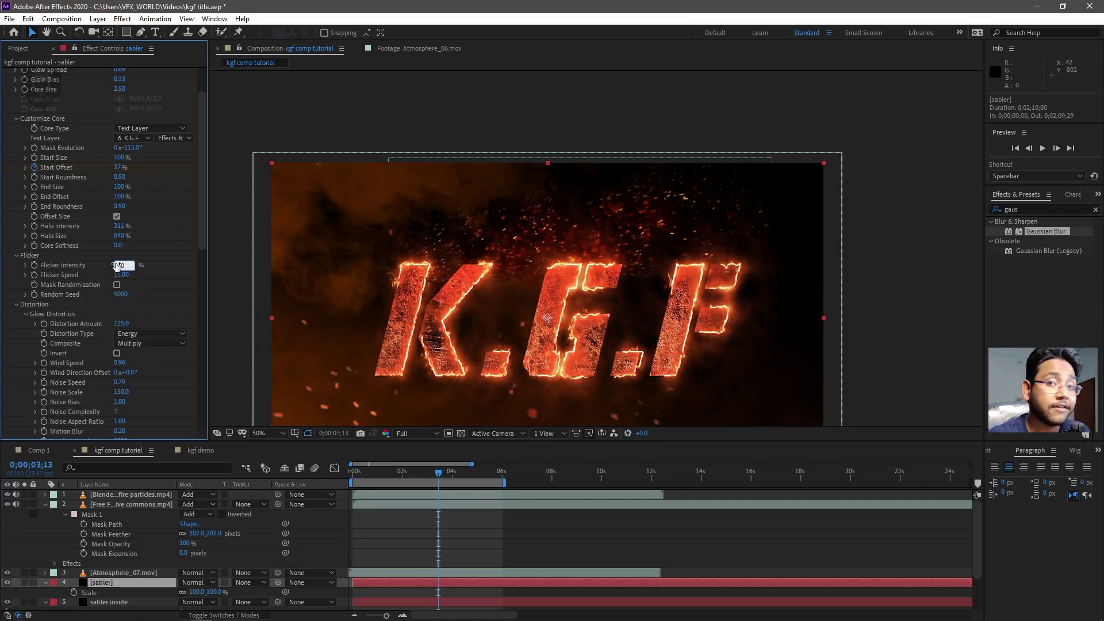
key(Return)
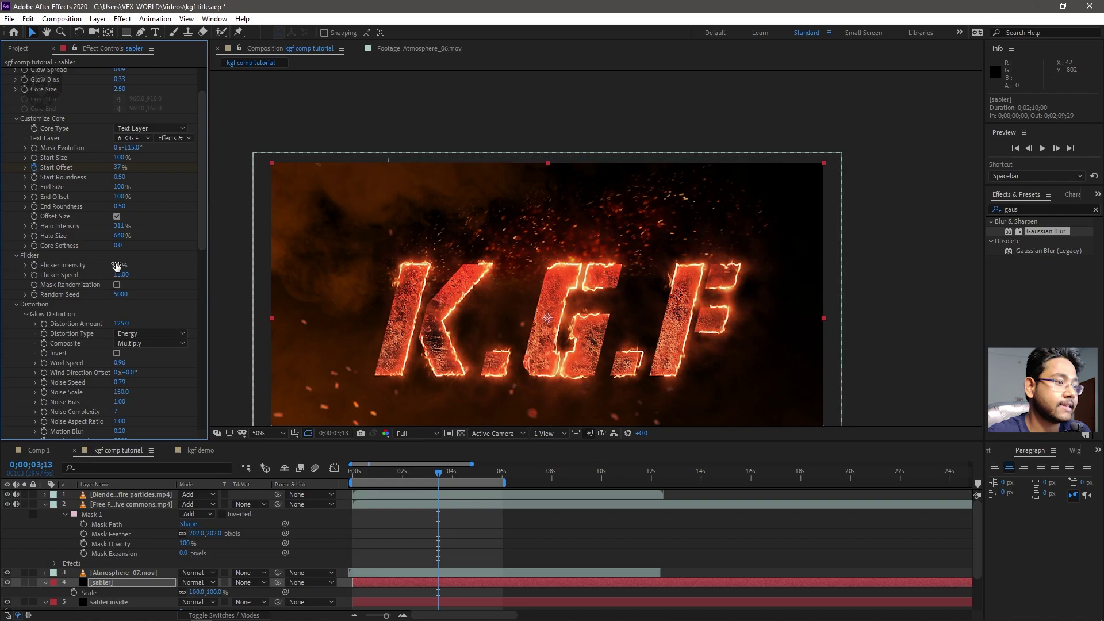
Lower Glow Intensity slightly, enlarge Glow 2 Size, set Core Size 2.10 and Halo Intensity 400%.
scroll(95, 309, down, 10)
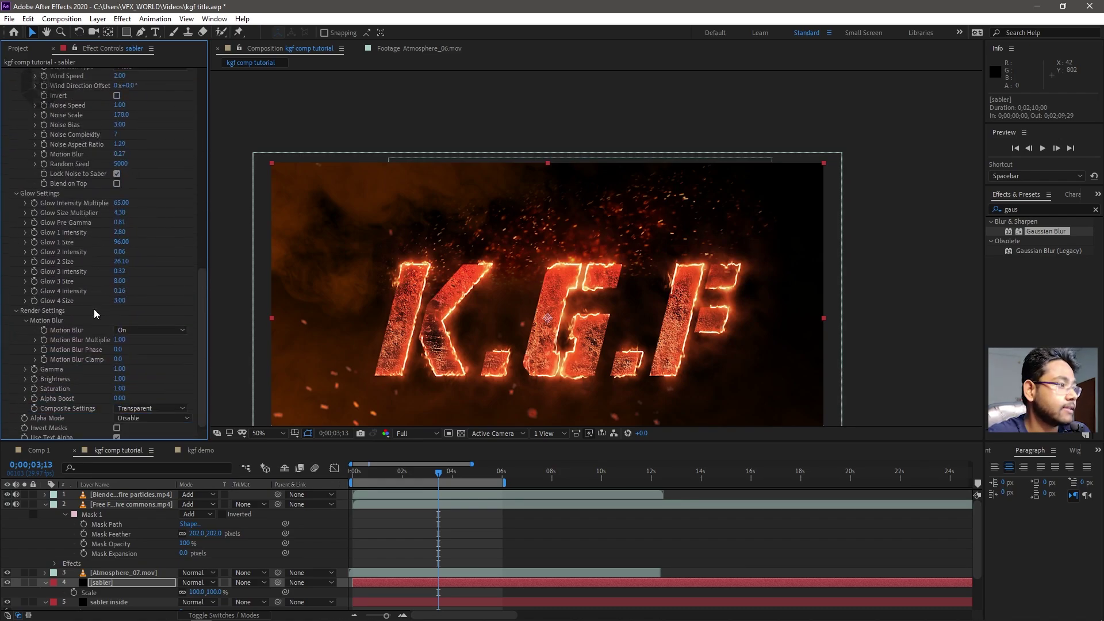
drag(128, 199, 108, 209)
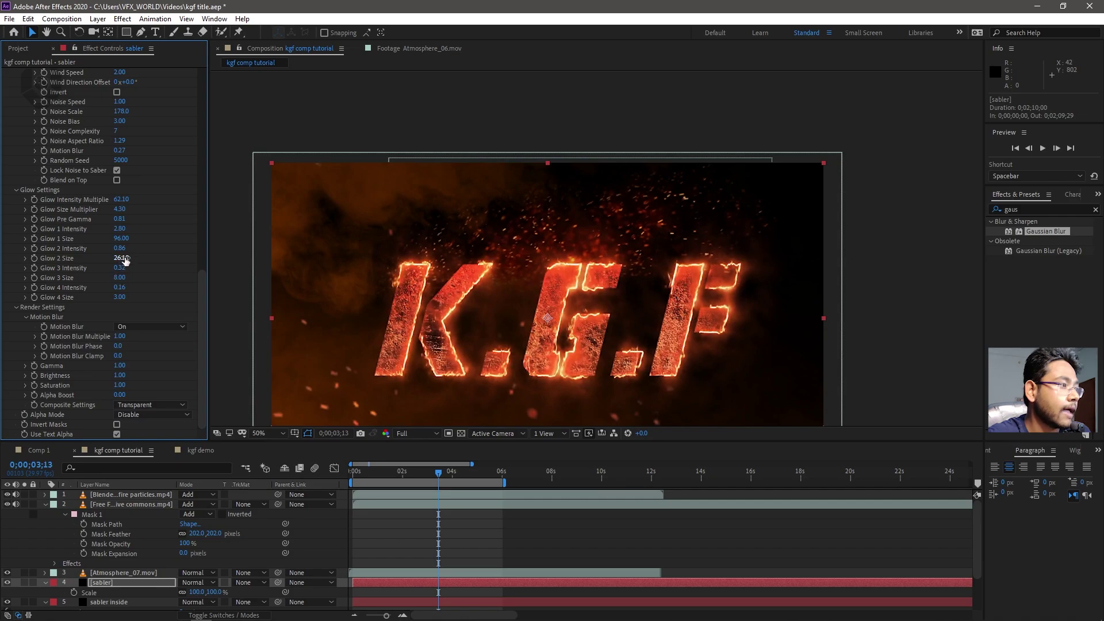
drag(126, 262, 133, 259)
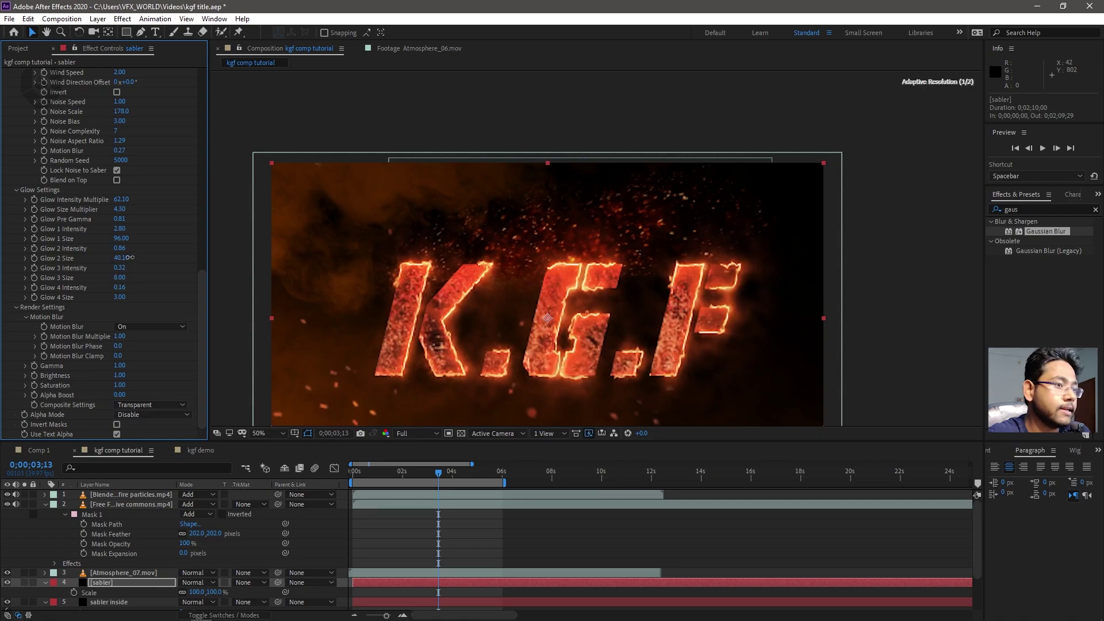
scroll(55, 295, up, 10)
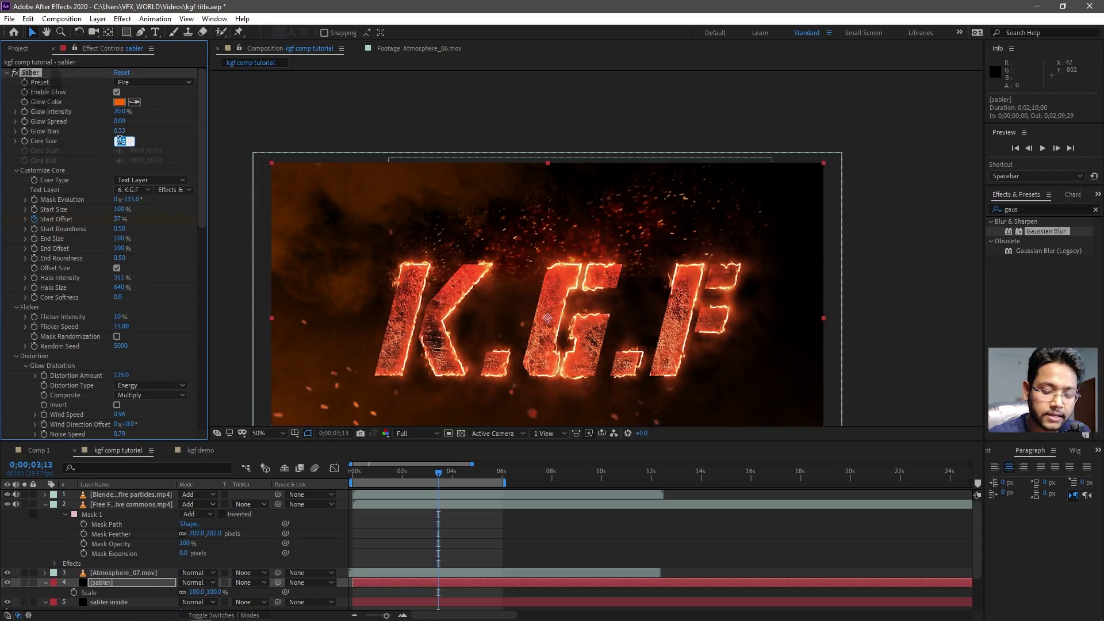
key(Return)
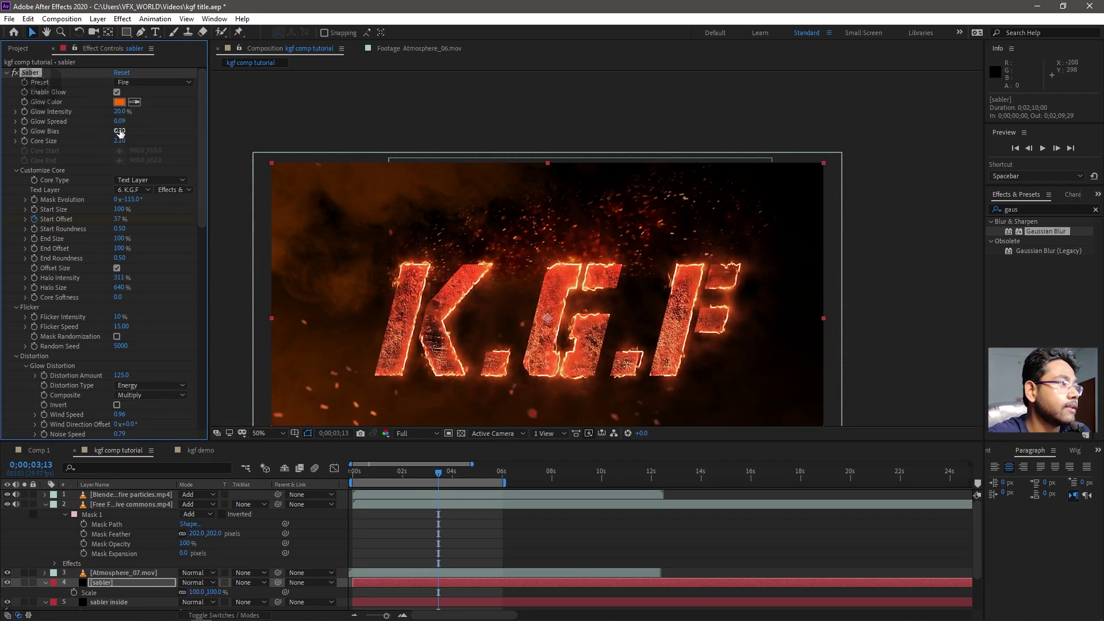
scroll(105, 302, down, 1)
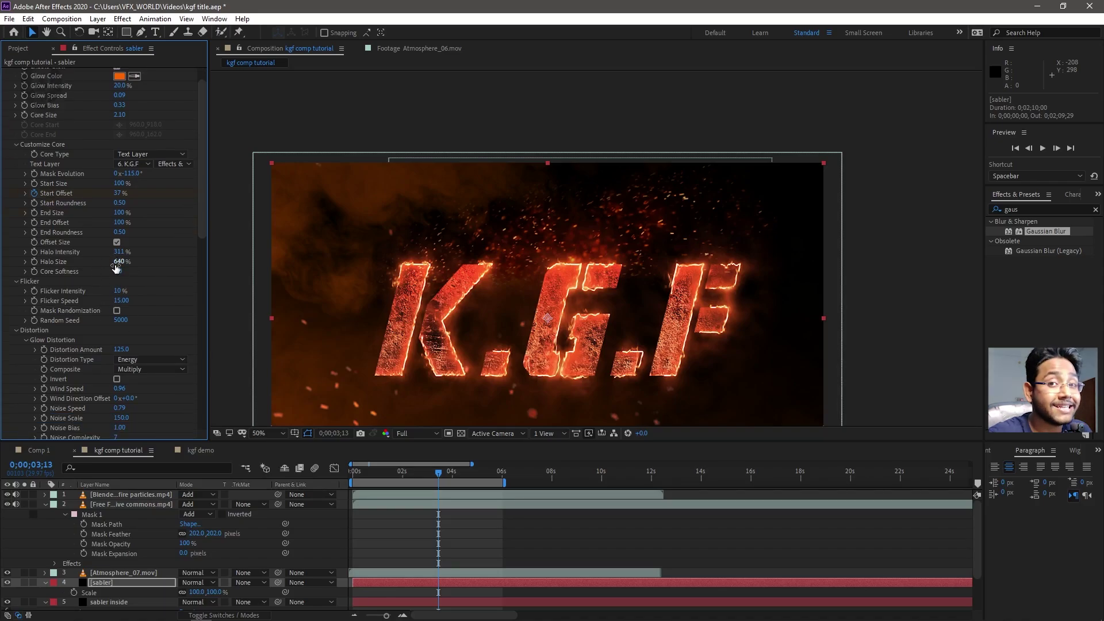
click(120, 252)
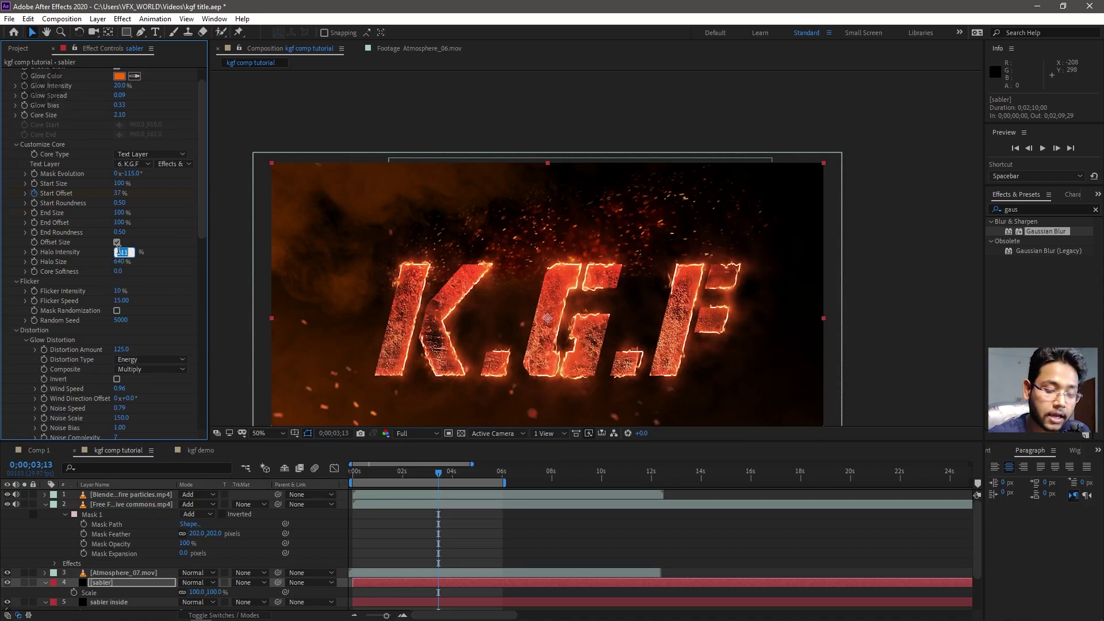
text(400)
key(Return)
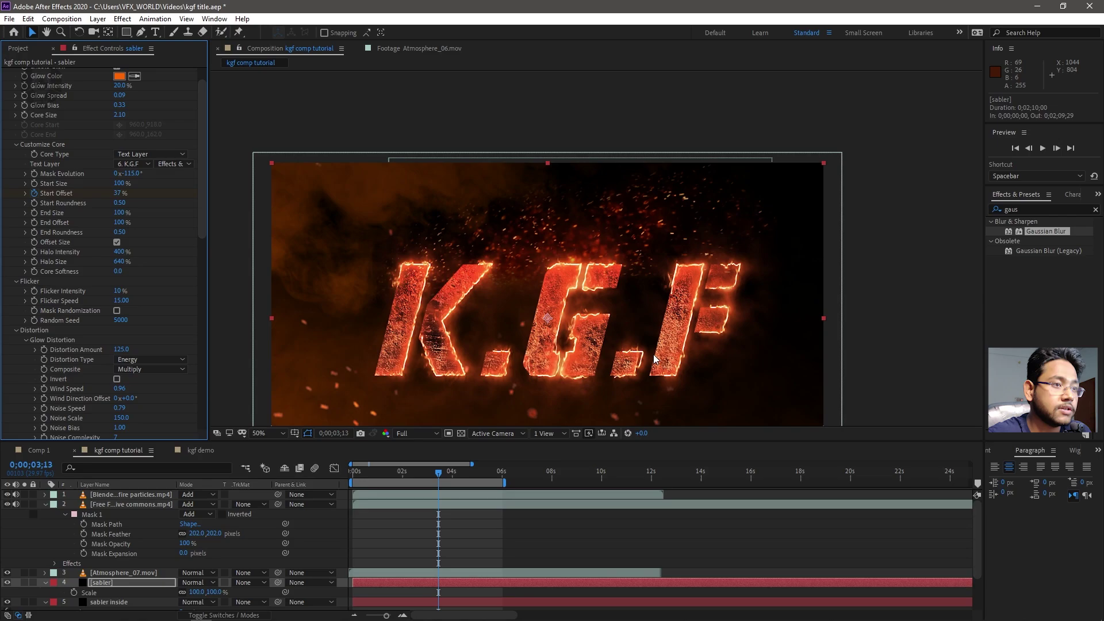
click(267, 432)
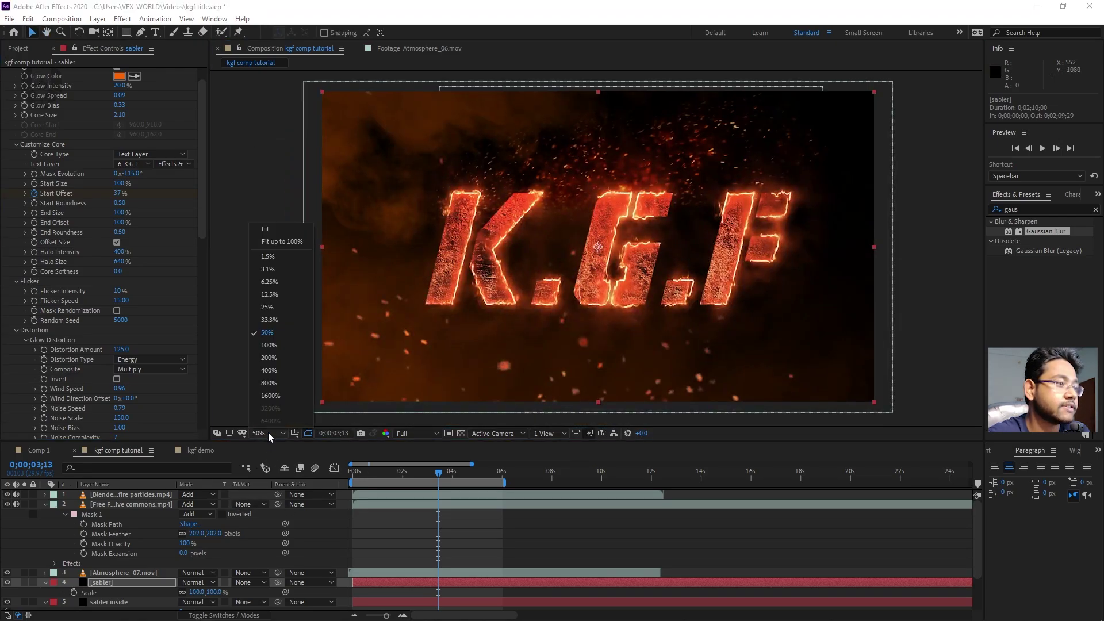
click(293, 228)
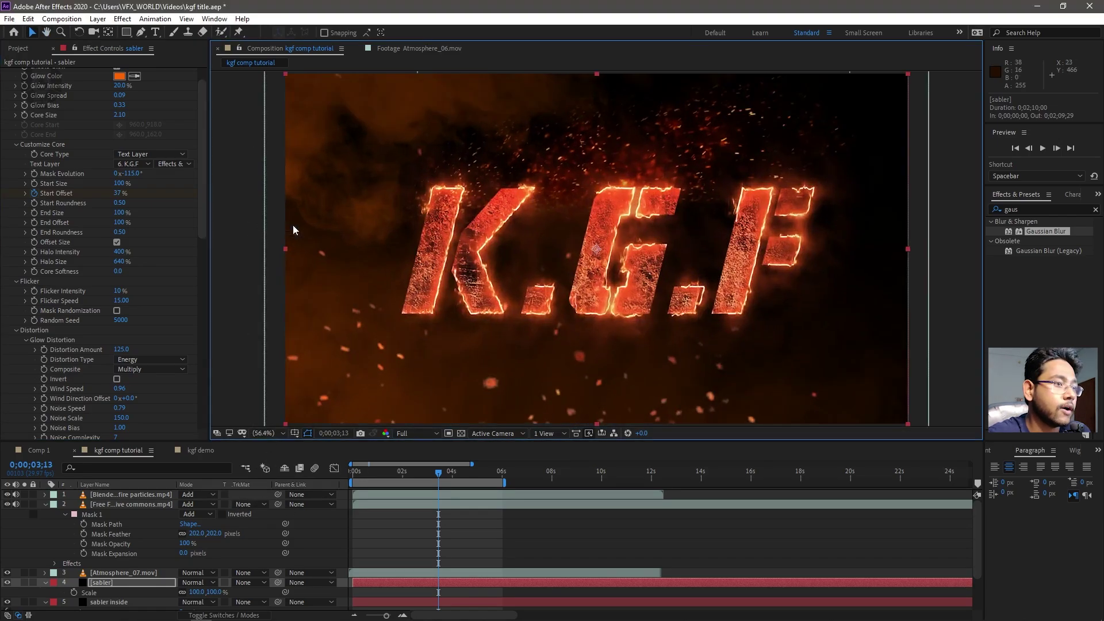
Collapse the layer properties and add a top adjustment layer renamed 'heat distortion'.
click(45, 504)
click(46, 524)
click(46, 535)
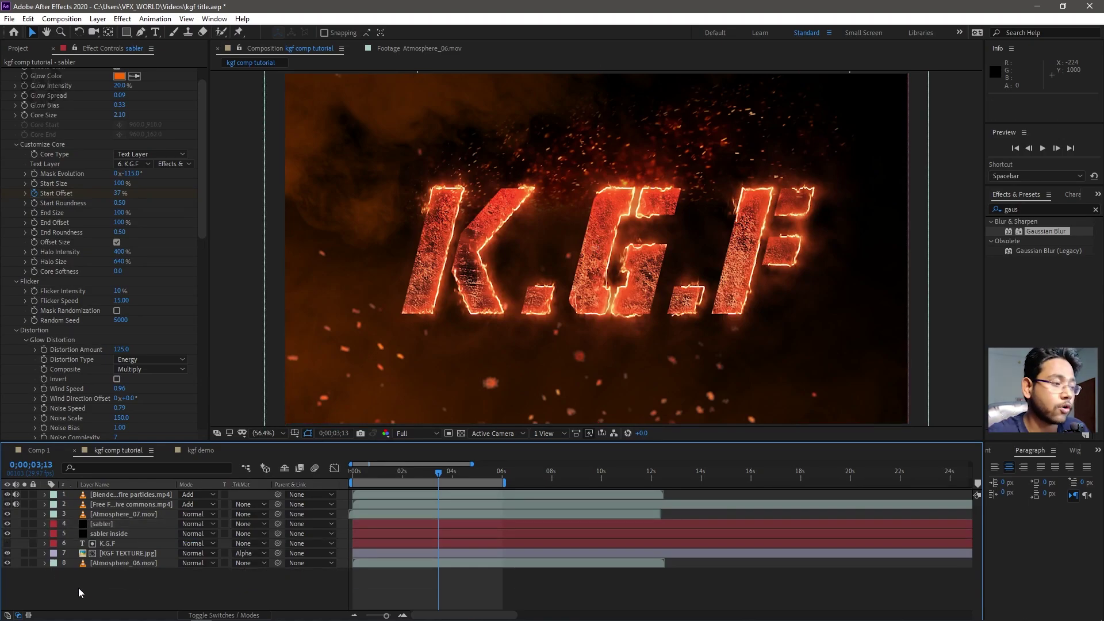
right_click(92, 601)
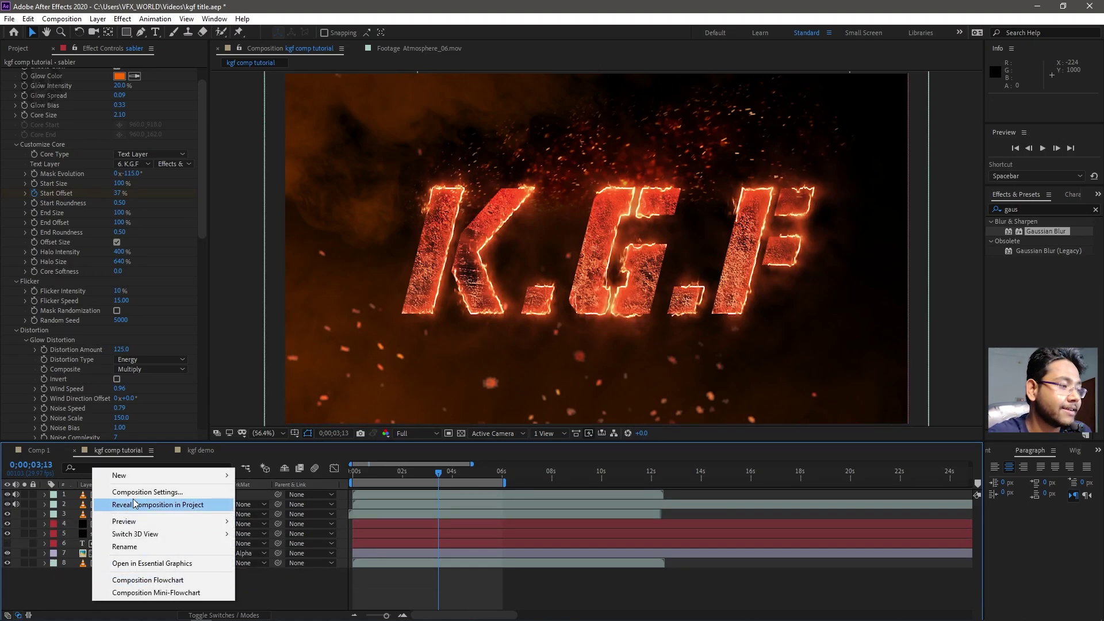
right_click(162, 600)
mouse_move(222, 469)
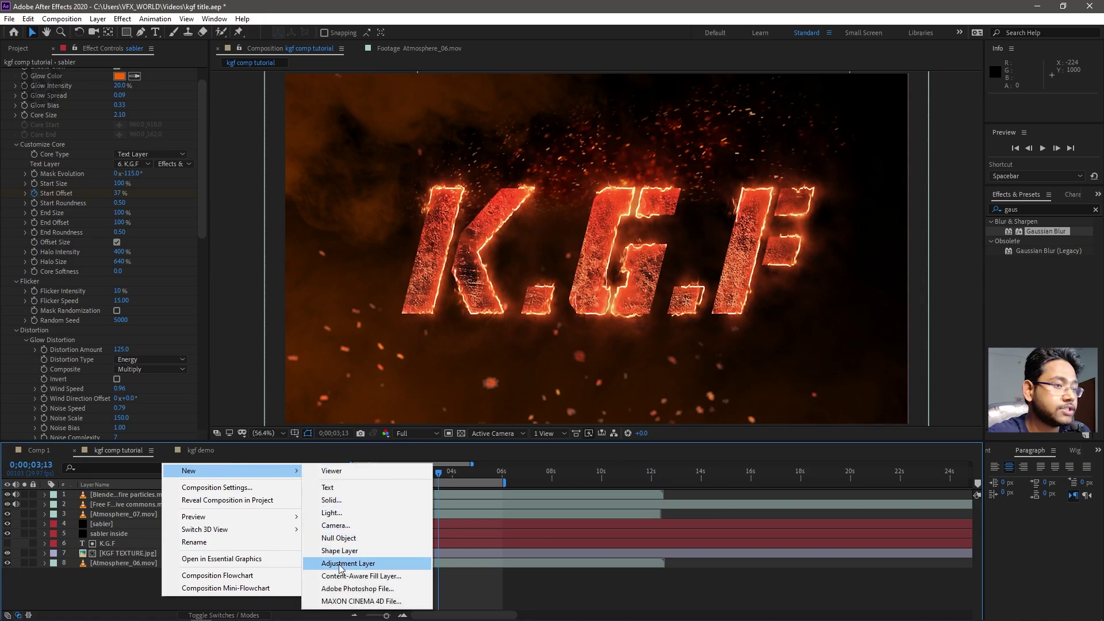
click(368, 564)
right_click(152, 496)
click(190, 492)
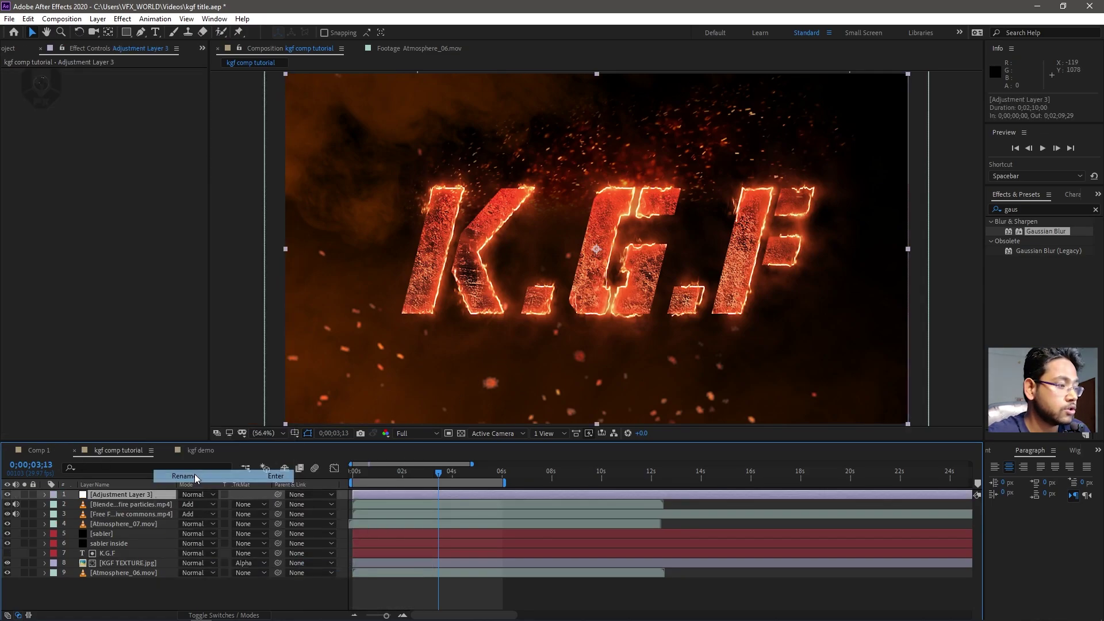
text(hea)
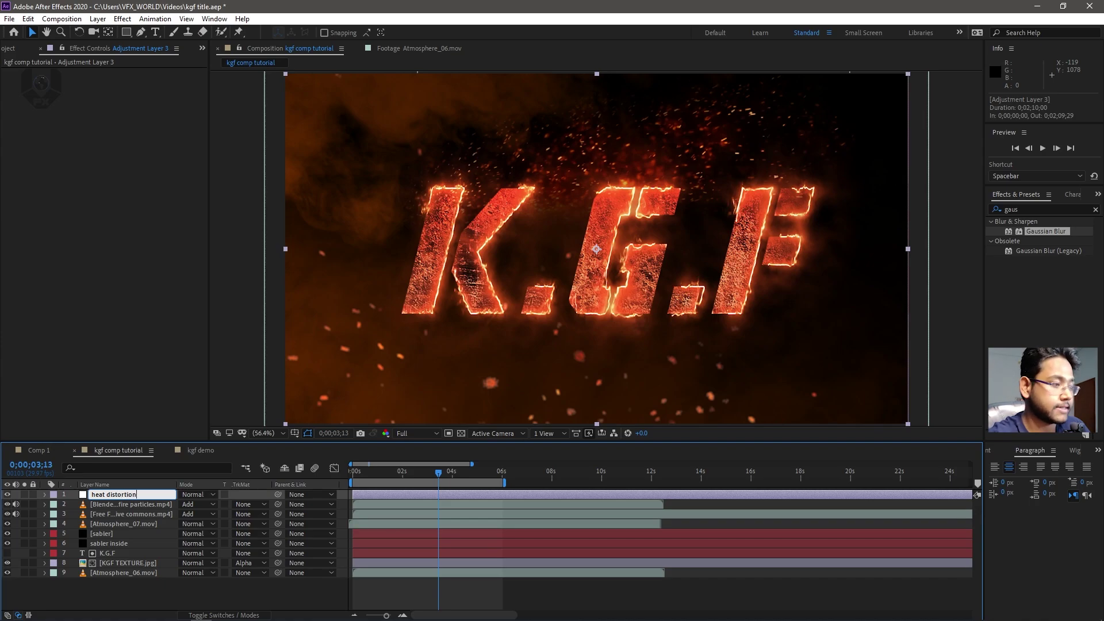
text(t distortion)
Apply Heat Distortion to the heat distortion layer with Distortion Amount 5 and Heat Amount 22.
key(Return)
right_click(146, 495)
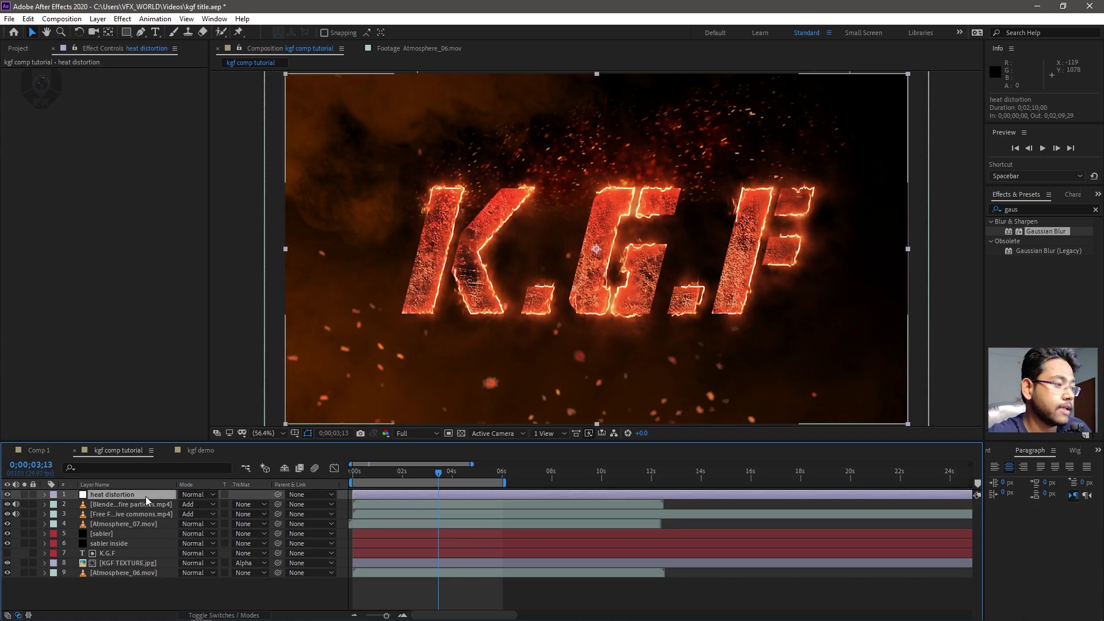
mouse_move(253, 337)
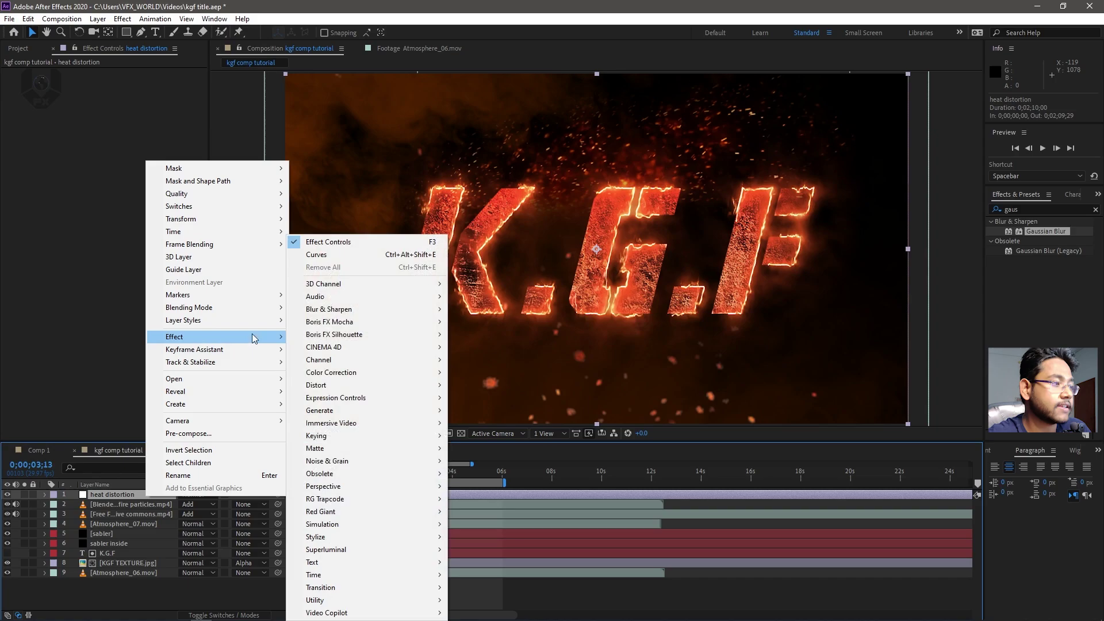
mouse_move(357, 612)
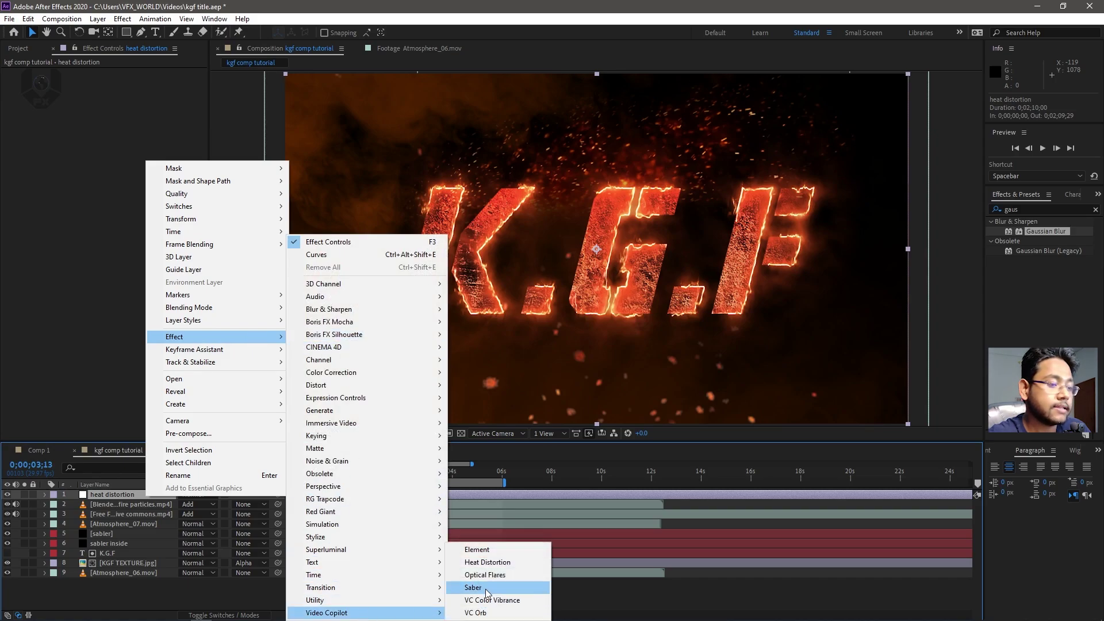
click(522, 564)
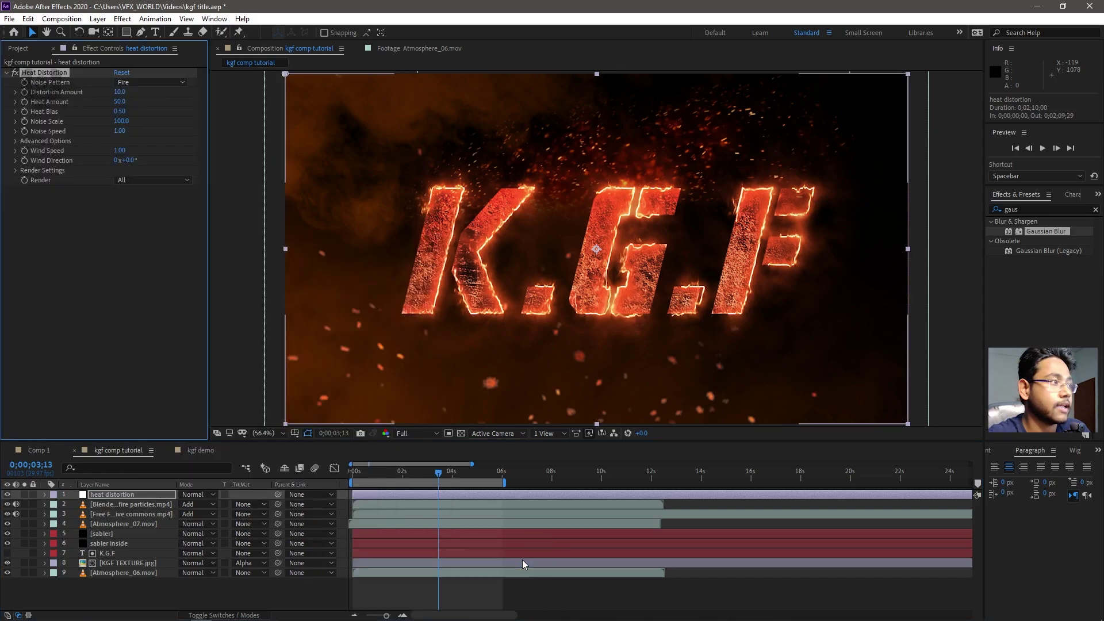
key(slash)
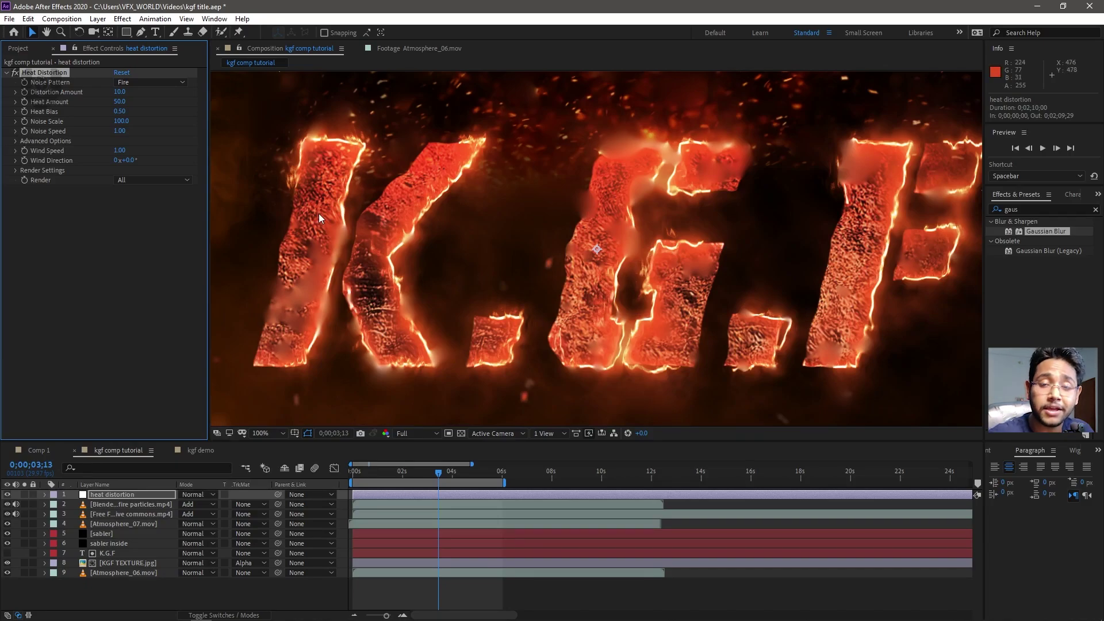
click(122, 93)
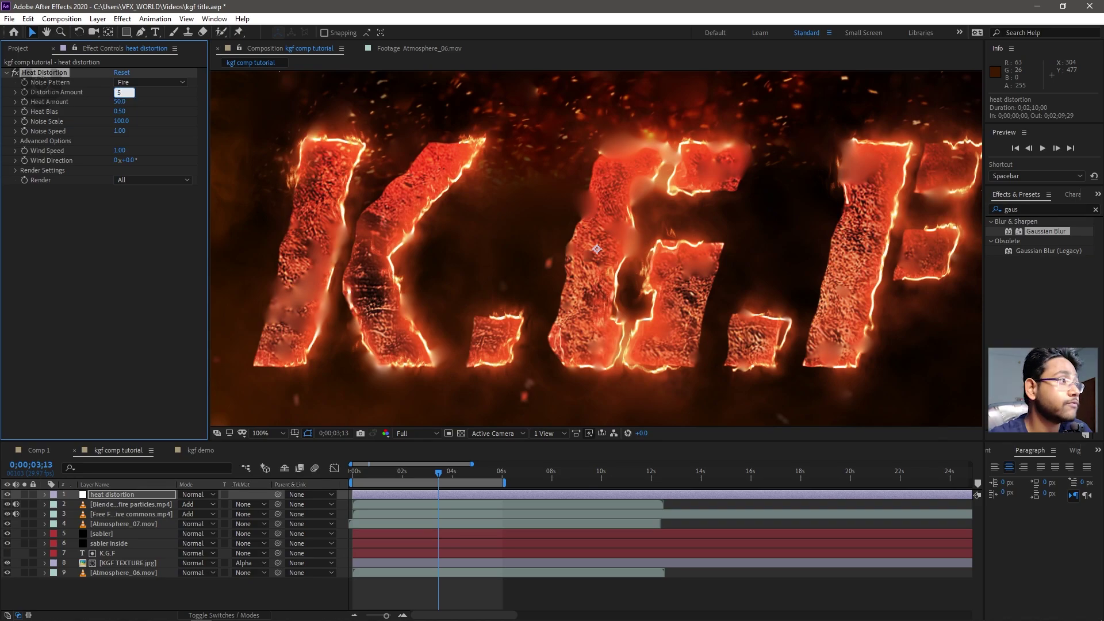
key(Return)
click(119, 102)
text(2)
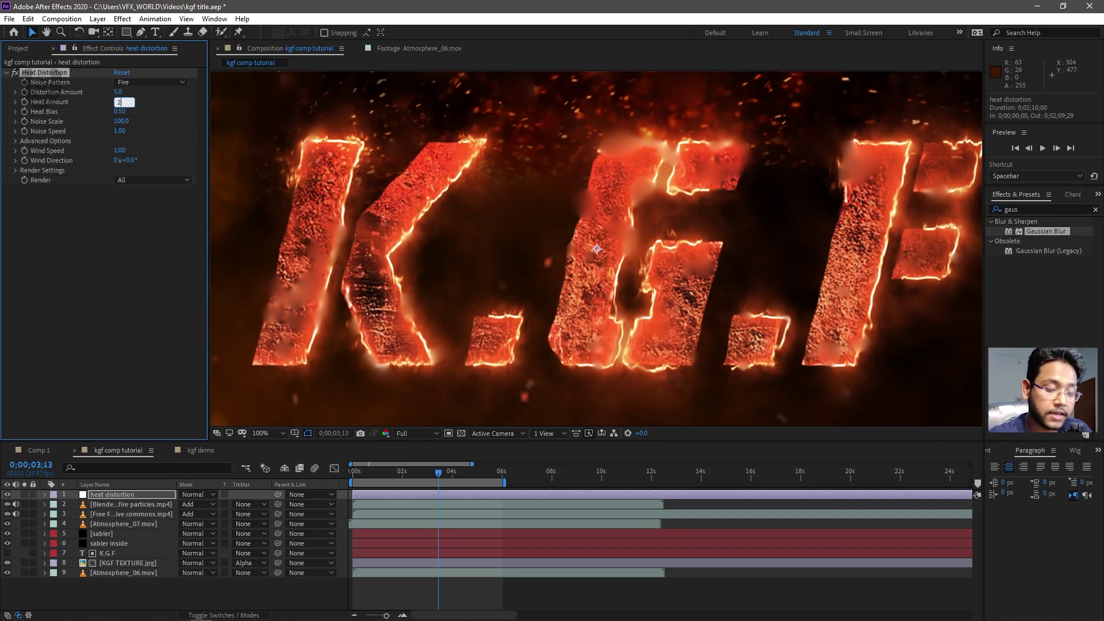
text(2)
key(Return)
Compare the frame at 02;14 against the kgf demo reference composition.
key(comma)
drag(430, 471, 414, 478)
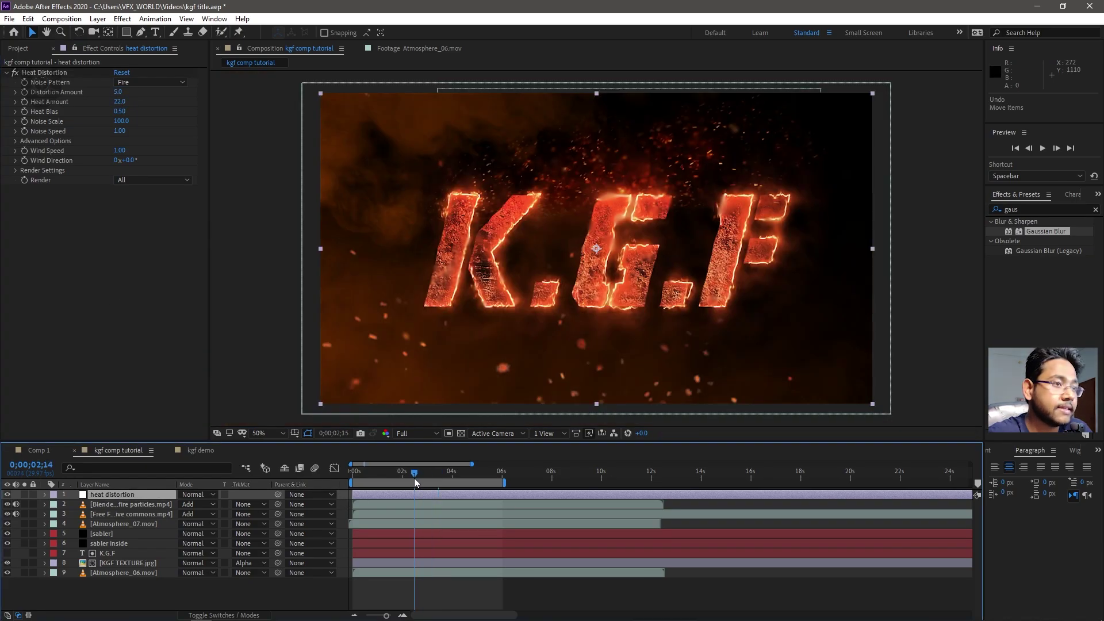
click(218, 453)
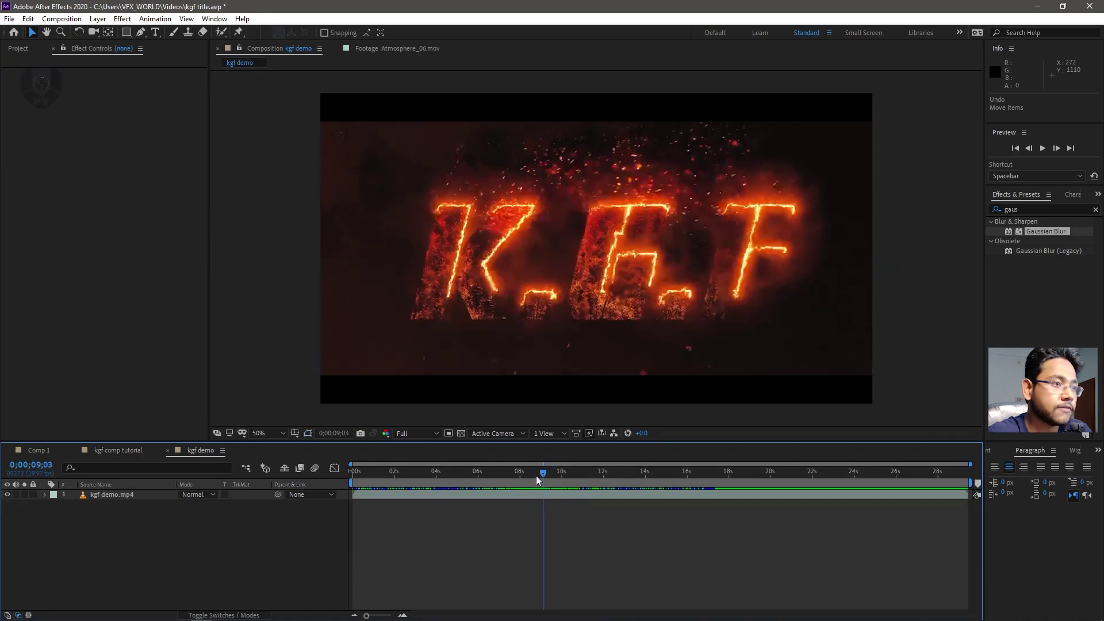
key(Page_Up)
click(513, 217)
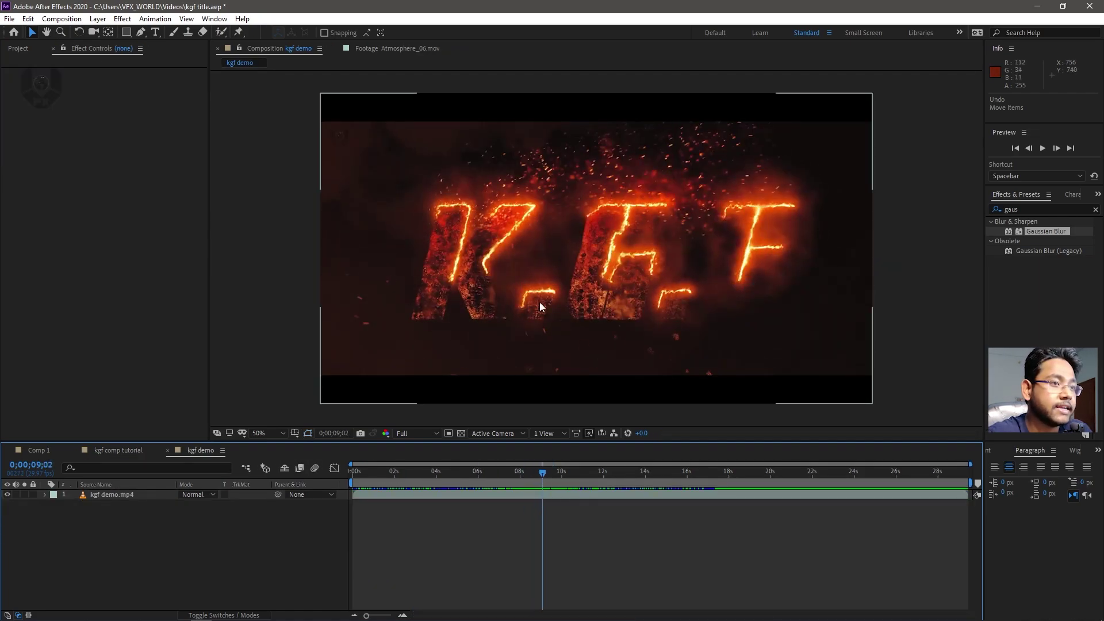
click(124, 453)
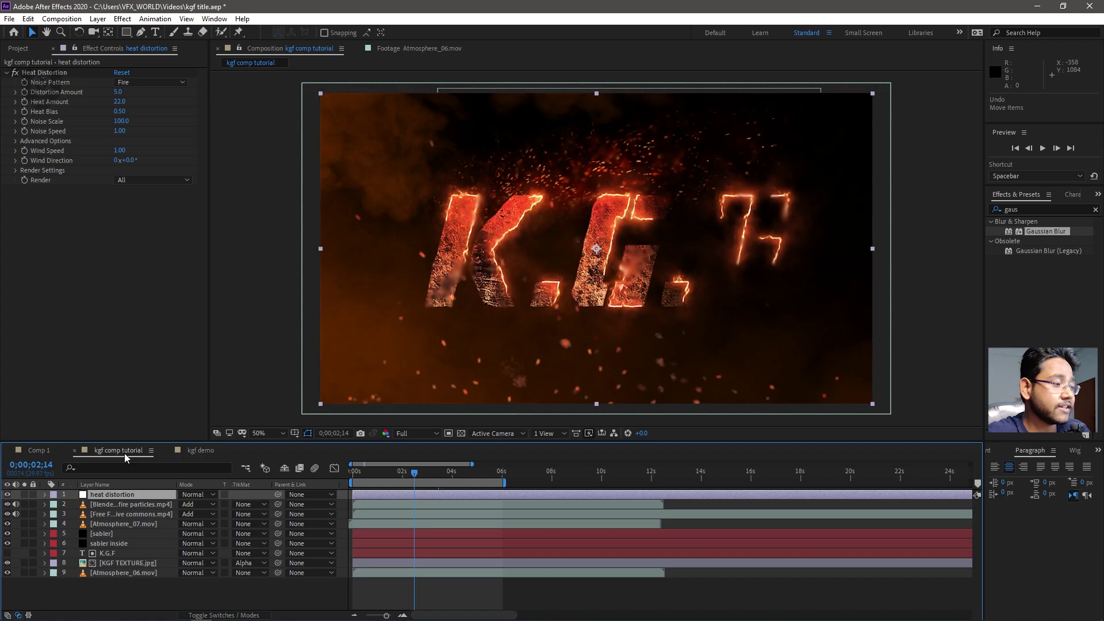
Pre-compose all nine layers into Pre-comp 1 and add an adjustment layer above it.
drag(104, 595, 161, 492)
right_click(160, 492)
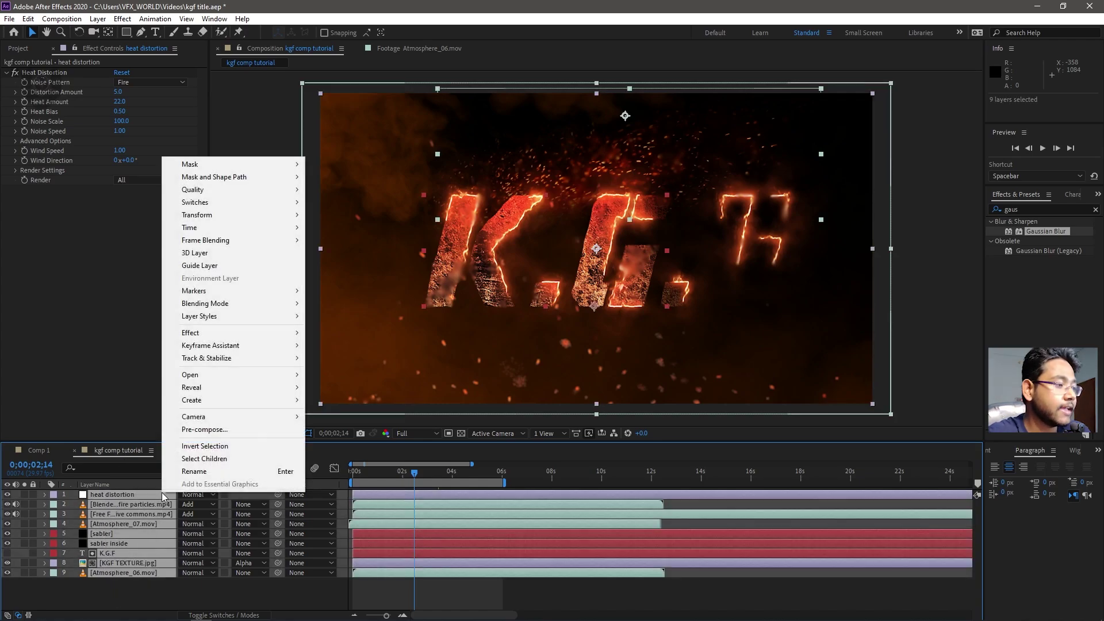
click(205, 430)
click(574, 391)
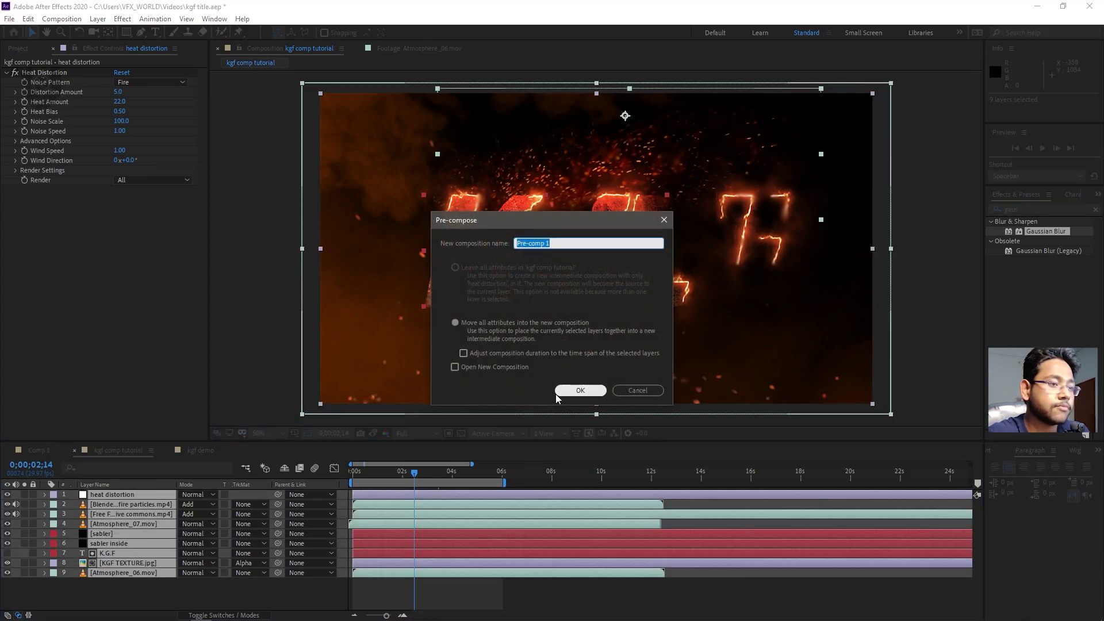
right_click(135, 559)
mouse_move(173, 433)
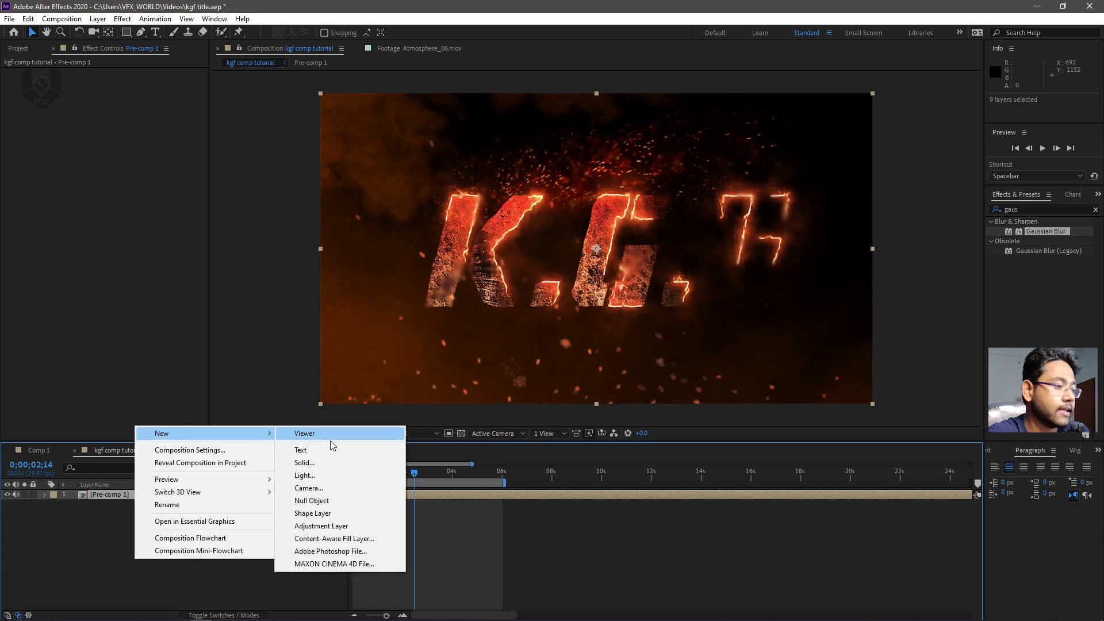
click(325, 526)
Apply Lumetri Color to the adjustment layer, raising Contrast to 113 and Shadows to -38.
right_click(72, 144)
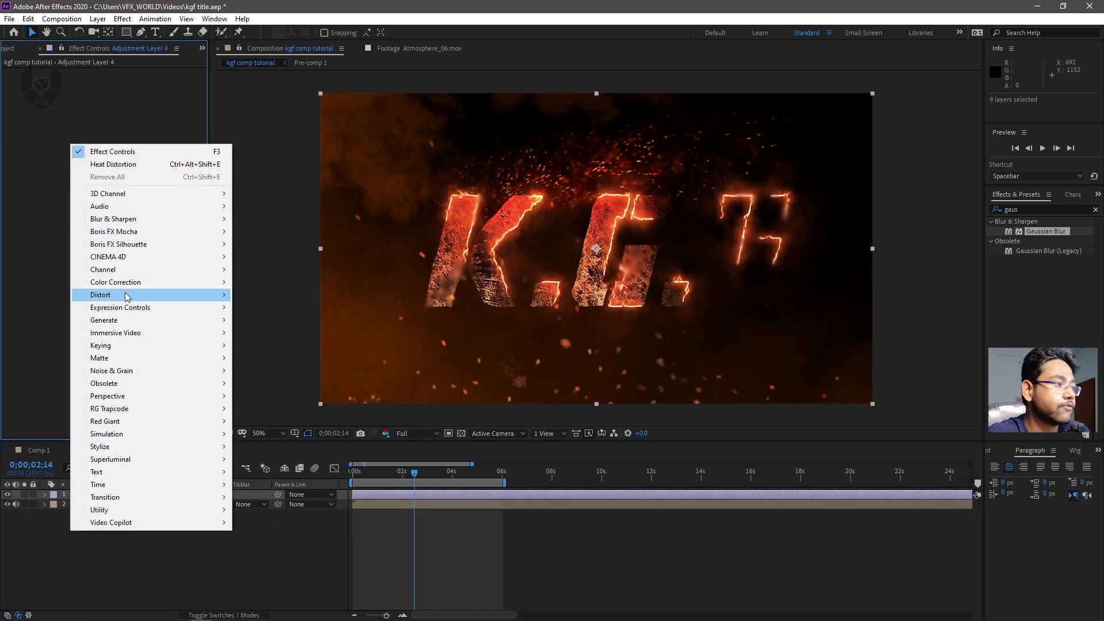
mouse_move(127, 283)
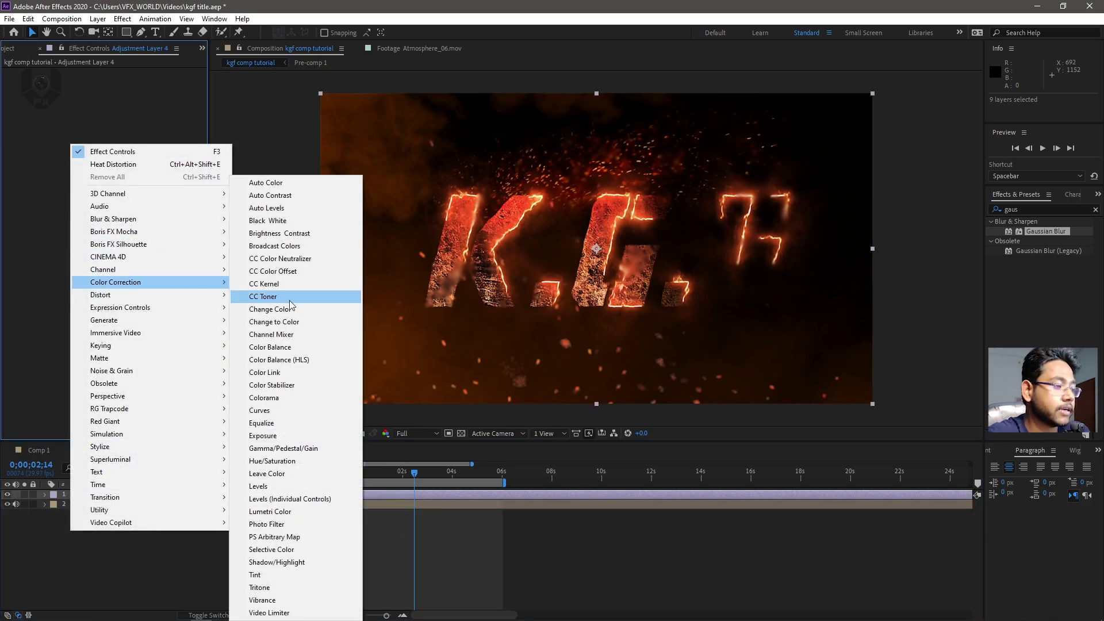
click(275, 511)
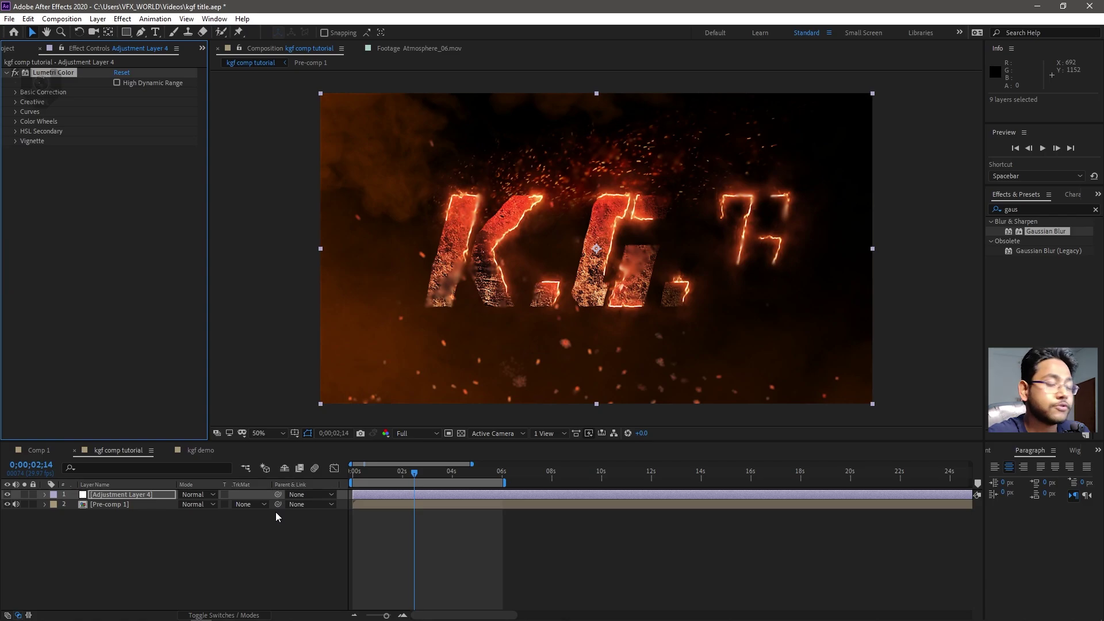
click(16, 93)
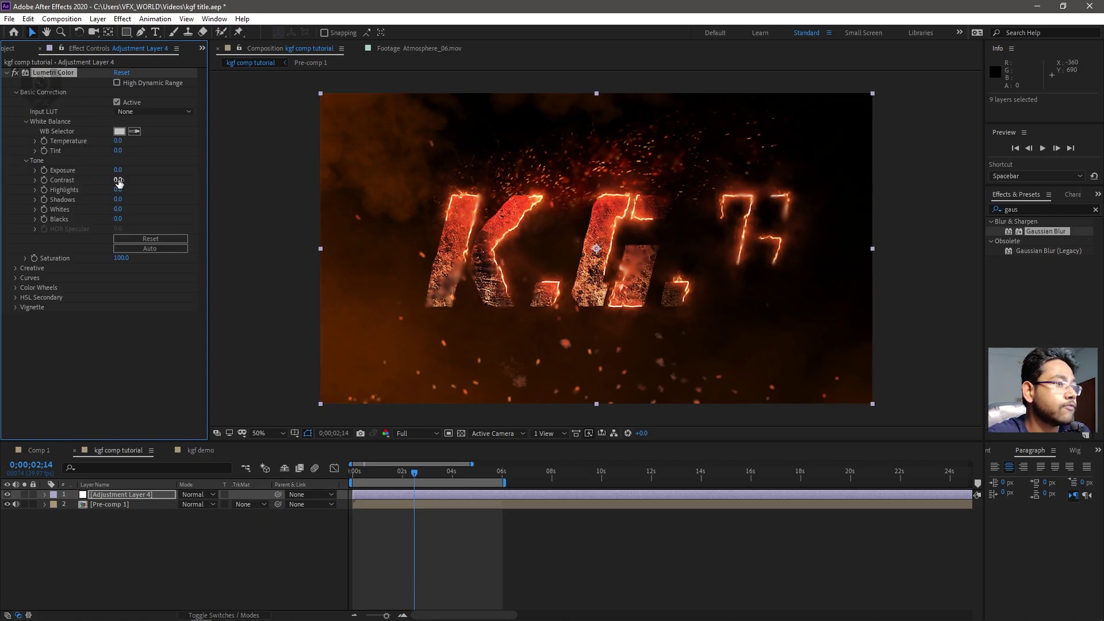
drag(117, 180, 197, 180)
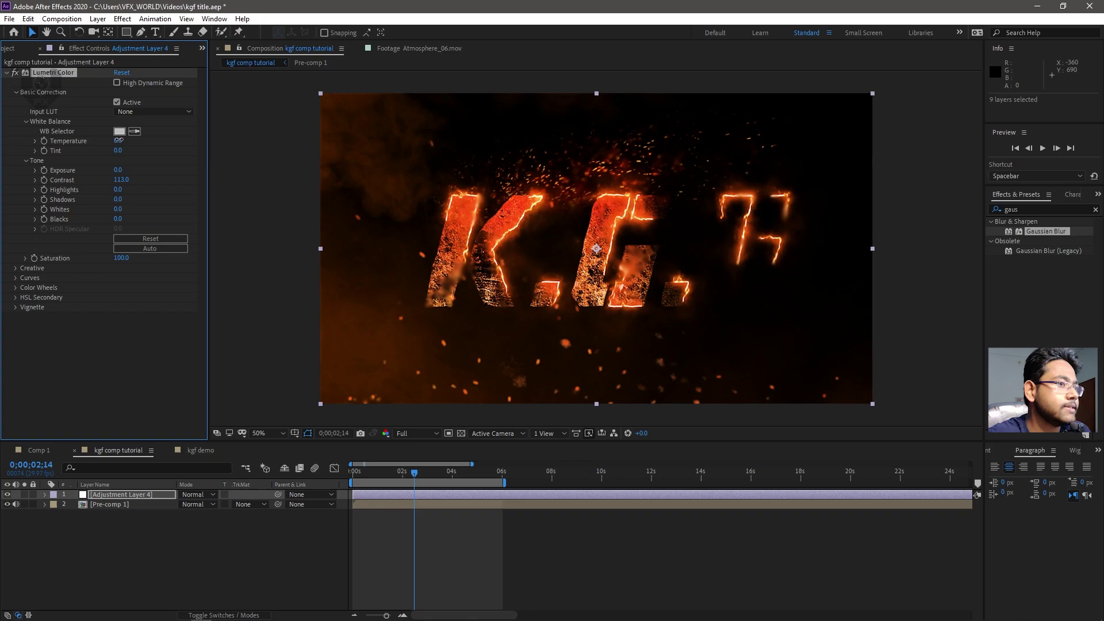
drag(118, 199, 105, 201)
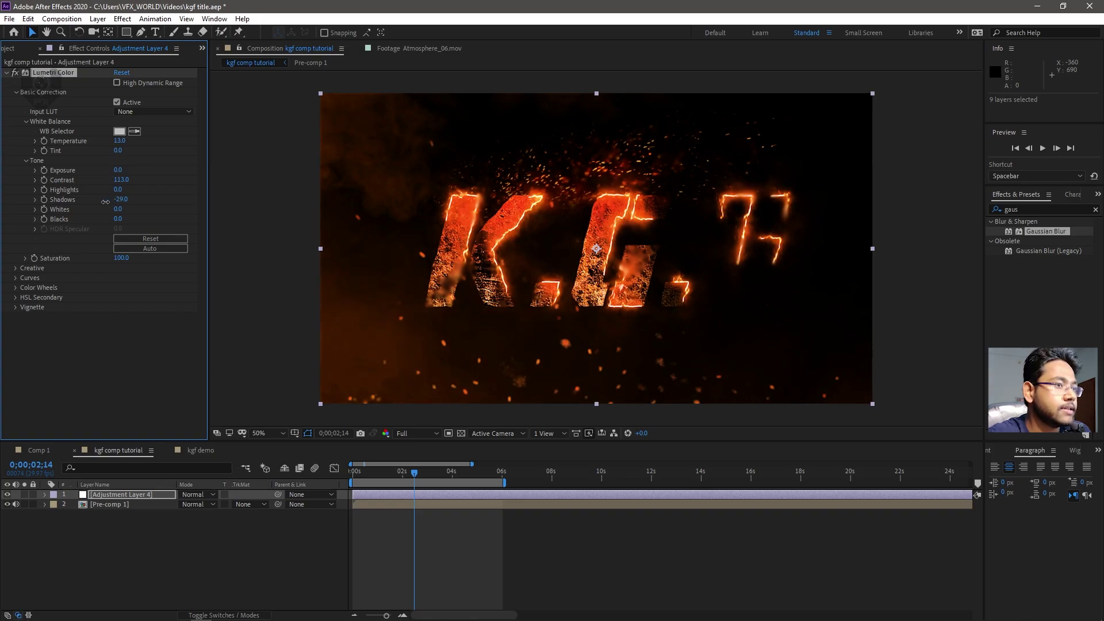
Set Lumetri's Creative Faded Film to 25 and open Pre-comp 1.
click(16, 268)
click(119, 311)
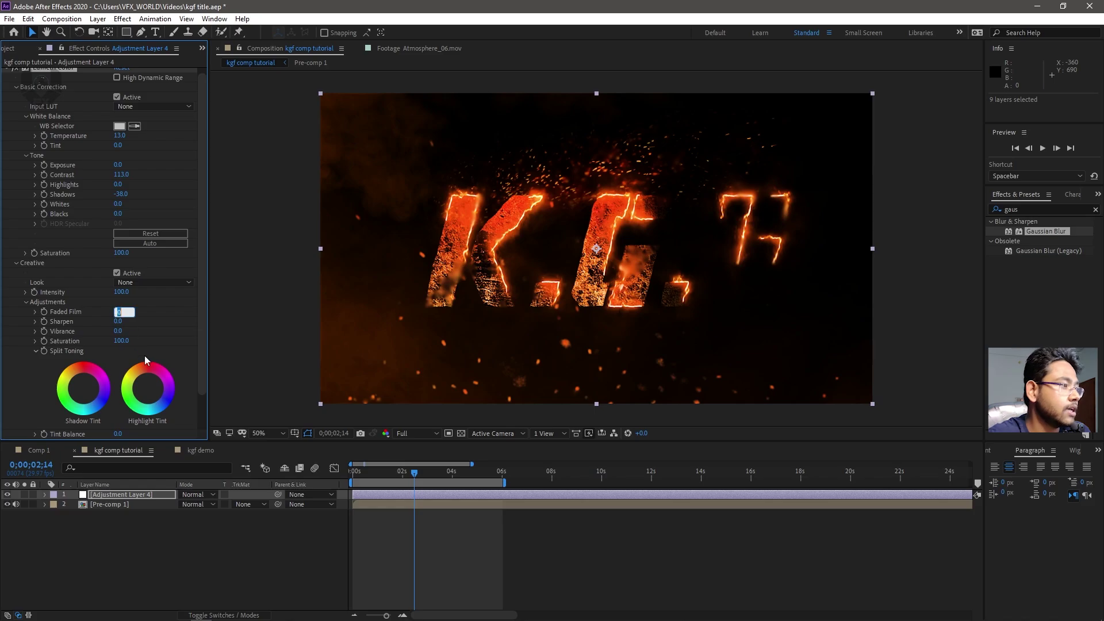
text(25)
key(Return)
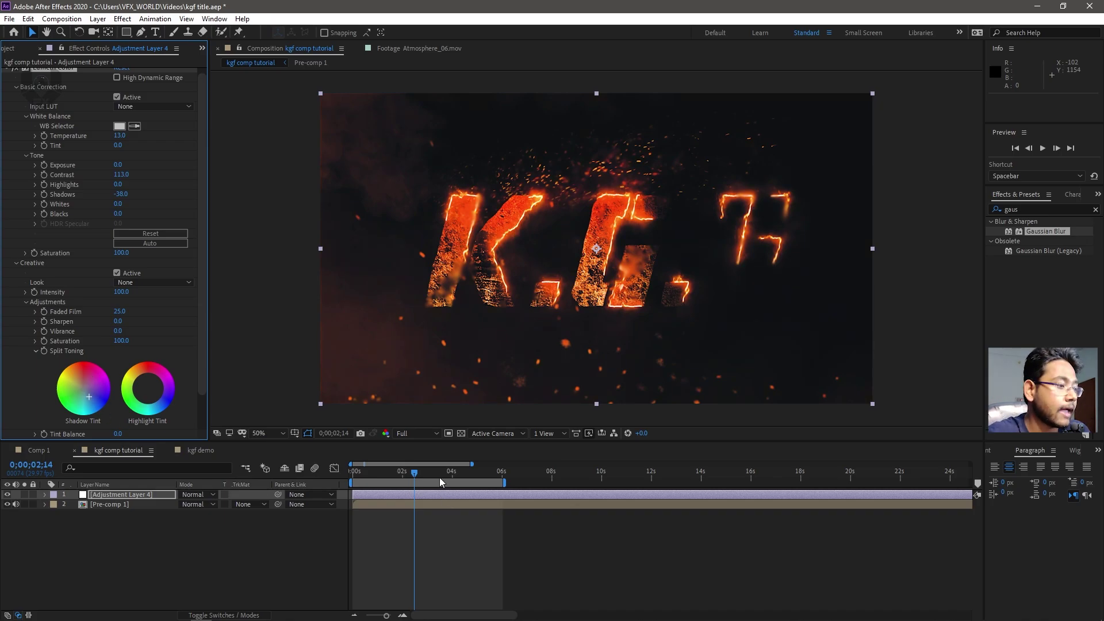
double_click(153, 504)
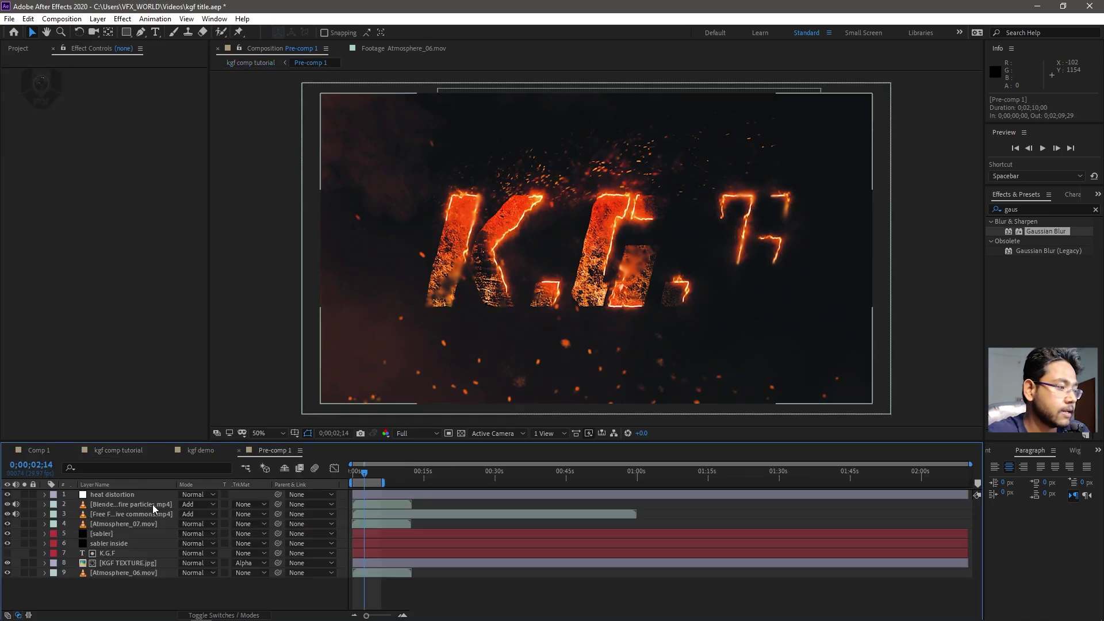
Enable motion blur on all nine Pre-comp 1 layers, then return to the kgf comp tutorial composition.
click(249, 613)
drag(224, 572, 226, 496)
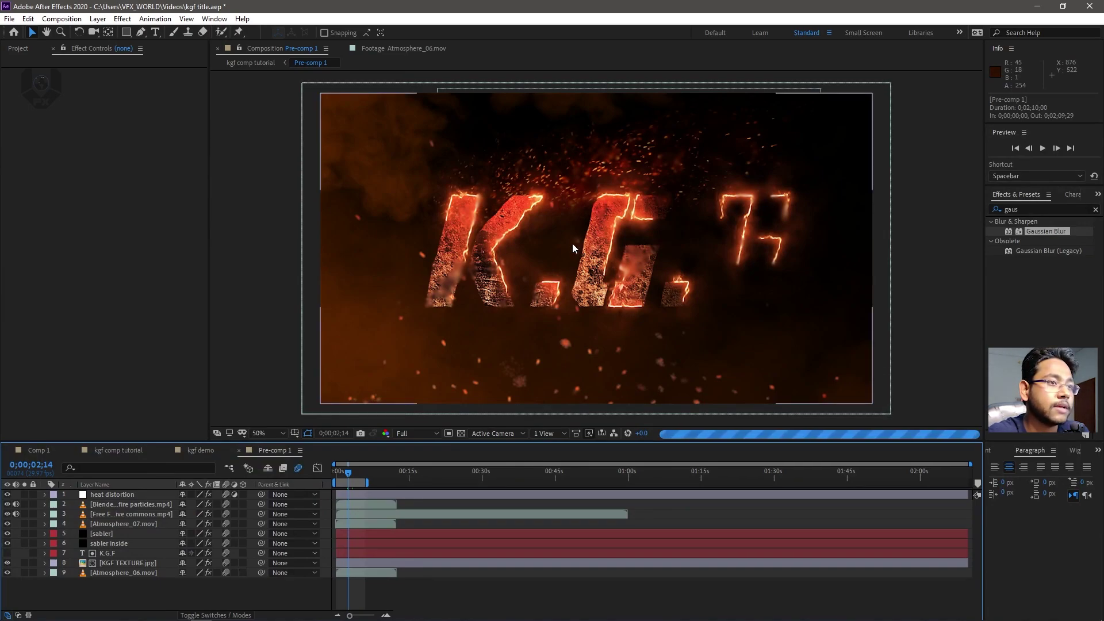
scroll(571, 242, up, 2)
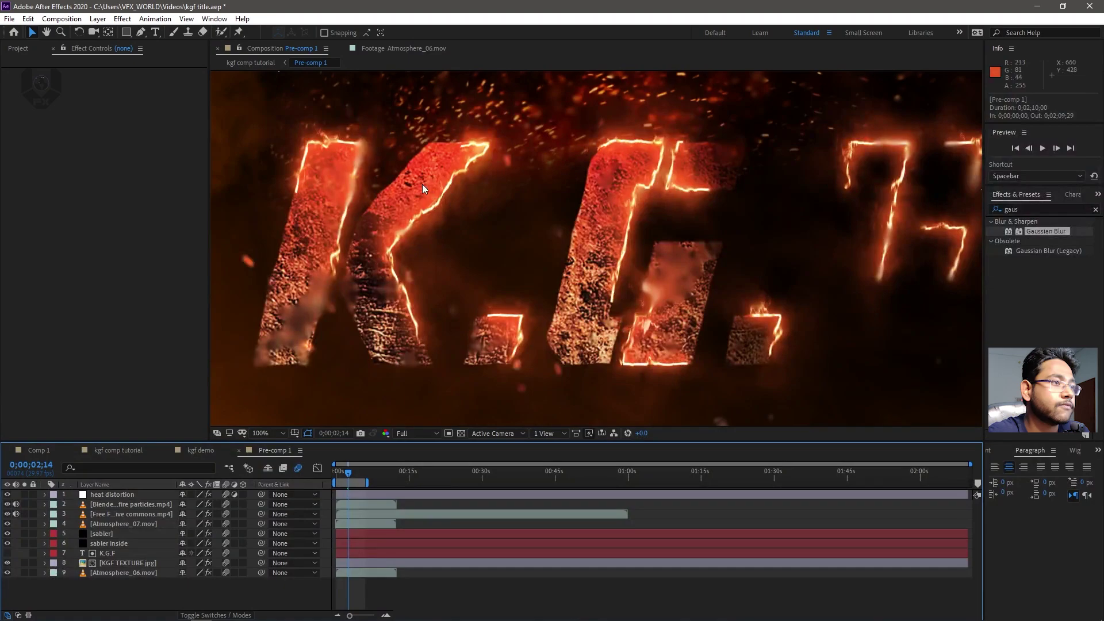
drag(395, 173, 422, 188)
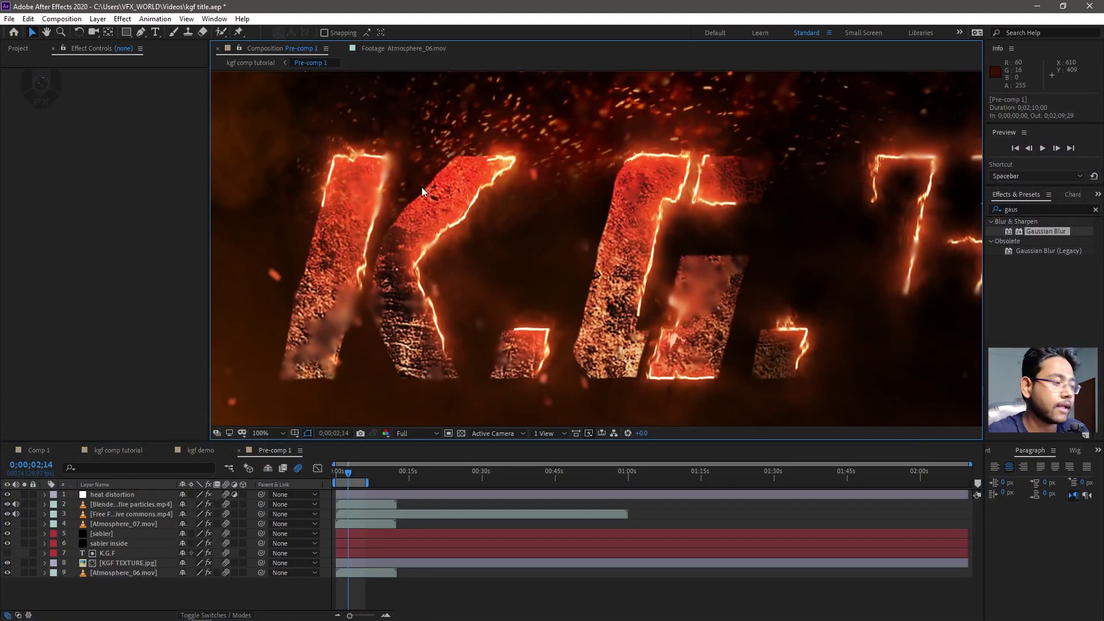
click(118, 450)
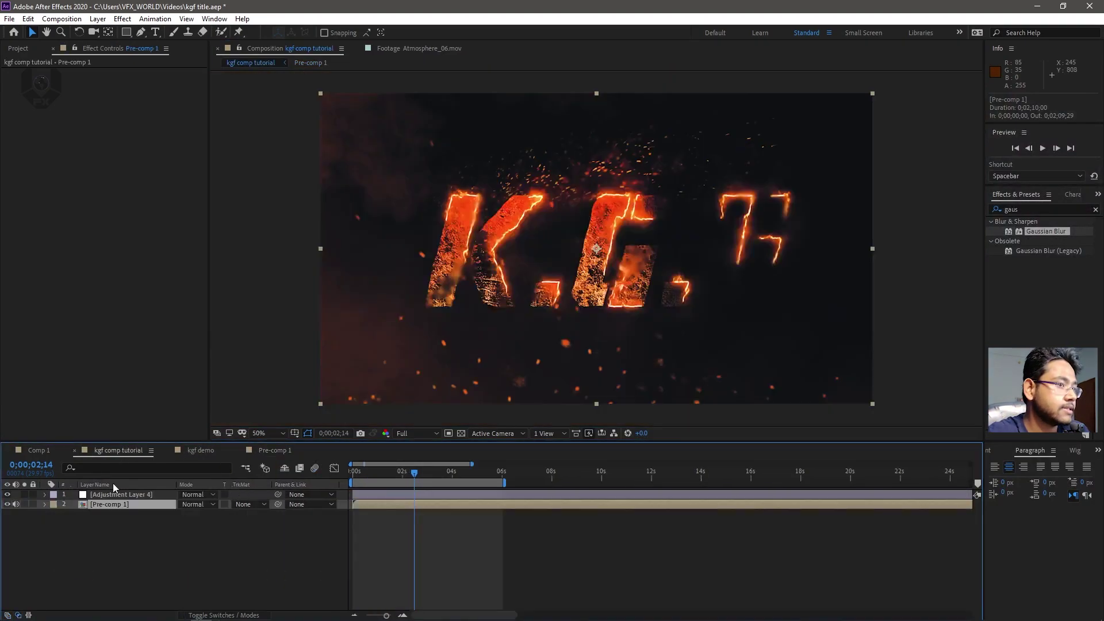
Place Cinemascope 2-35-1 Croplines.psd from the Project panel at the top of the layer stack.
click(99, 539)
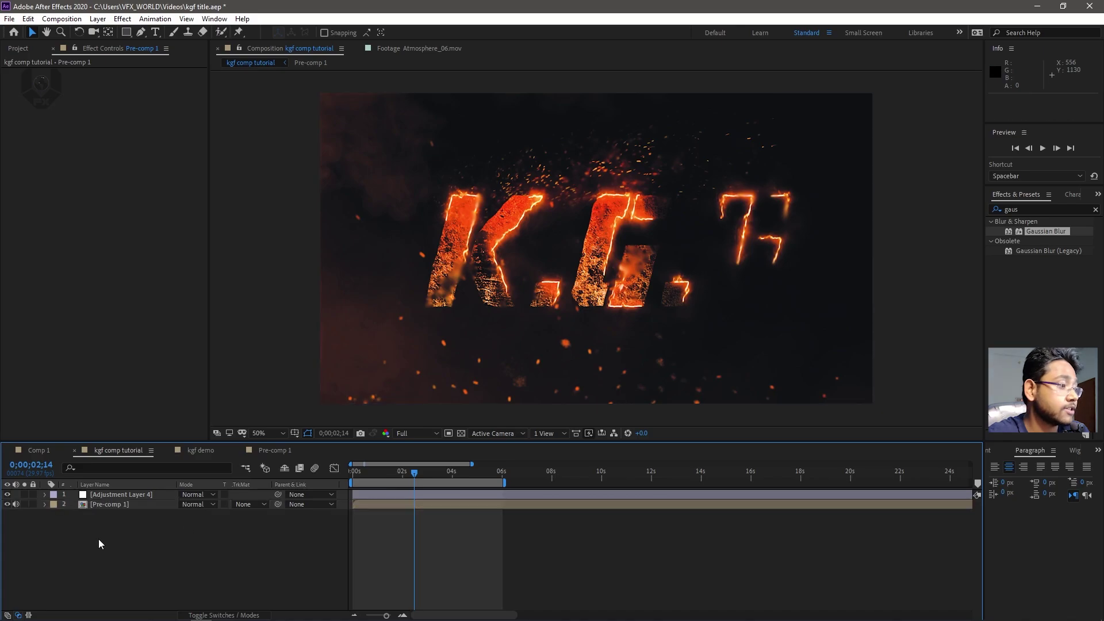
click(12, 51)
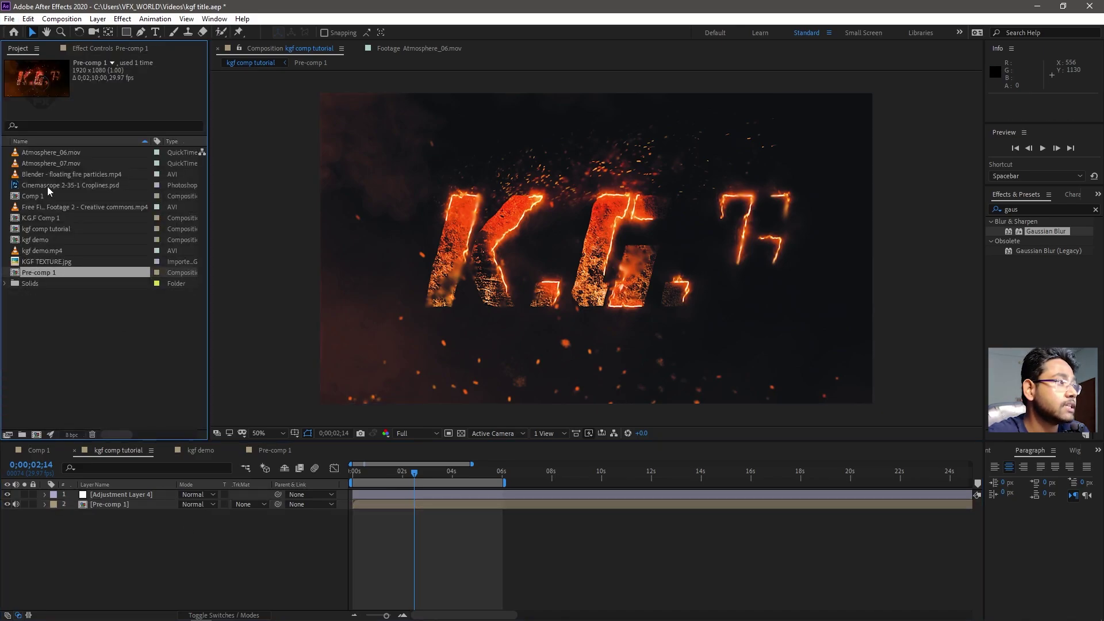
drag(48, 187, 104, 495)
Scale the Cinemascope croplines layer to 110%.
key(s)
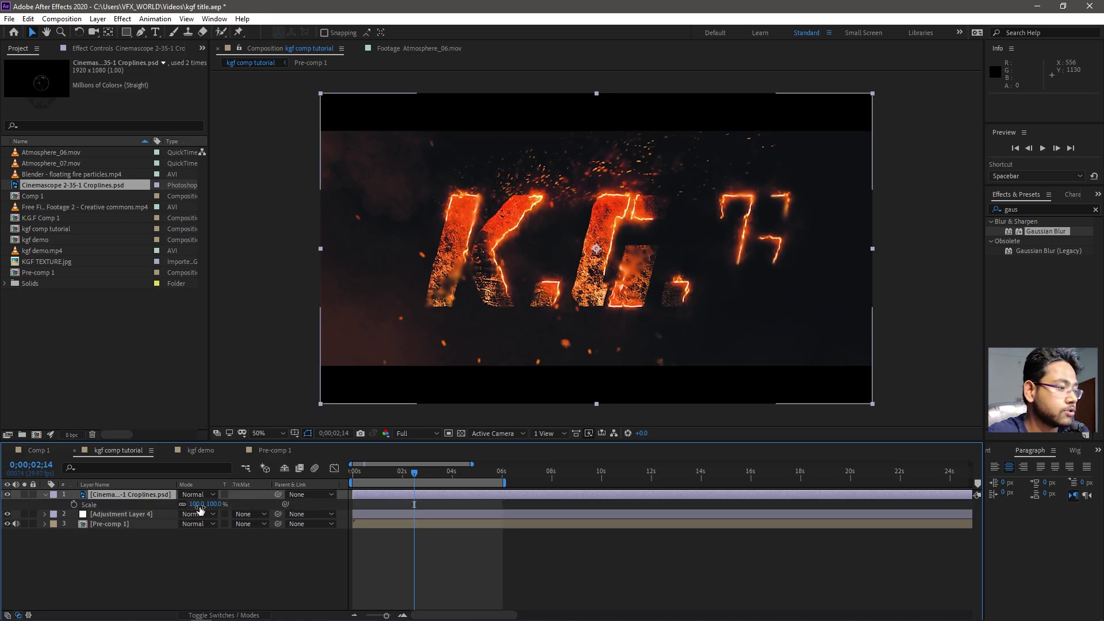
click(196, 503)
text(110)
key(Return)
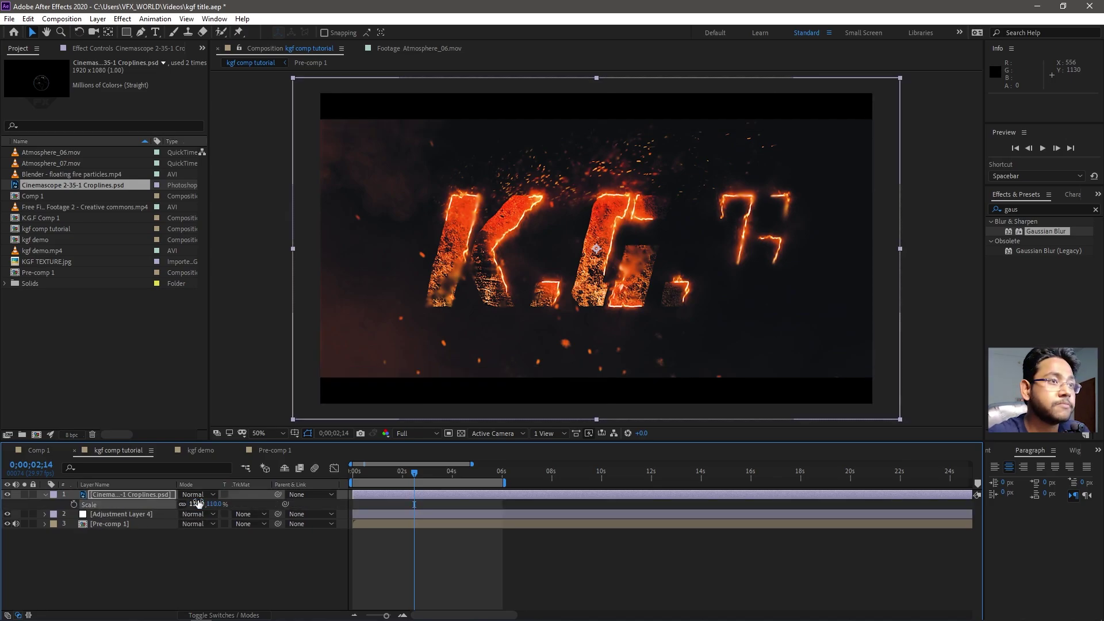
click(179, 571)
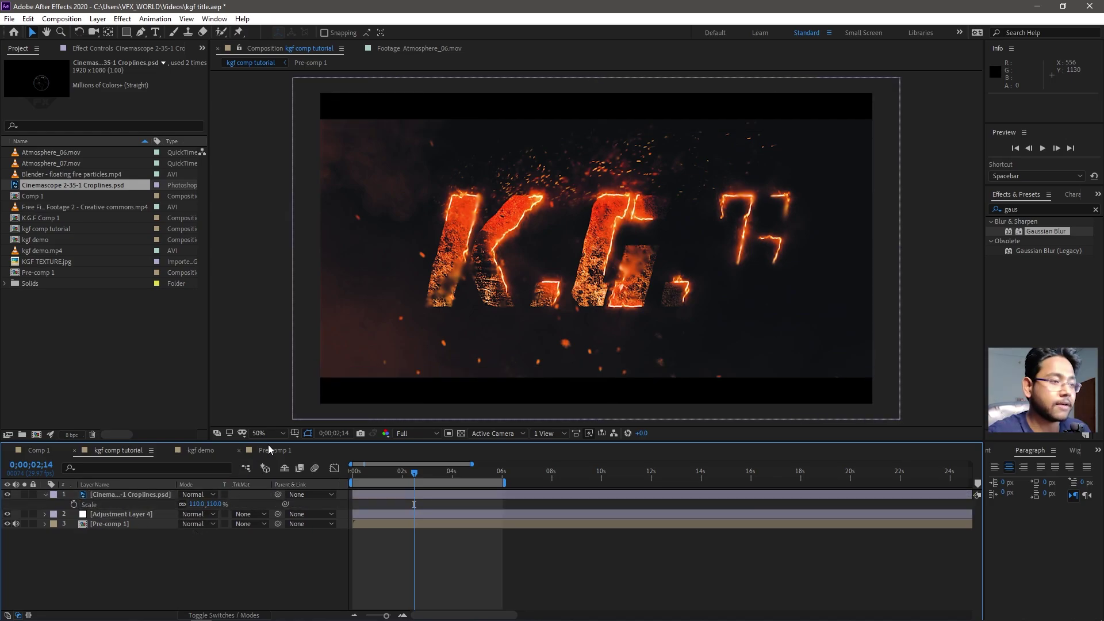